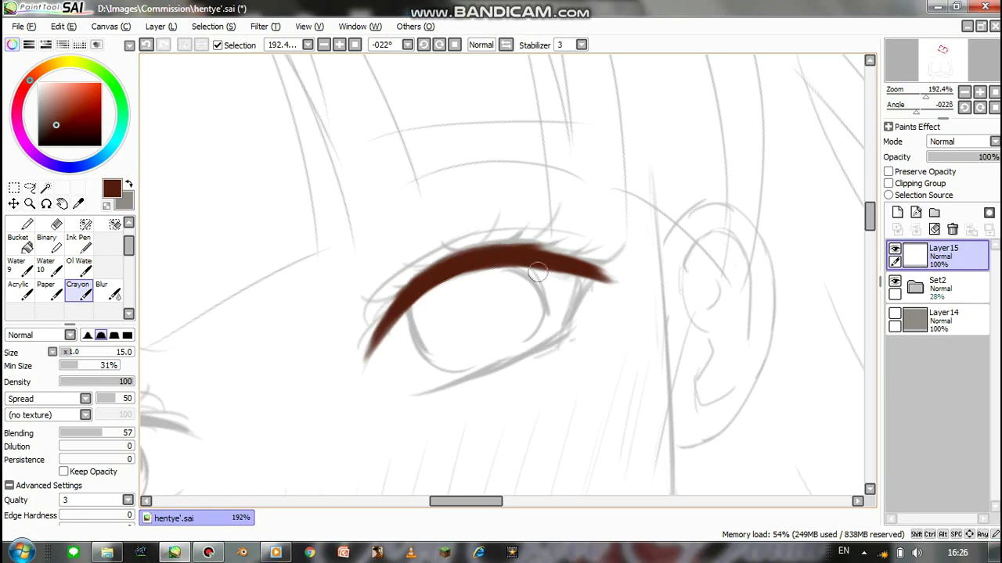
- Flick the outer corner of the thick upper lash line into pointed lashes and set the Crayon size to 6
key("ctrl+z")
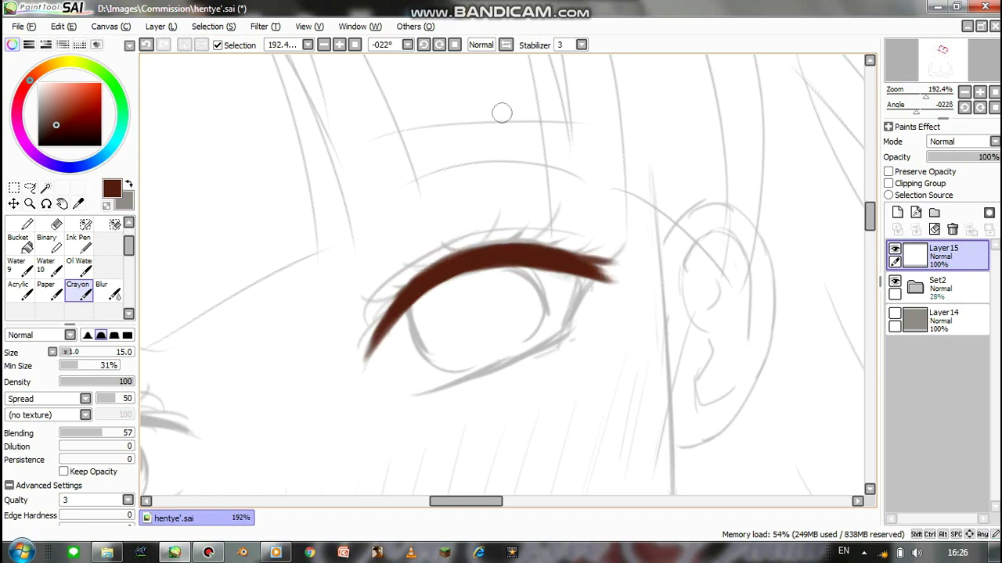
key("Home")
key("bracketleft")
key("bracketleft")
key("bracketleft")
key("bracketleft")
key("bracketleft")
key("bracketleft")
key("bracketleft")
key("bracketleft")
key("bracketleft")
key("bracketleft")
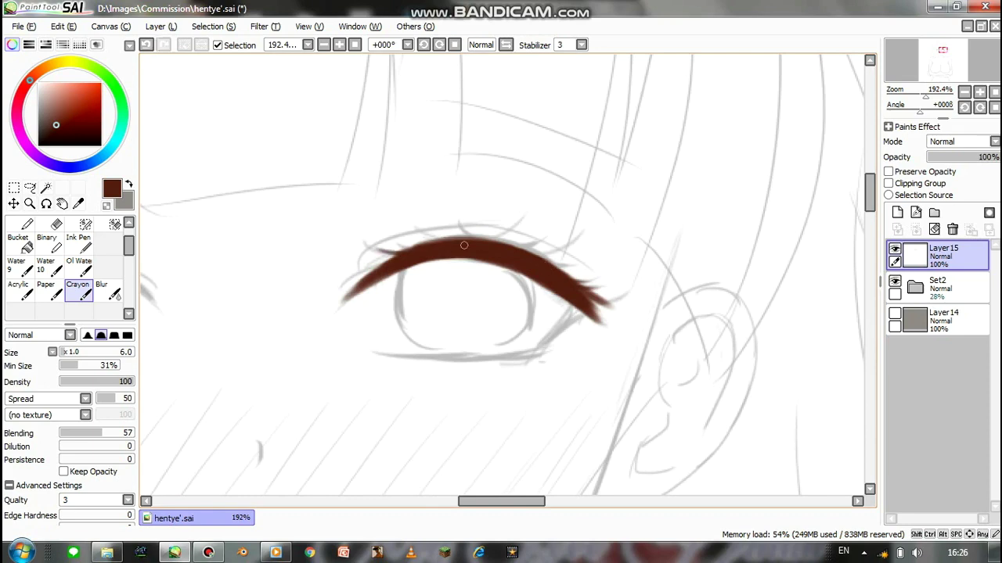
- Try out thin eyelid crease strokes along the sketch above the upper lash line
key("ctrl+z")
mouse_move(479, 241)
left_mouse_down()
mouse_move(513, 238)
mouse_move(514, 252)
mouse_move(536, 233)
mouse_move(557, 250)
left_mouse_up()
key("ctrl+y")
key("ctrl+z")
key("ctrl+z")
key("ctrl+y")
key("ctrl+z")
left_click_drag(355, 267, 442, 228)
key("ctrl+z")
key("ctrl+z")
mouse_move(366, 252)
left_mouse_down()
mouse_move(420, 249)
mouse_move(486, 244)
mouse_move(525, 227)
left_mouse_up()
key("ctrl+y")
key("ctrl+z")
key("ctrl+z")
- Add a new layer and draw the thin eyelid crease arching above the upper lash line
key("ctrl+shift+n")
mouse_move(368, 258)
left_mouse_down()
mouse_move(556, 255)
mouse_move(512, 229)
mouse_move(476, 233)
mouse_move(487, 220)
mouse_move(580, 278)
left_mouse_up()
key("ctrl+z")
key("ctrl+z")
mouse_move(482, 225)
left_mouse_down()
mouse_move(563, 261)
mouse_move(568, 282)
left_mouse_up()
key("ctrl+z")
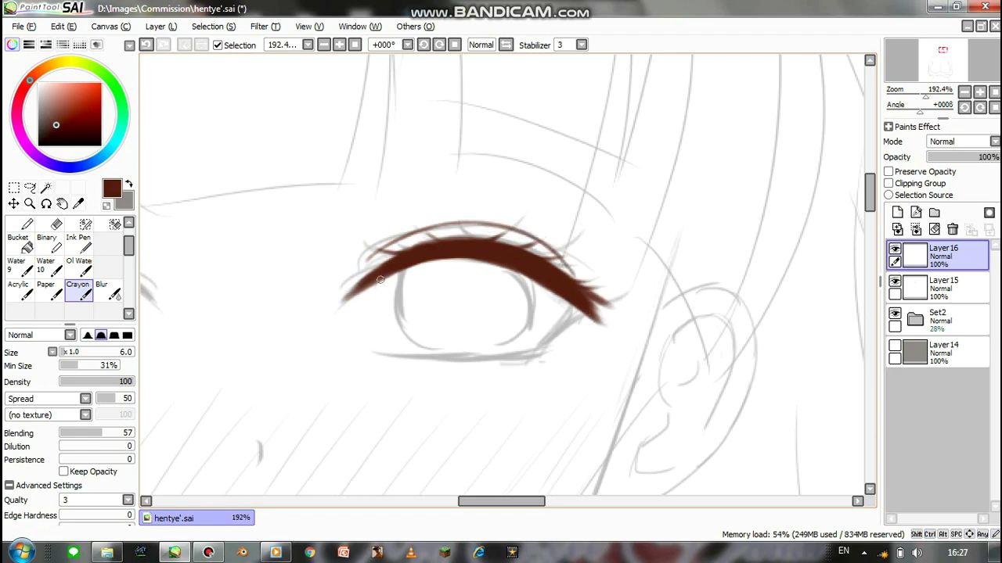
- Draw the thin lower lash line along the sketch beneath the iris
left_click_drag(392, 353, 470, 360)
key("ctrl+z")
key("ctrl+y")
key("ctrl+z")
key("ctrl+y")
key("ctrl+z")
key("ctrl+y")
key("ctrl+z")
key("ctrl+y")
left_click_drag(437, 362, 526, 353)
key("ctrl+z")
key("ctrl+y")
key("ctrl+z")
key("ctrl+y")
key("ctrl+z")
key("e")
key("ctrl+y")
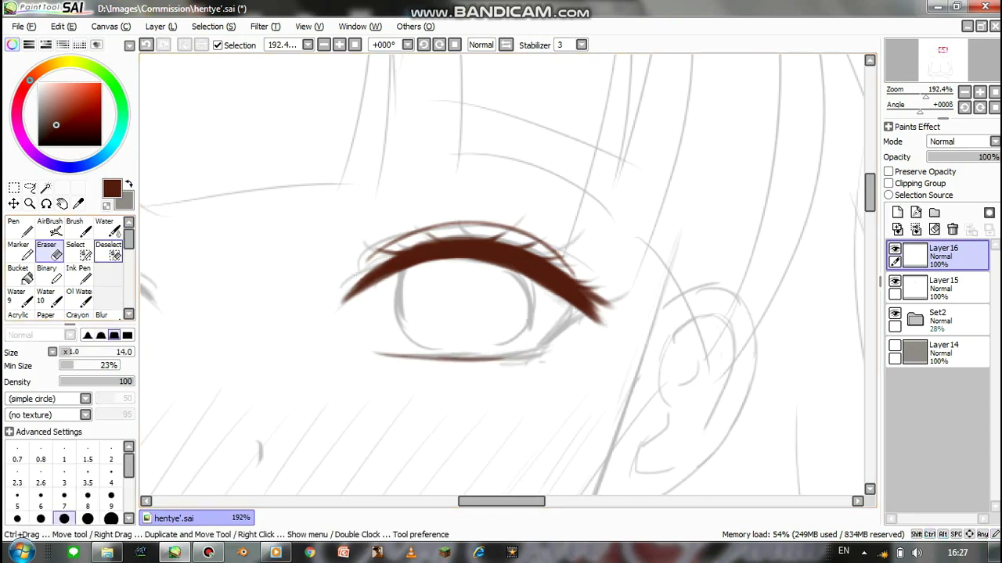
- Draw the outer eye corner with the Crayon at size 9, joining the upper lash line to the lower one
key("b")
scroll(67, 266, "down", 1)
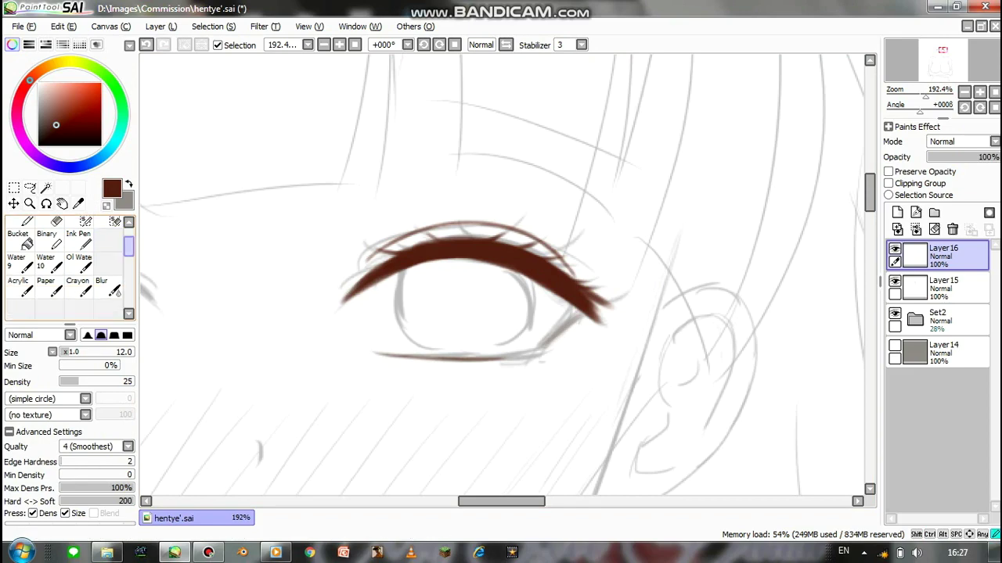
left_click(78, 291)
mouse_move(583, 313)
left_mouse_down()
mouse_move(533, 356)
mouse_move(577, 315)
mouse_move(552, 337)
left_mouse_up()
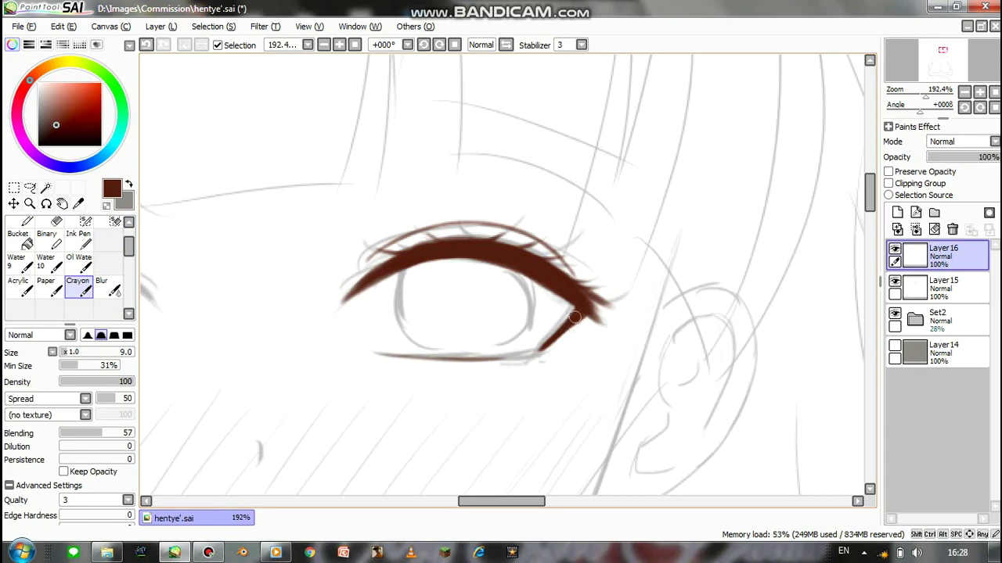
left_click_drag(545, 338, 574, 323)
left_click_drag(545, 350, 523, 362)
- Add a new layer below the crease layer and trace the iris's inner edge with the Crayon at size 10
left_click(897, 212)
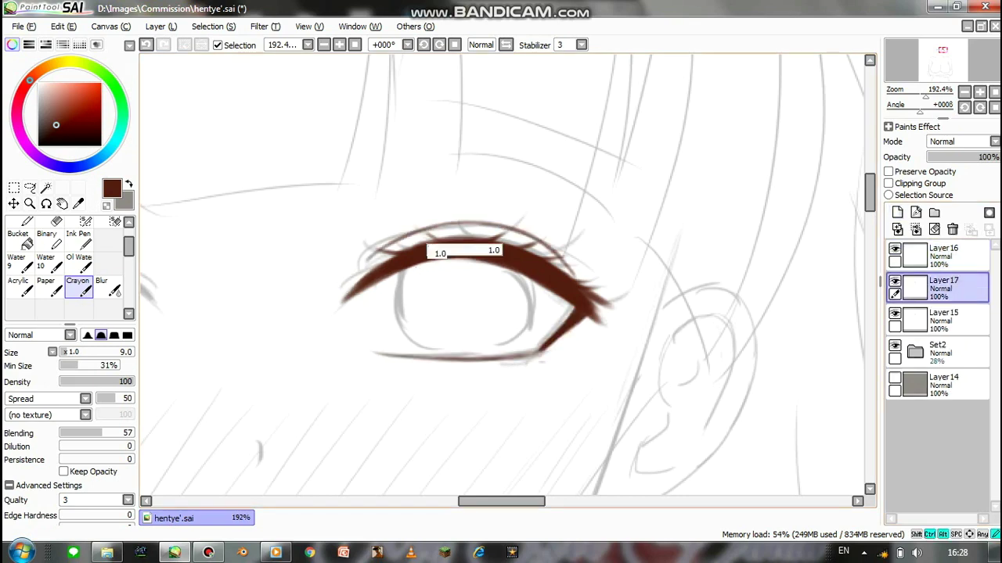
key("bracketright")
key("bracketright")
key("bracketright")
left_click_drag(401, 268, 429, 352)
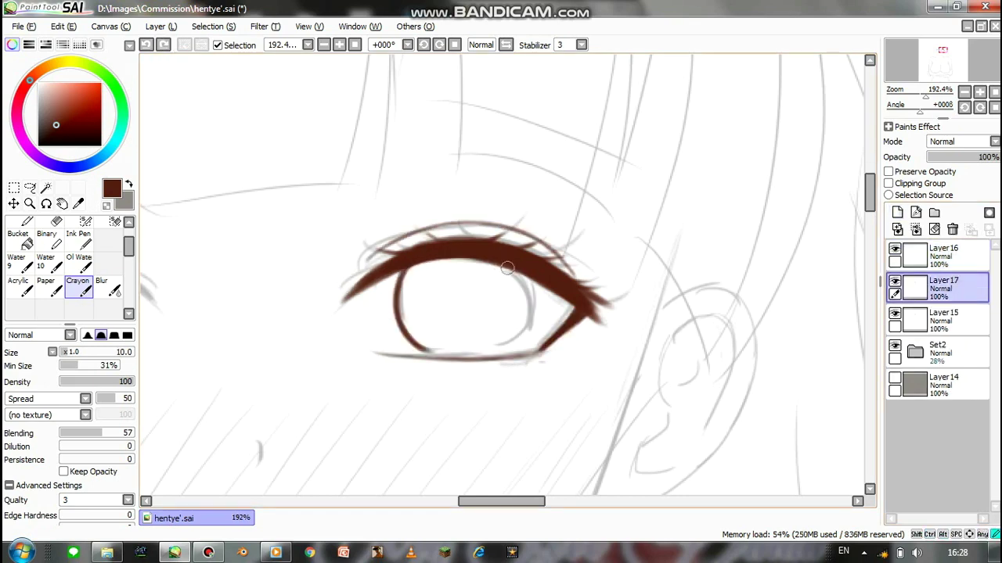
- Trace the iris's outer edge from the upper lash line down to the lower lid
key("h")
mouse_move(481, 274)
left_mouse_down()
mouse_move(499, 348)
mouse_move(583, 348)
left_mouse_up()
key("ctrl+z")
key("ctrl+z")
mouse_move(491, 339)
left_mouse_down()
mouse_move(526, 351)
mouse_move(615, 335)
mouse_move(621, 322)
mouse_move(526, 352)
mouse_move(567, 354)
left_mouse_up()
key("ctrl+z")
key("ctrl+z")
key("ctrl+z")
key("h")
key("ctrl+z")
- Close the iris outline with a curve along its bottom edge
left_click_drag(468, 356, 415, 335)
key("ctrl+z")
left_click_drag(470, 354, 416, 334)
key("ctrl+z")
left_click_drag(472, 355, 424, 339)
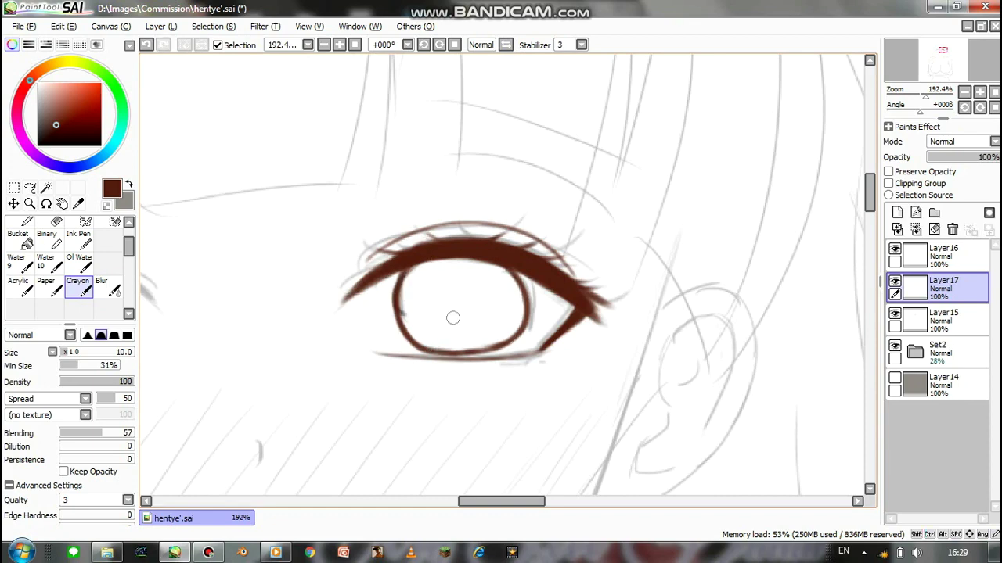
- Clean up the rough spots on the iris outline with the Eraser
left_click(57, 222)
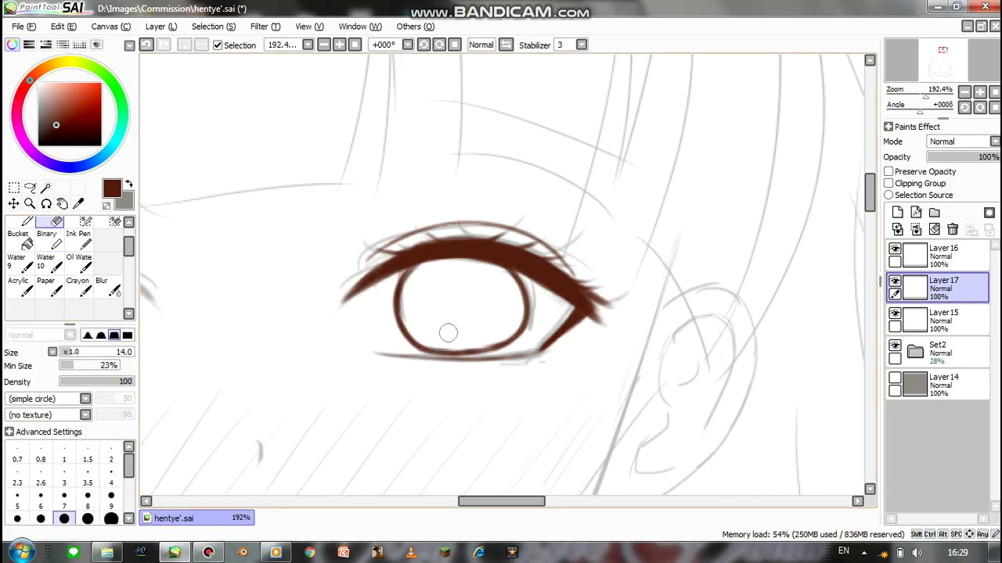
key("h")
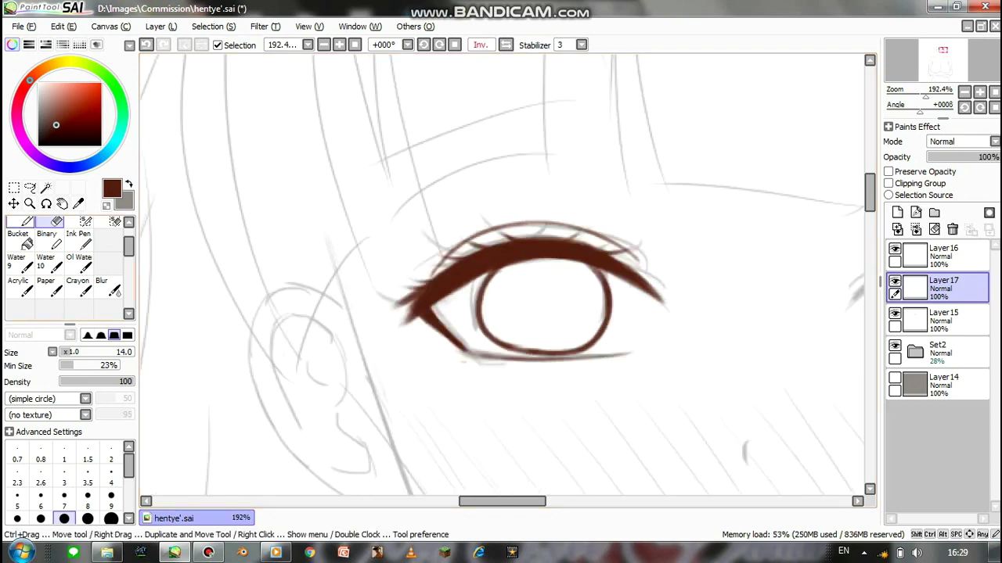
left_click(78, 286)
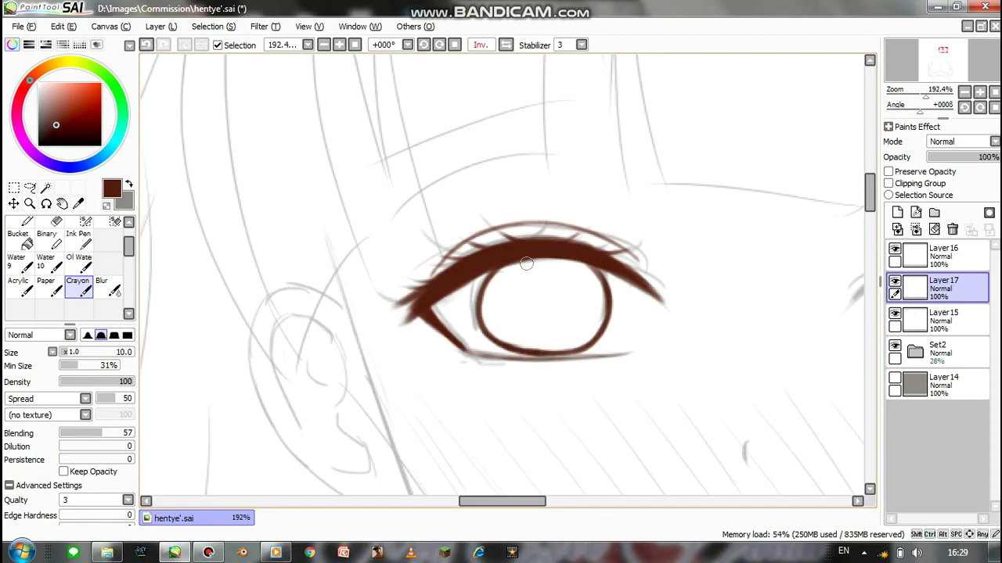
key("b")
key("e")
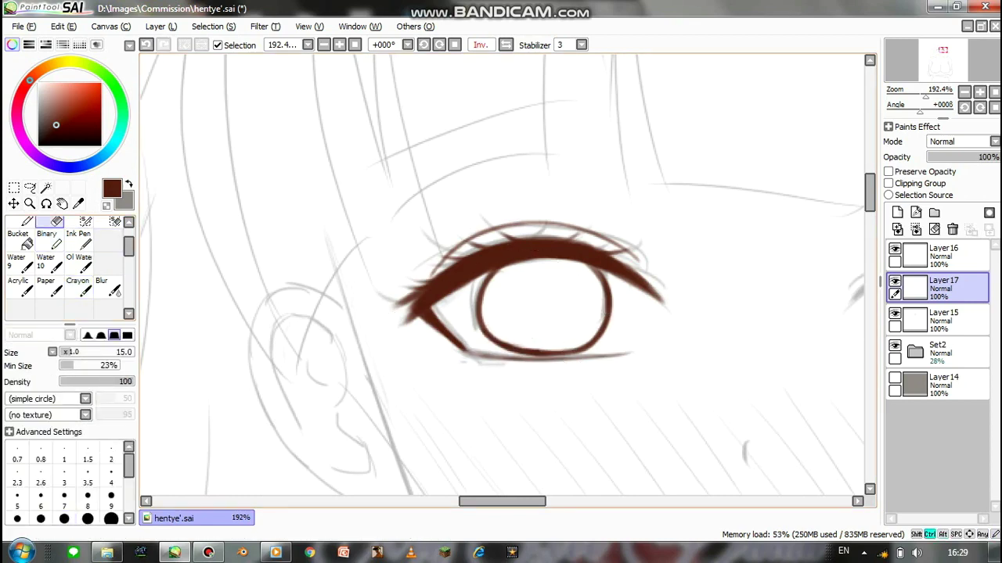
left_click_drag(548, 350, 569, 346)
- Group the three eye line-art layers into a new layer folder
scroll(548, 339, "down", 4)
scroll(548, 339, "up", 2)
left_click(943, 255)
left_click(933, 213)
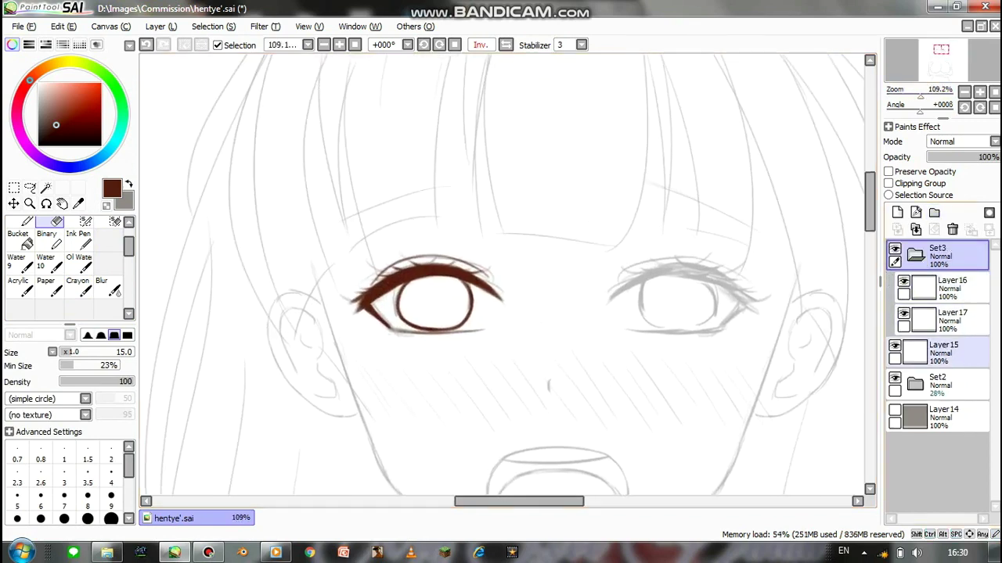
left_click_drag(943, 352, 943, 256)
- Duplicate the eye folder, flip the copy horizontally and place it over the other sketched eye
left_click(157, 26)
left_click(171, 85)
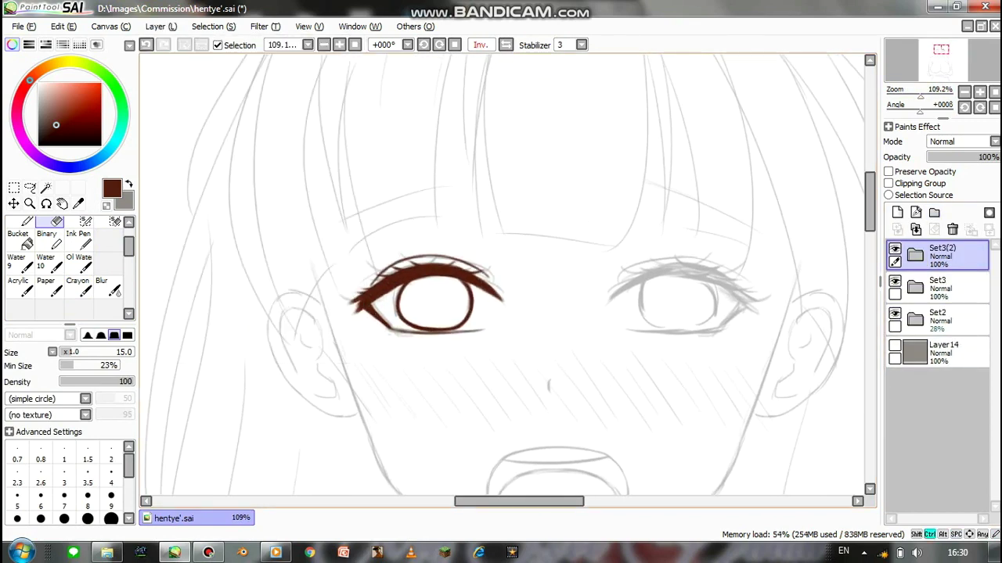
key("ctrl+t")
left_click(69, 488)
left_click_drag(451, 294, 684, 294)
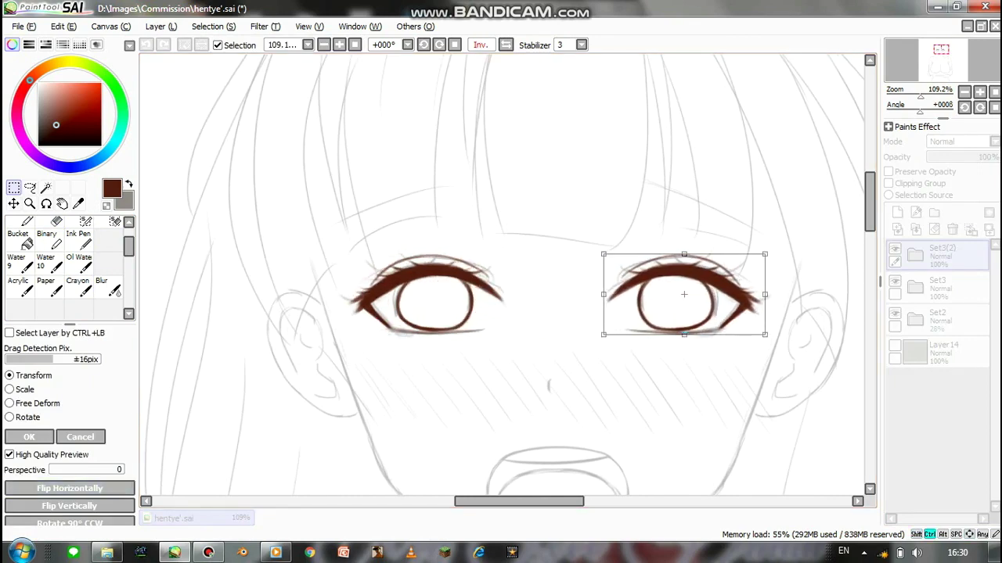
key("Return")
- Add a new layer and trace the small nose mark with the Crayon
scroll(603, 193, "down", 2)
scroll(603, 193, "right", 1)
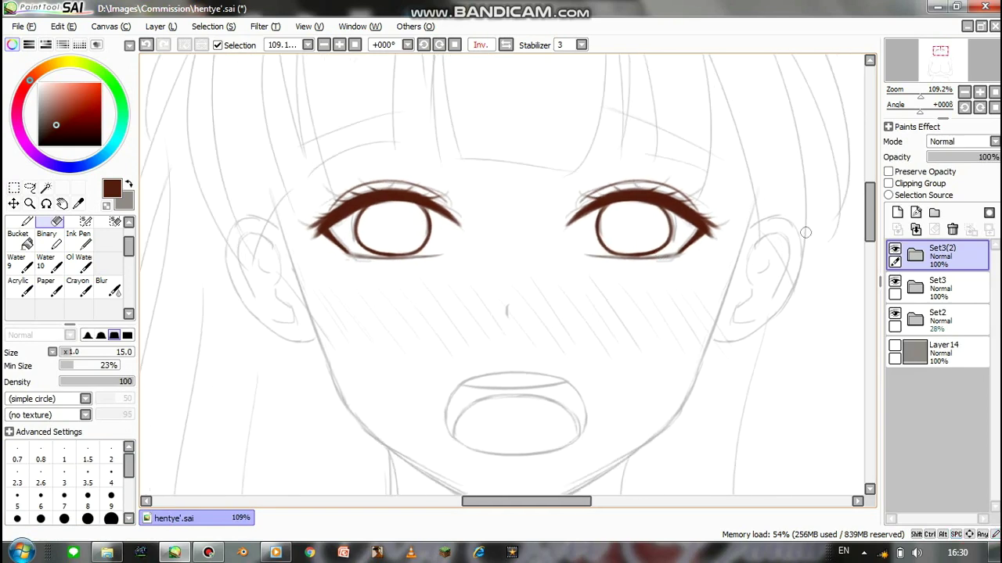
left_click(896, 212)
key("c")
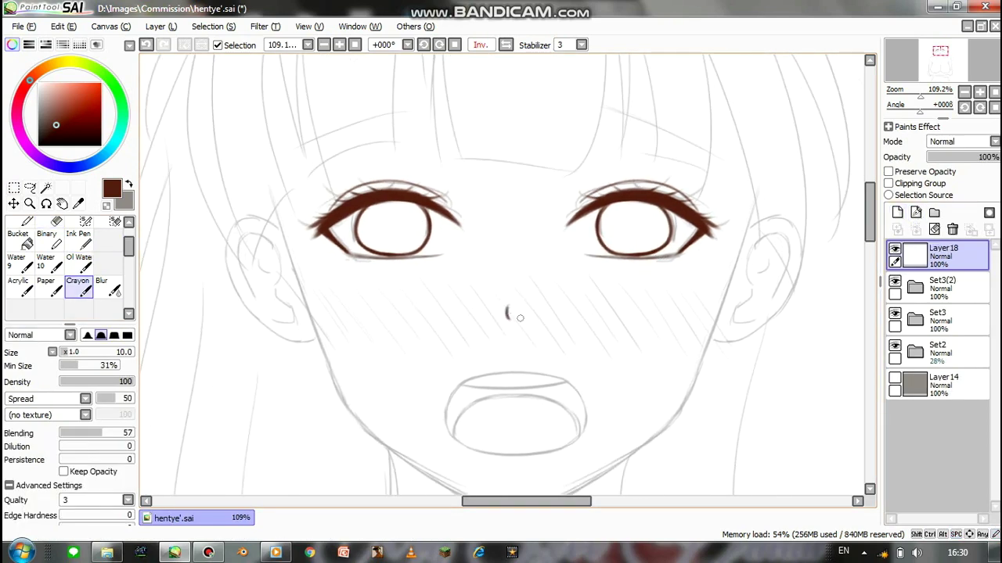
left_click_drag(506, 305, 507, 316)
- Trace one lower corner of the open mouth's outline with the Crayon at size 4
scroll(505, 297, "up", 4)
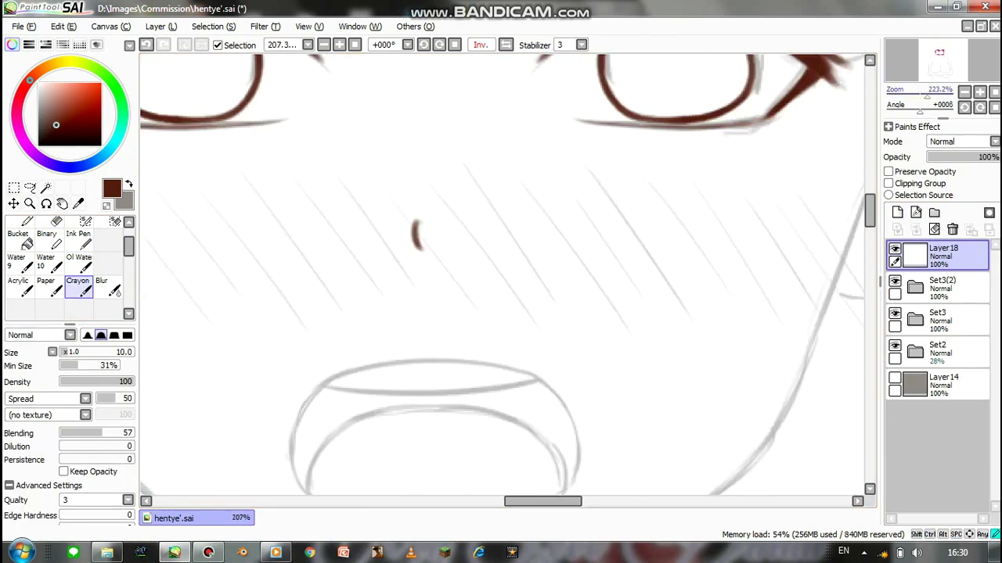
left_click_drag(397, 204, 350, 263)
key("ctrl+z")
key("ctrl+z")
left_click_drag(394, 206, 349, 274)
key("ctrl+z")
mouse_move(396, 203)
left_mouse_down()
mouse_move(349, 269)
mouse_move(396, 337)
mouse_move(430, 360)
mouse_move(450, 353)
mouse_move(390, 262)
left_mouse_up()
key("ctrl+z")
key("ctrl+z")
left_click_drag(389, 170, 378, 245)
key("ctrl+z")
left_click_drag(481, 56, 473, 74)
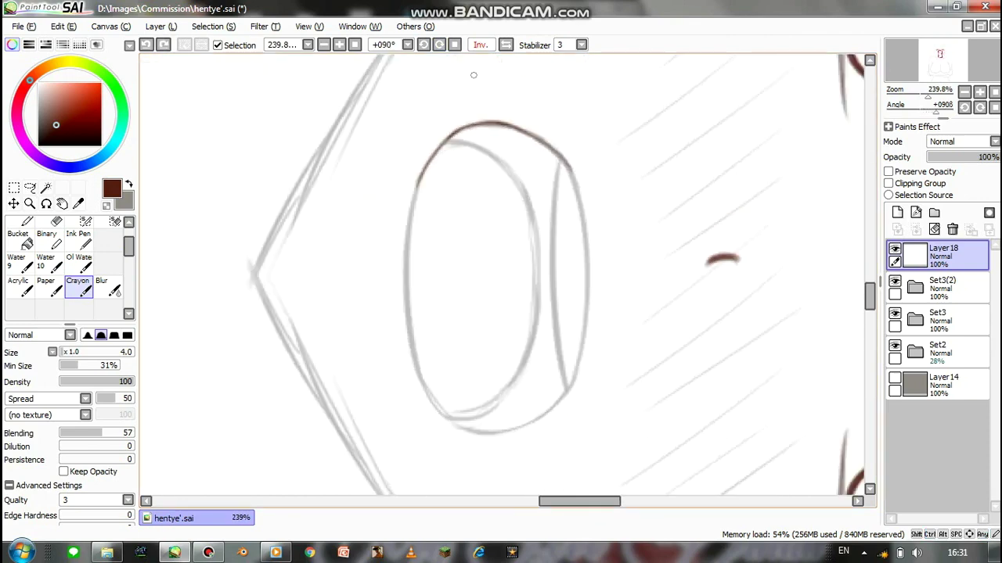
- Trace the lower lip curve of the mouth across to the opposite corner
left_click_drag(414, 186, 404, 295)
key("ctrl+z")
mouse_move(405, 252)
left_mouse_down()
mouse_move(404, 344)
mouse_move(403, 335)
left_mouse_up()
key("ctrl+z")
mouse_move(404, 263)
left_mouse_down()
mouse_move(407, 360)
mouse_move(435, 408)
left_mouse_up()
- Trace the first half of the upper lip and join it to the side of the mouth
key("Home")
mouse_move(383, 216)
left_mouse_down()
mouse_move(454, 191)
mouse_move(522, 189)
left_mouse_up()
key("ctrl+z")
left_click_drag(390, 207, 353, 243)
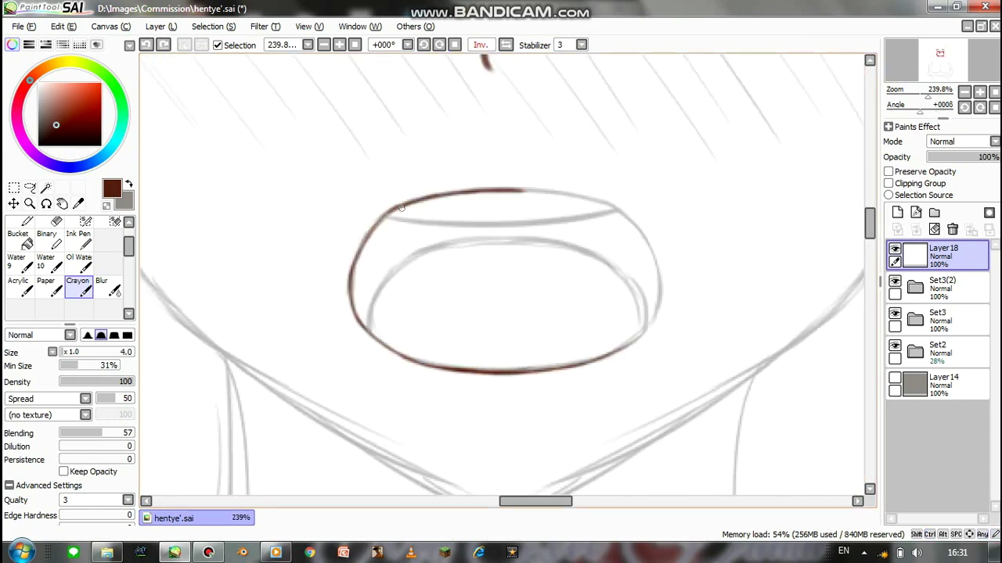
left_click_drag(396, 209, 378, 223)
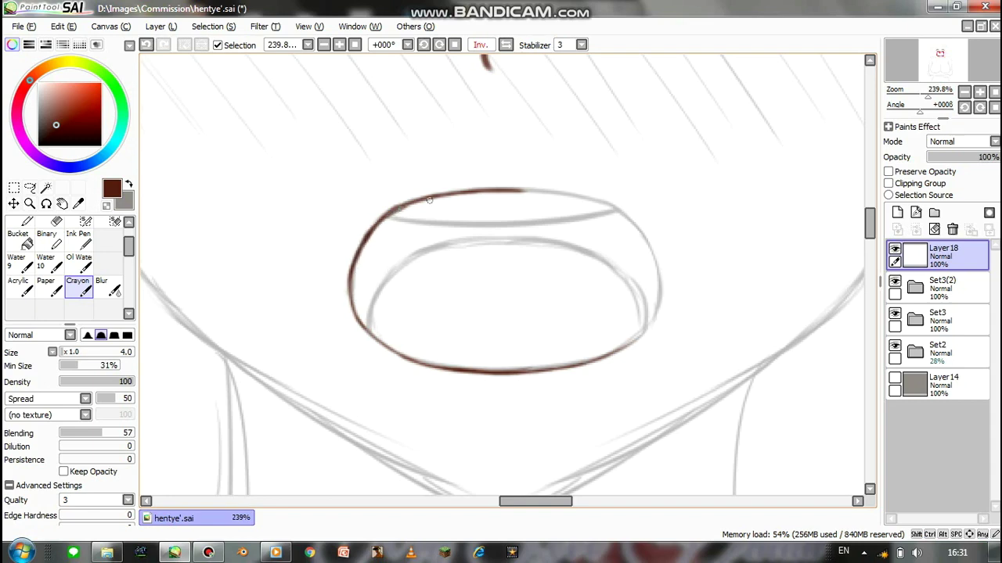
- Trace the remaining half of the upper lip to close the mouth outline
key("h")
left_click_drag(920, 112, 930, 112)
mouse_move(384, 167)
left_mouse_down()
mouse_move(374, 228)
mouse_move(397, 252)
mouse_move(382, 177)
mouse_move(422, 144)
mouse_move(477, 139)
mouse_move(373, 282)
left_mouse_up()
key("ctrl+z")
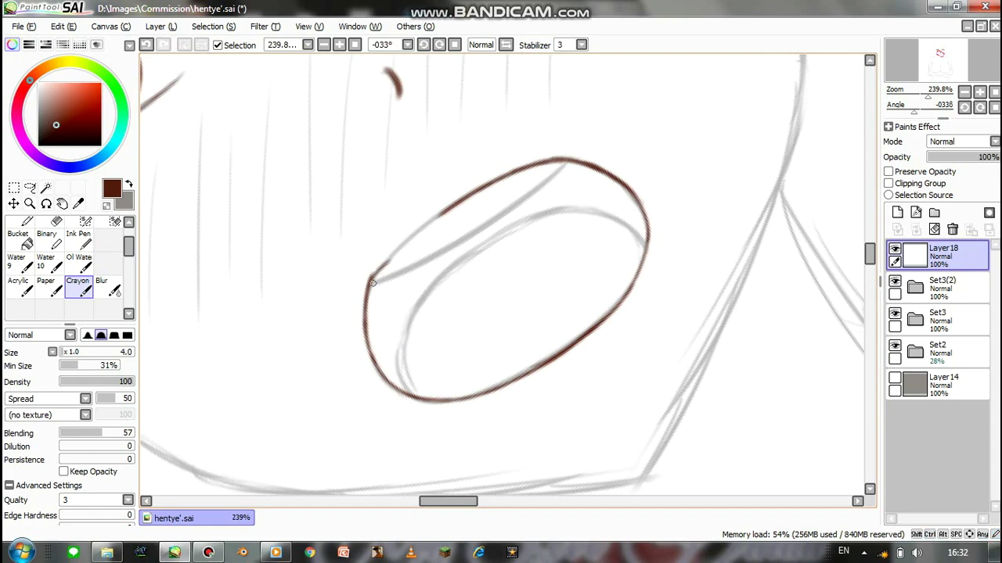
left_click_drag(439, 211, 376, 270)
key("ctrl+z")
left_click_drag(440, 210, 379, 268)
left_click(453, 45)
key("ctrl+z")
key("e")
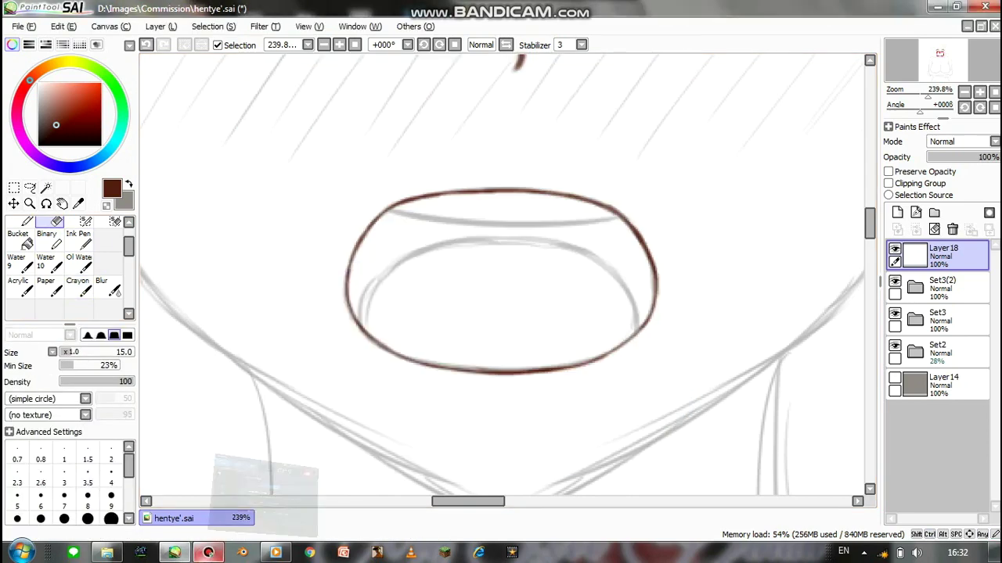
- Draw the curved lower edge of the upper teeth inside the mouth with the Crayon
left_click(77, 285)
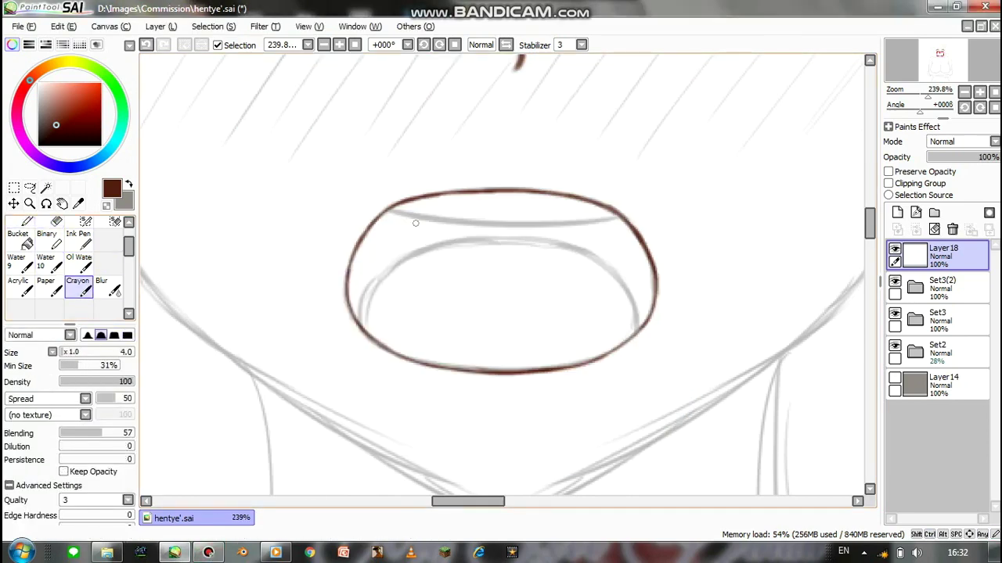
mouse_move(393, 209)
left_mouse_down()
mouse_move(546, 227)
mouse_move(523, 219)
mouse_move(602, 213)
left_mouse_up()
key("ctrl+z")
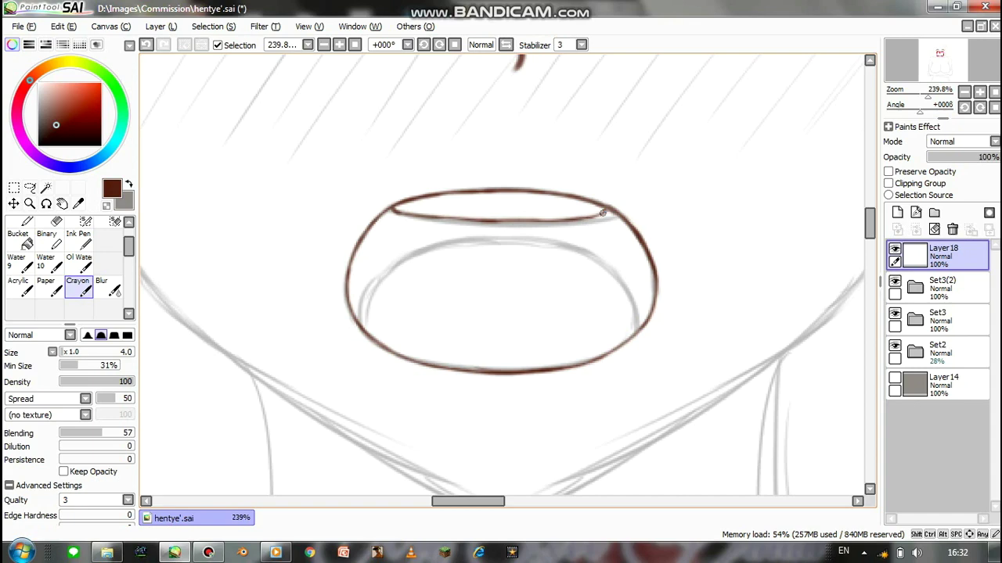
- Trace the tongue's arch inside the mouth down to both sides of the lower lip
scroll(501, 274, "down", 3)
scroll(501, 274, "up", 2)
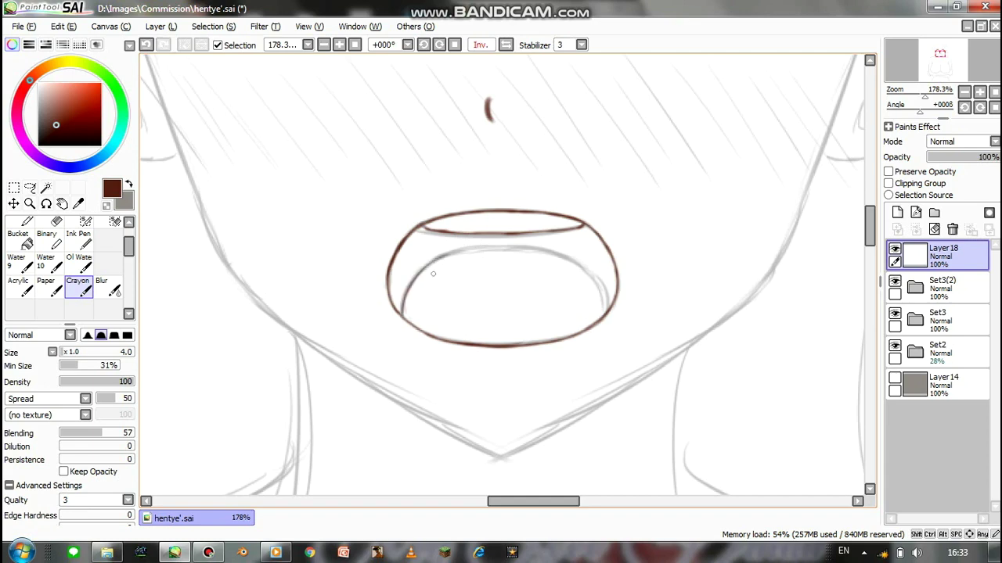
left_click_drag(507, 247, 614, 289)
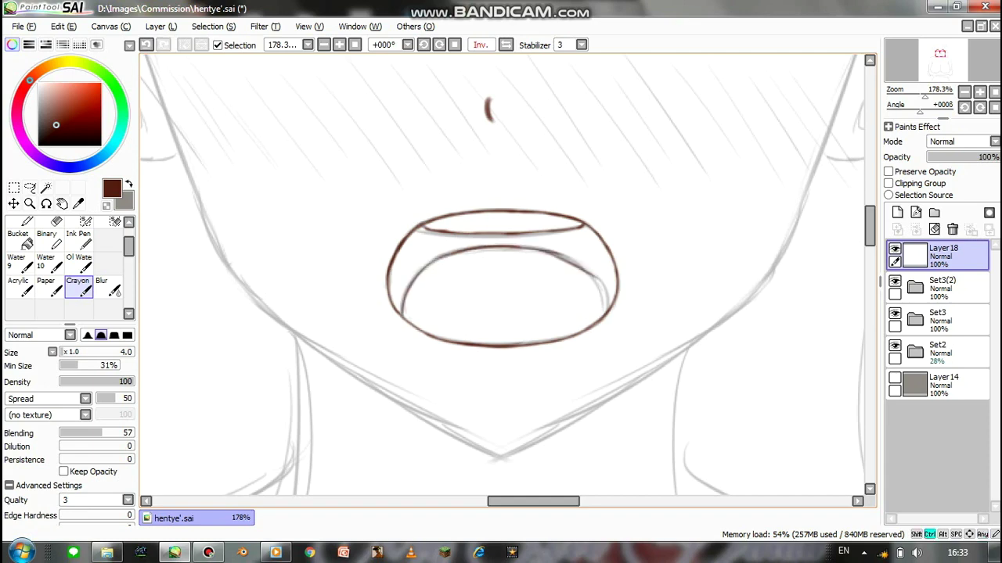
key("ctrl+t")
left_click_drag(427, 266, 401, 314)
key("ctrl+z")
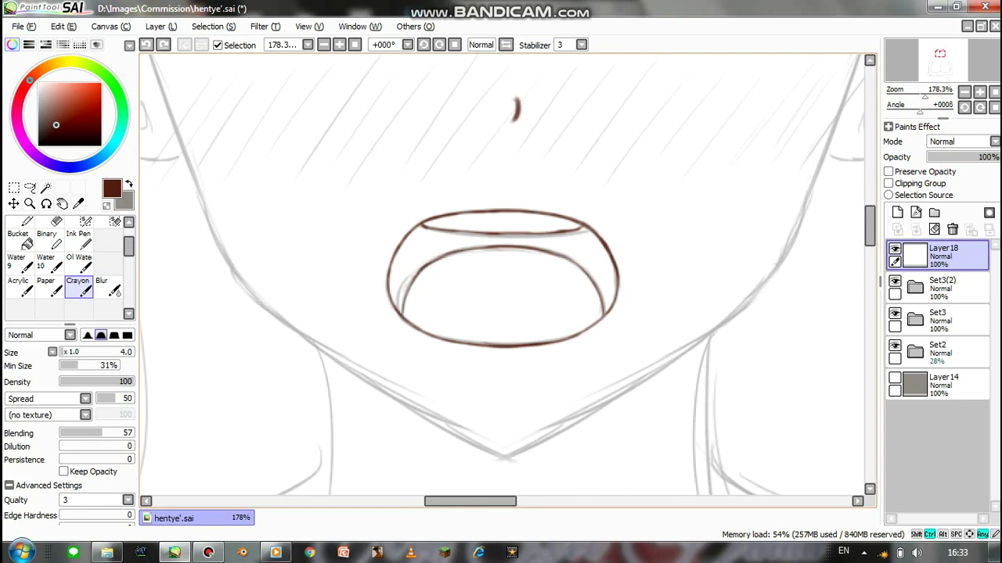
- Add a new layer and trace one side of the face from the cheek down to the chin tip
left_click_drag(484, 259, 468, 325)
left_click_drag(548, 196, 325, 446)
mouse_move(925, 96)
left_mouse_down()
mouse_move(913, 96)
mouse_move(923, 96)
left_mouse_up()
left_click(897, 212)
mouse_move(540, 167)
left_mouse_down()
mouse_move(499, 318)
mouse_move(521, 261)
left_mouse_up()
left_click_drag(501, 329, 540, 265)
mouse_move(540, 254)
left_mouse_down()
mouse_move(503, 313)
mouse_move(552, 260)
mouse_move(490, 326)
left_mouse_up()
key("ctrl+z")
mouse_move(489, 326)
left_mouse_down()
mouse_move(567, 235)
mouse_move(434, 329)
left_mouse_up()
key("ctrl+z")
key("ctrl+z")
mouse_move(556, 242)
left_mouse_down()
mouse_move(381, 352)
mouse_move(423, 325)
left_mouse_up()
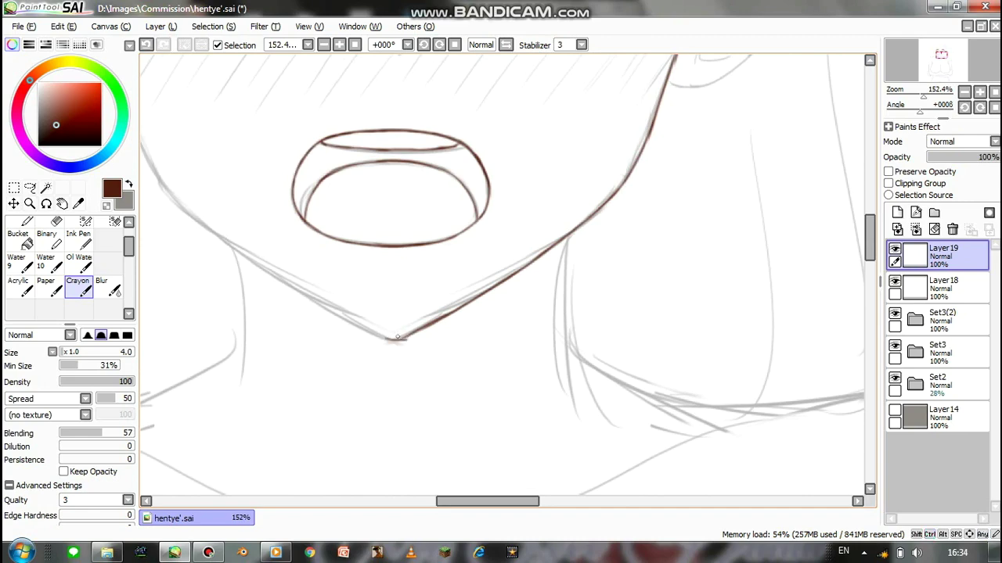
- Erase the jaw line's overshoot at the chin tip and switch back to the Crayon
key("e")
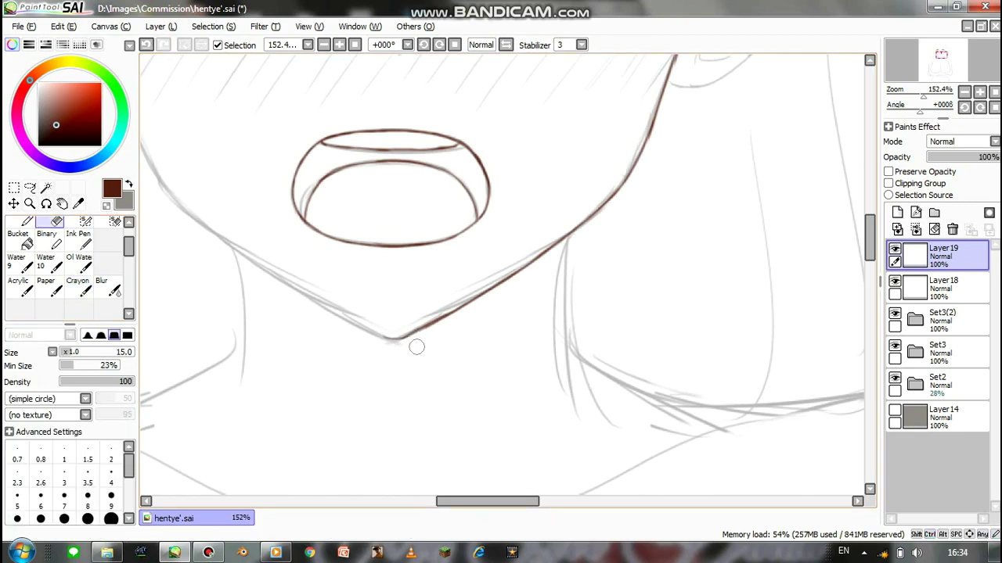
left_click(38, 262)
left_click(77, 286)
scroll(501, 274, "down", 2)
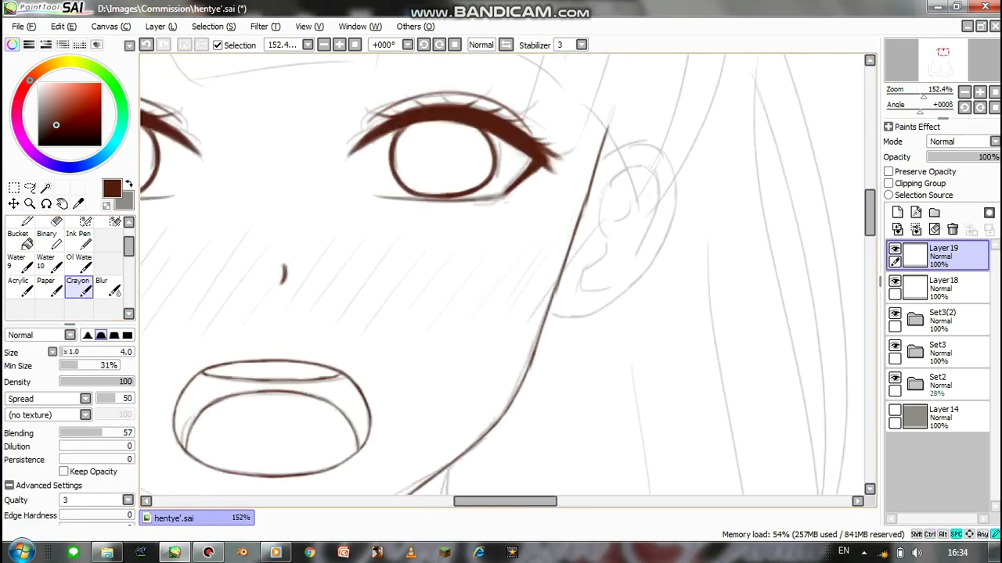
- Duplicate the jaw line layer, flip the copy horizontally and align it with the other side of the face
left_click(161, 26)
left_click(195, 318)
key("ctrl+t")
left_click(70, 488)
left_click_drag(478, 321, 306, 322)
key("Return")
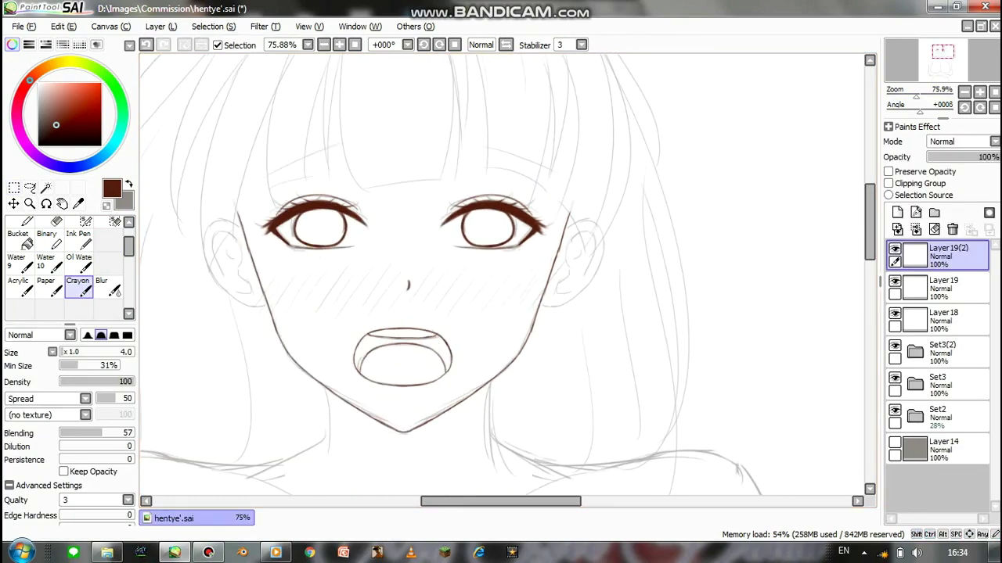
- Merge the flipped jaw line copy down into the original jaw line layer
scroll(328, 399, "up", 3)
left_click_drag(500, 274, 304, 391)
scroll(440, 330, "down", 4)
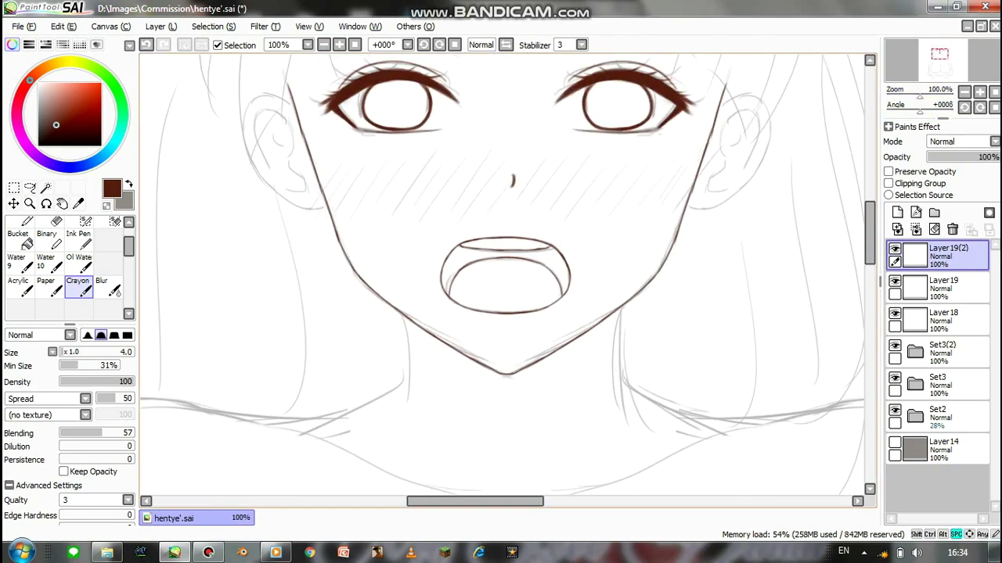
key("ctrl+e")
left_click(208, 553)
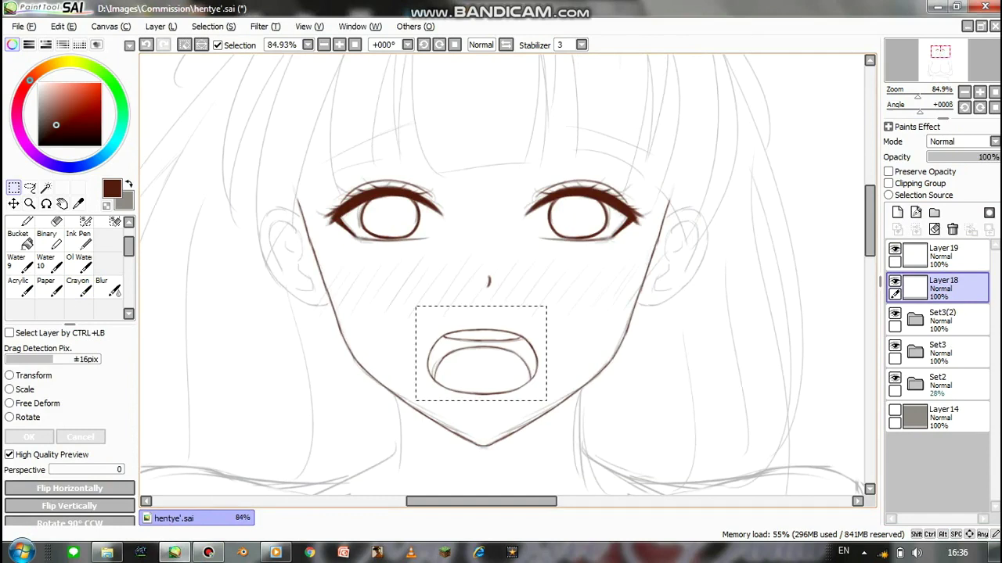
- Move the selected mouth onto its own hidden layer and add a new layer to draw on with the Crayon
key("ctrl+d")
key("ctrl+v")
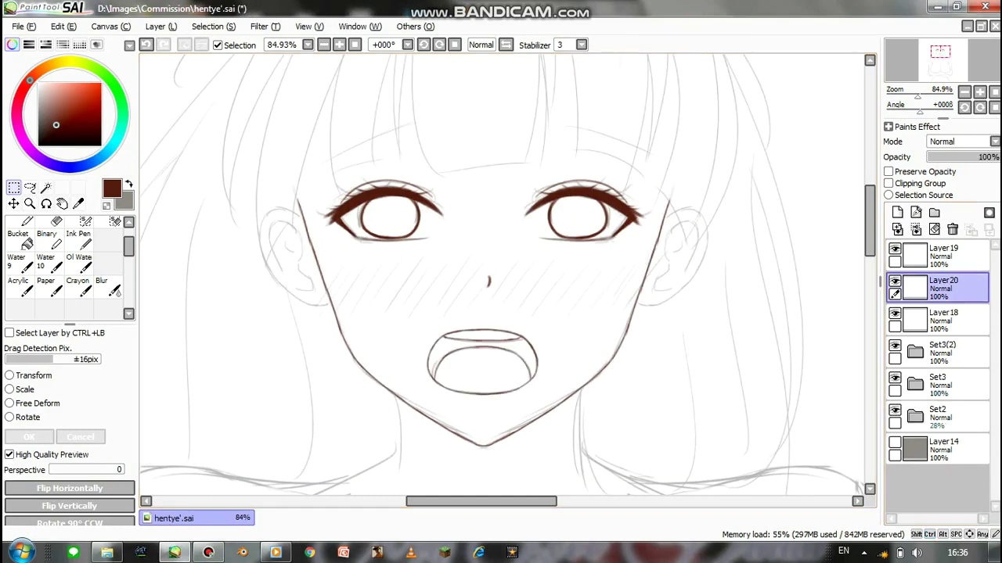
left_click(894, 313)
left_click(897, 212)
left_click(78, 287)
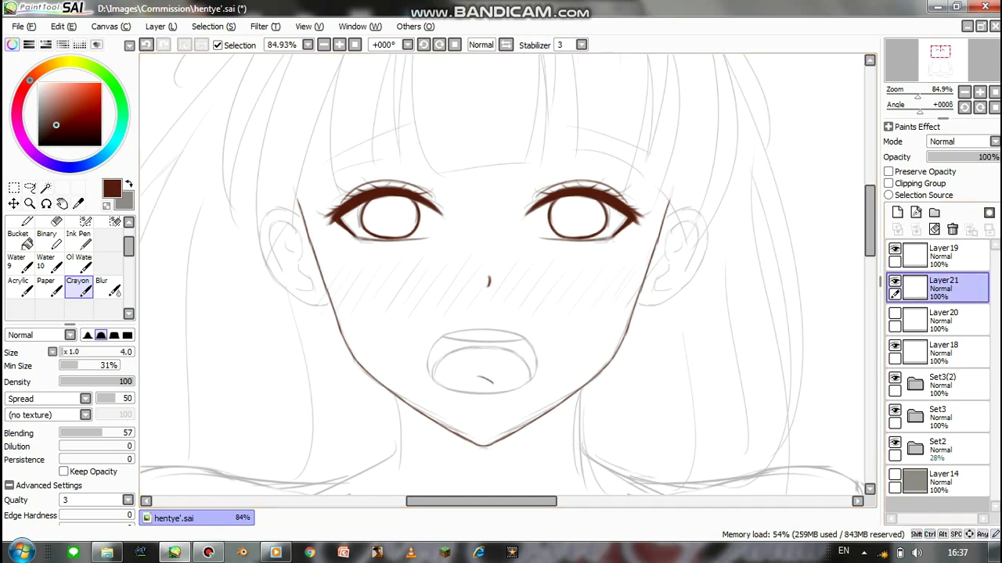
- Try a small rounded mouth on the new layer with the Set2 sketch folder hidden
left_click(894, 379)
left_click(895, 379)
left_click(895, 443)
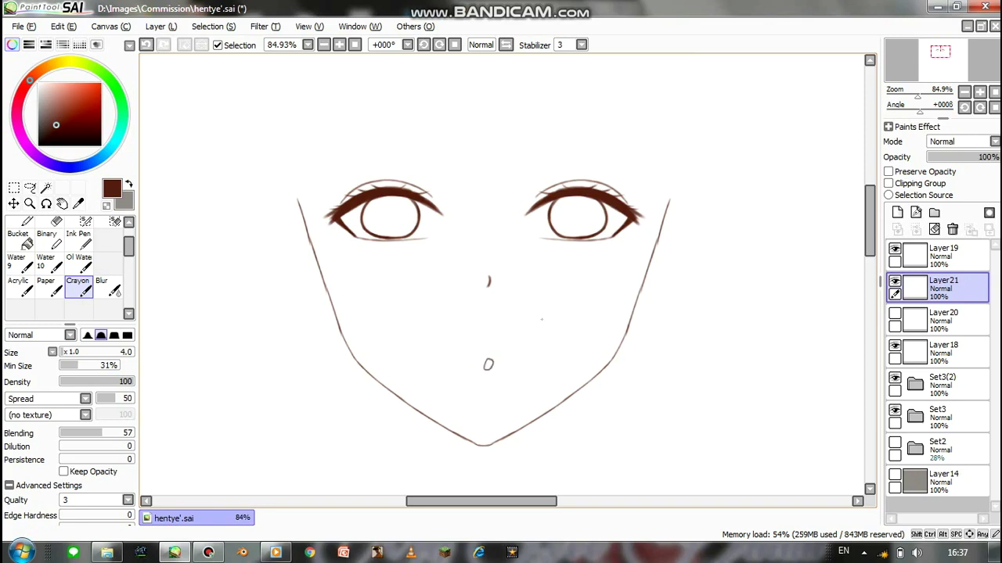
scroll(488, 364, "down", 2)
- Discard the trial mouth and merge the original open mouth back into Layer18, clearing the selection
key("ctrl+e")
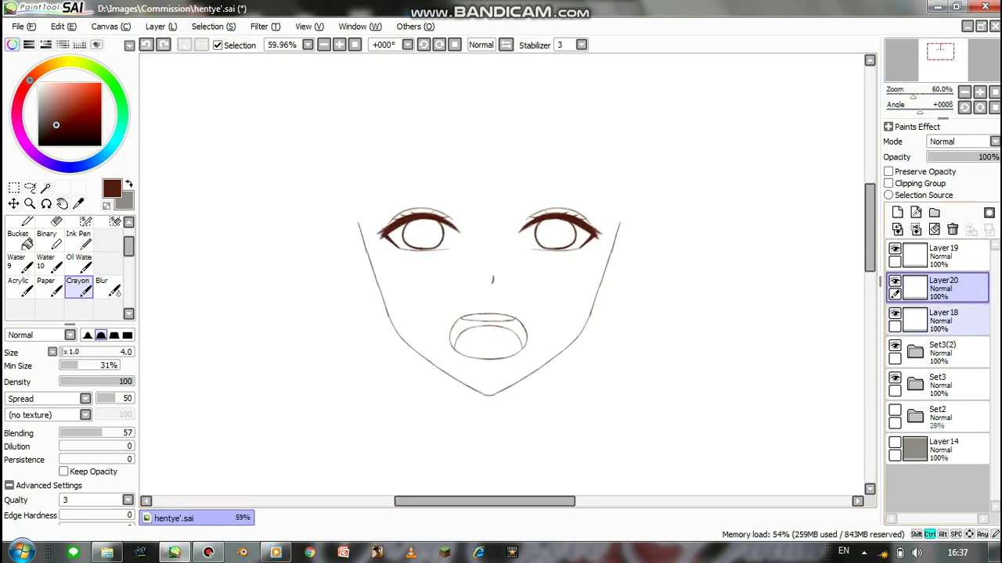
key("ctrl+e")
key("ctrl+t")
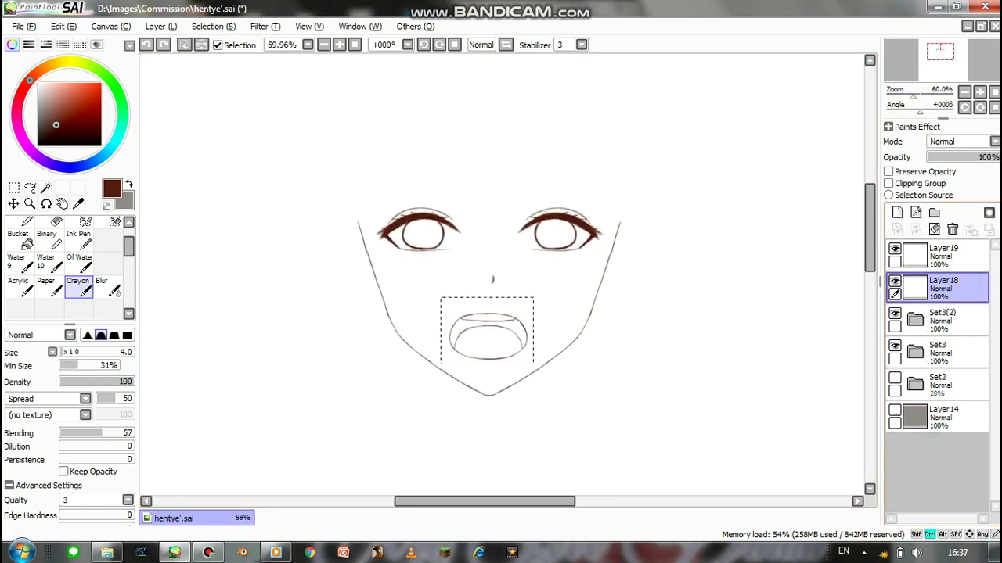
key("Return")
left_click(769, 244)
- Expand the Set2 sketch folder and the Set1 folder inside it to look for the layer with the ears
scroll(593, 389, "up", 5)
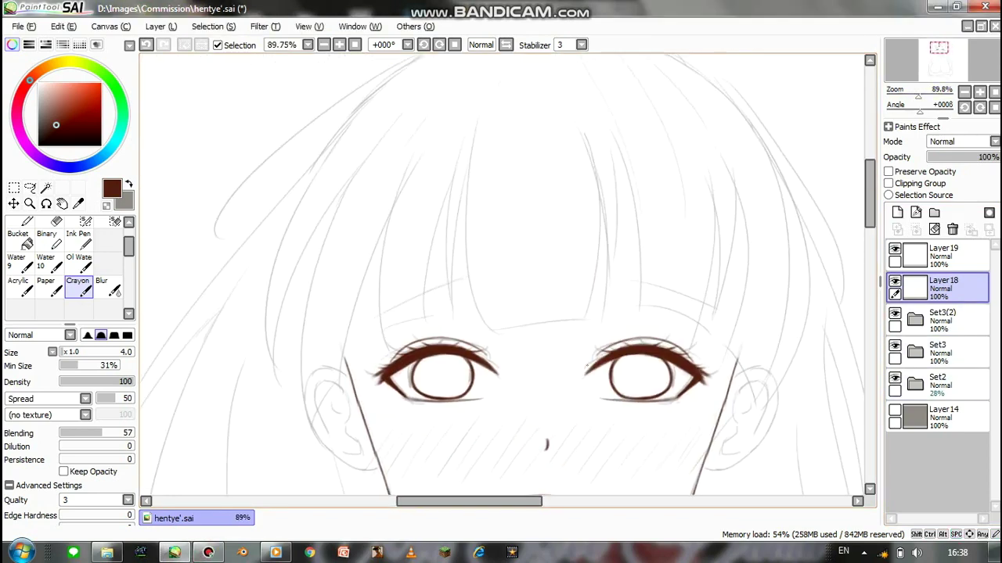
scroll(501, 274, "down", 5)
scroll(501, 274, "up", 4)
left_click(915, 384)
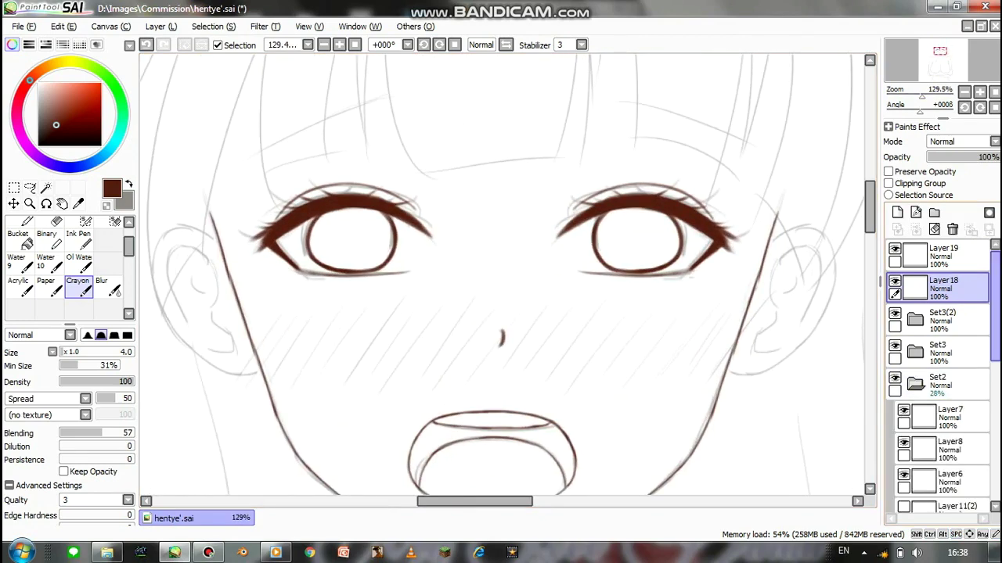
scroll(939, 376, "down", 5)
left_click(947, 432)
scroll(943, 376, "down", 1)
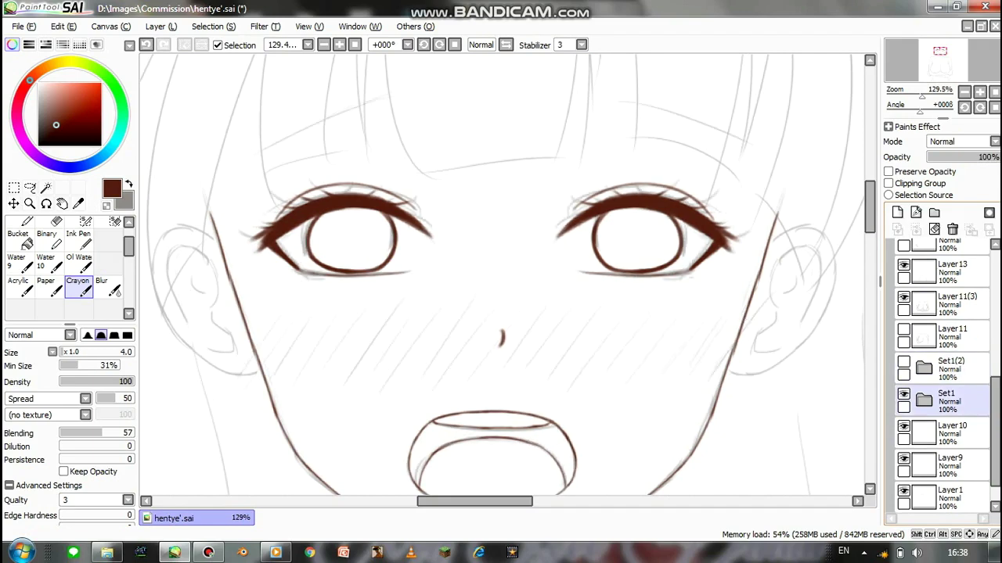
left_click(923, 400)
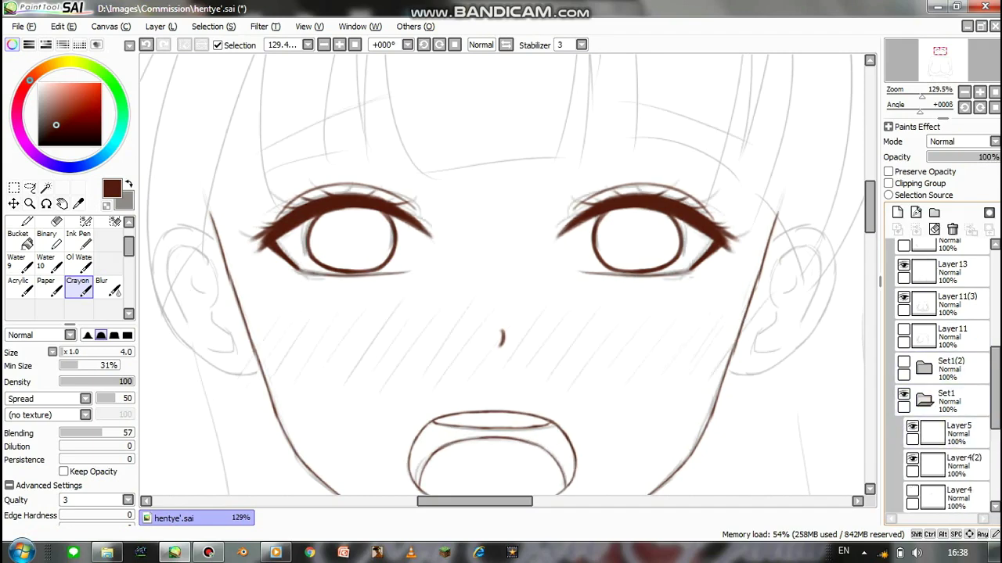
- Duplicate the ear sketch layer, Layer10, and move the copy out of the folder to the top of the layer stack
scroll(943, 376, "down", 3)
scroll(939, 376, "down", 3)
left_click(947, 401)
key("alt+l")
key("Return")
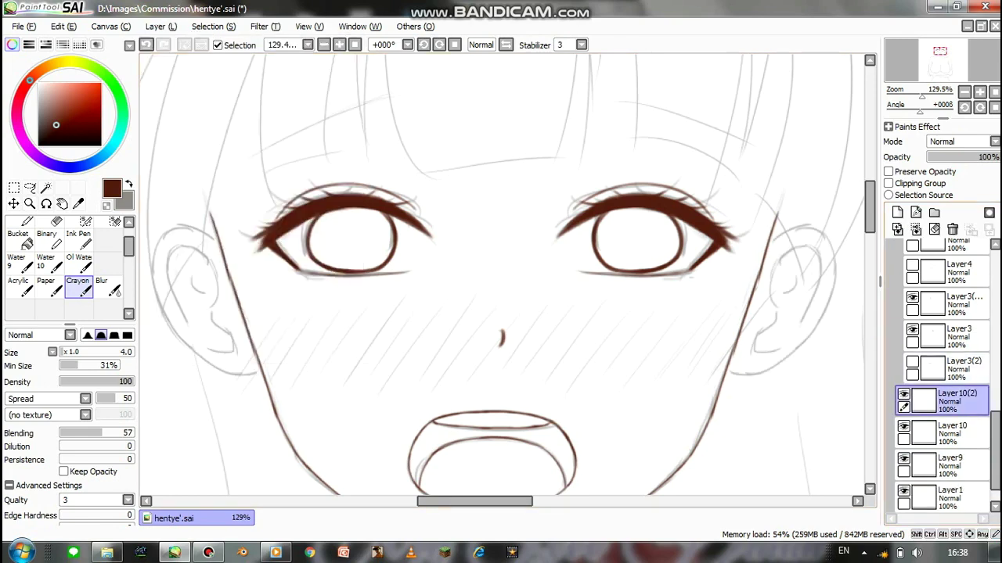
scroll(939, 376, "up", 5)
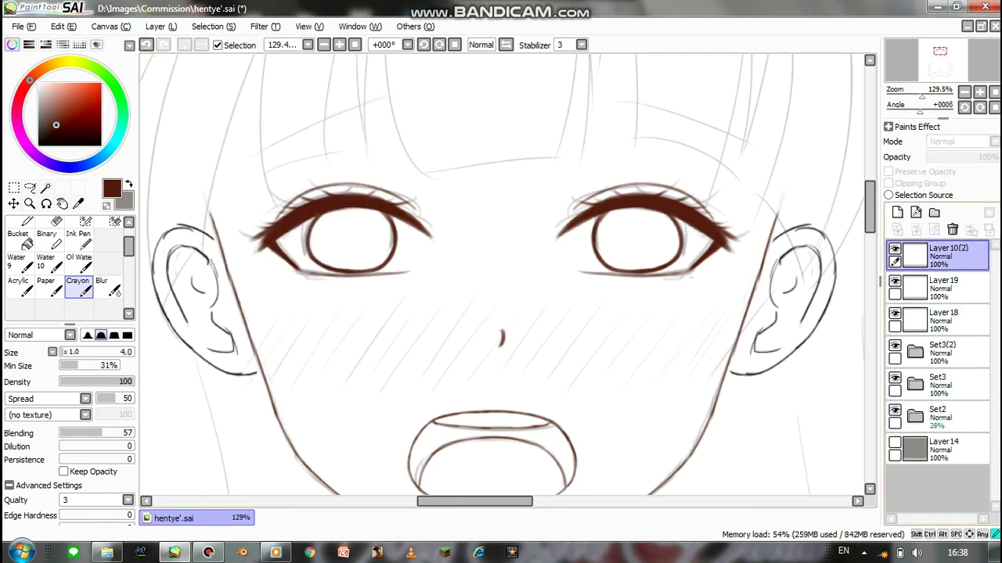
- Clean up the right-hand ear's rough lines with the Crayon and Eraser, and hide the Set2 sketch folder
key("e")
key("e")
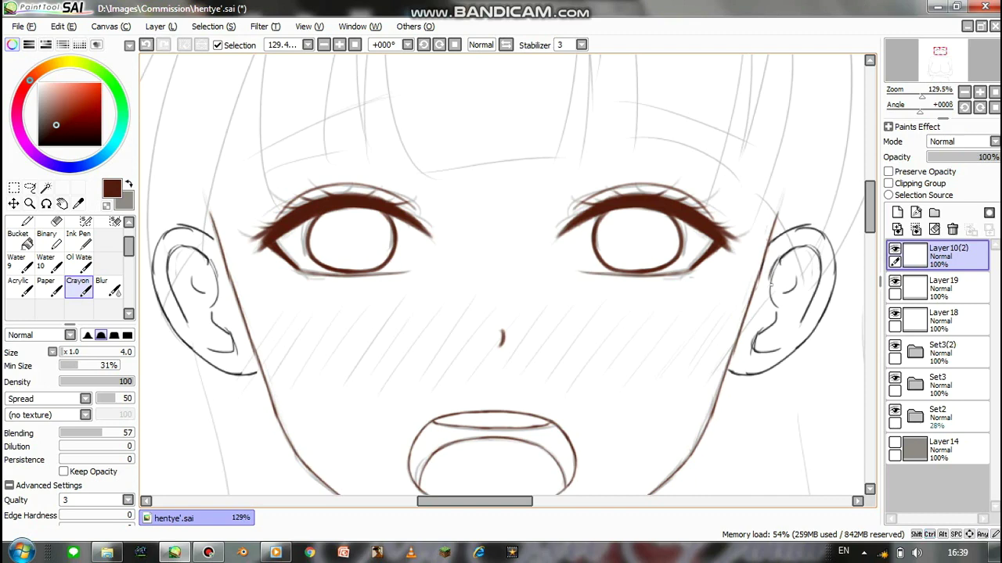
key("e")
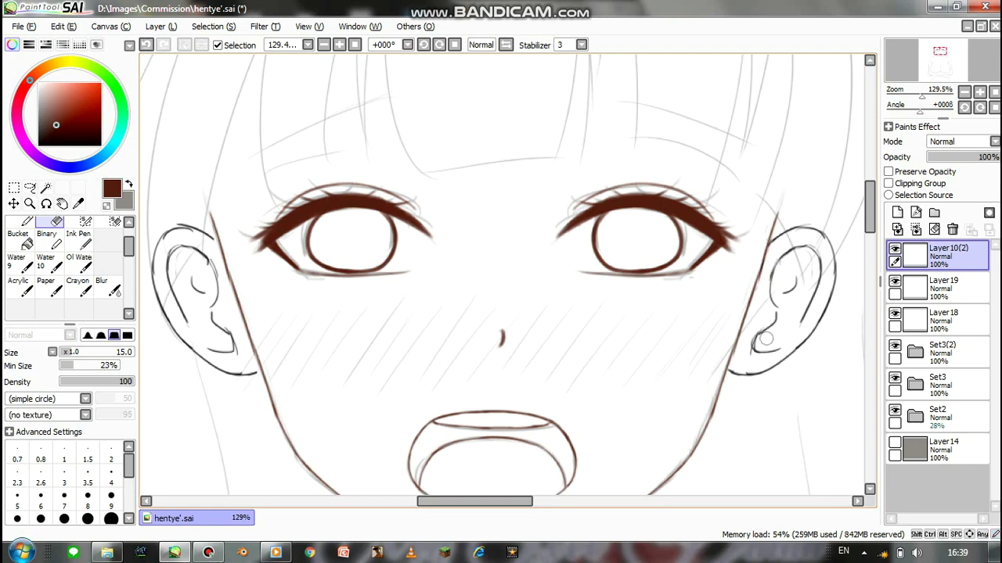
left_click(894, 410)
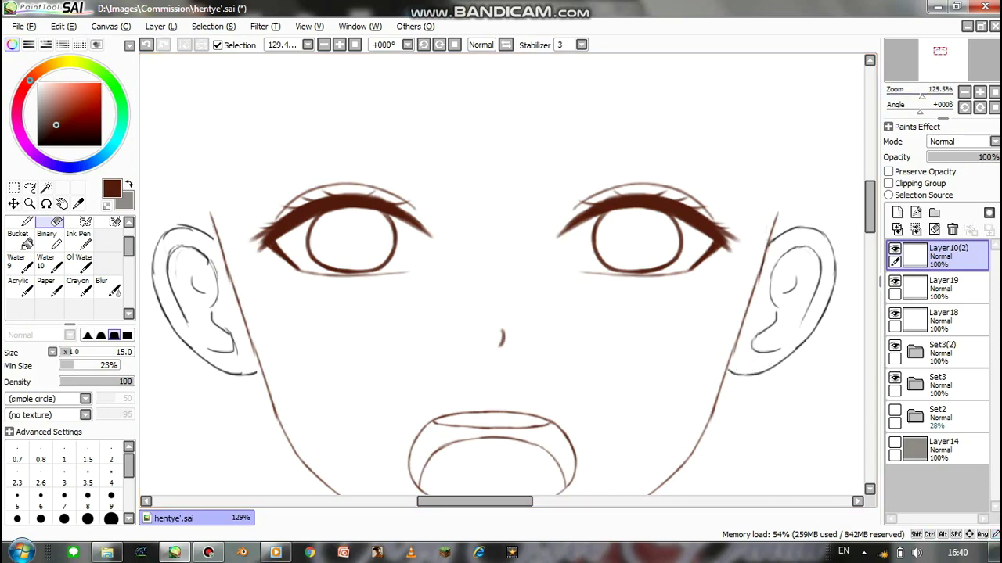
- Select the cleaned right-hand ear with a rectangular selection
scroll(376, 237, "down", 3)
scroll(375, 237, "up", 2)
key("m")
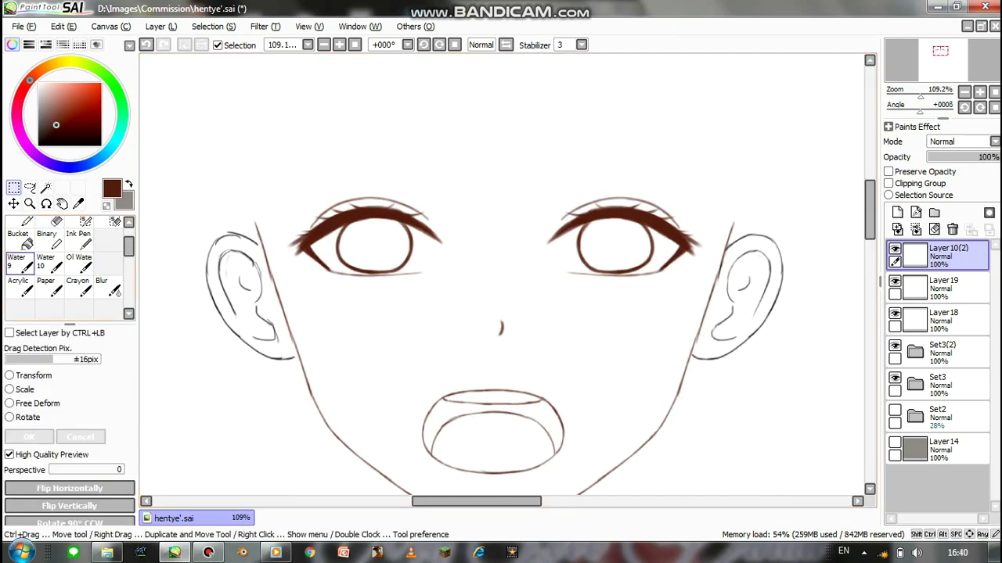
left_click_drag(796, 197, 689, 409)
key("ctrl+t")
left_click_drag(736, 295, 432, 277)
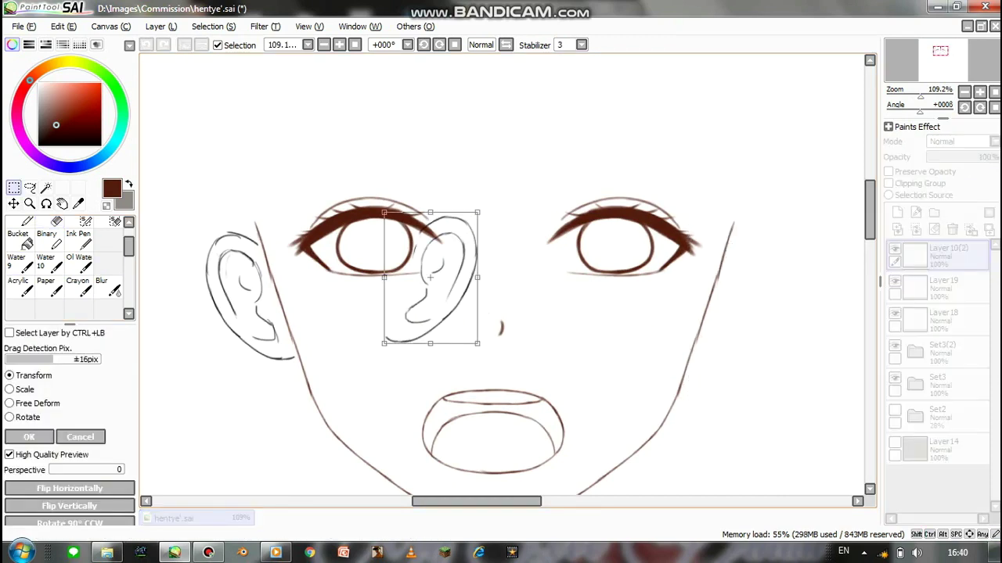
key("Escape")
- Copy the selected ear onto a new layer, flip it horizontally and place it over the left-hand ear
key("ctrl+c")
key("ctrl+v")
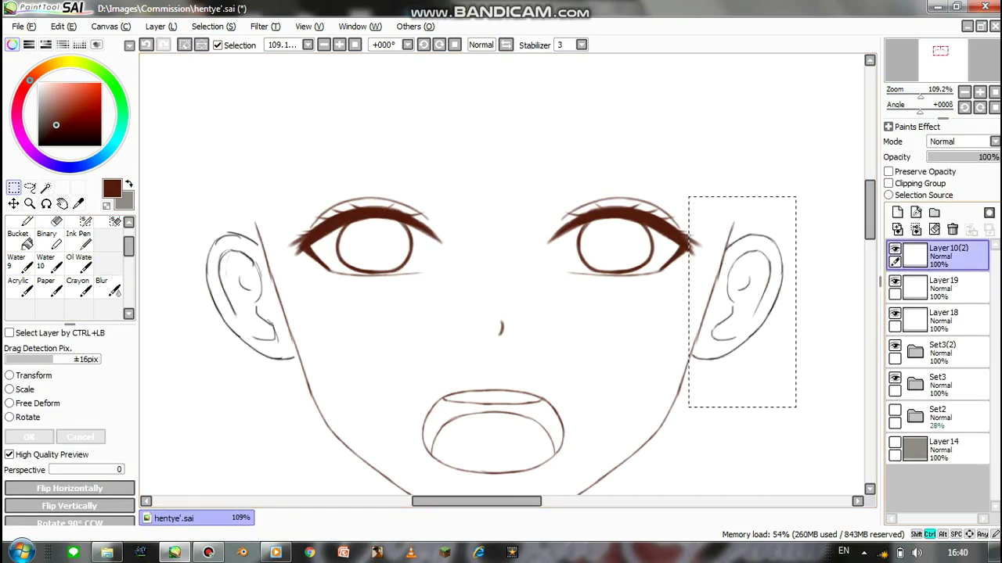
key("ctrl+t")
left_click(69, 488)
left_click_drag(732, 295, 249, 296)
key("Return")
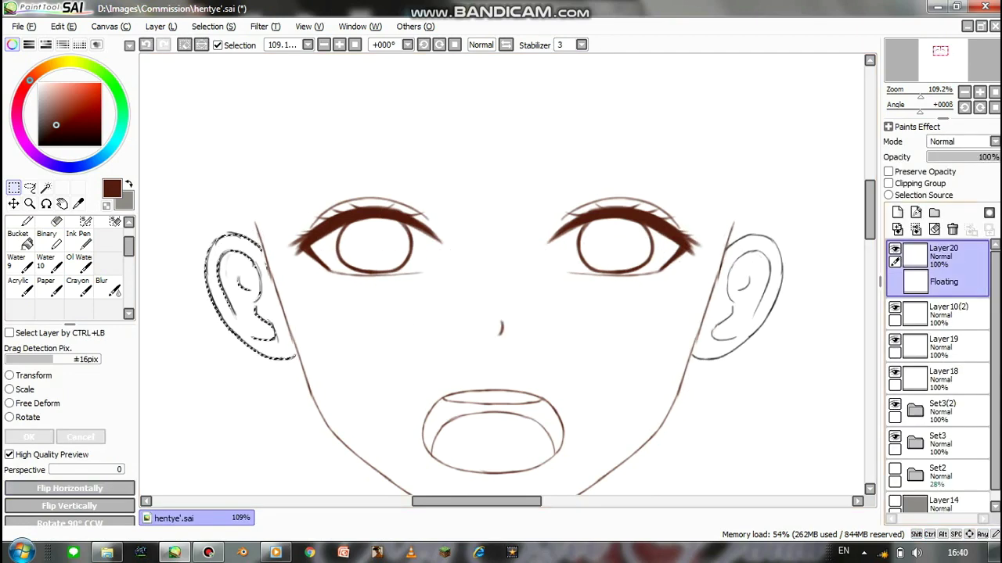
- Clear the selection and erase the old rough left-hand ear from Layer10(2)
key("ctrl+d")
left_click(939, 288)
key("e")
- Touch up the lower end of the flipped ear with the Crayon and merge its layer into Layer10(2)
left_click(943, 256)
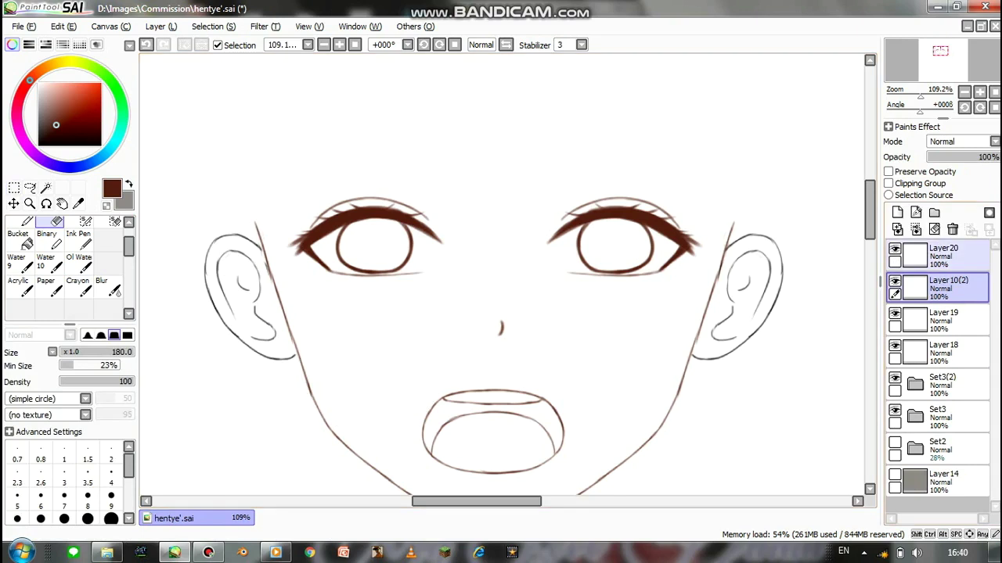
left_click(79, 262)
left_click(78, 286)
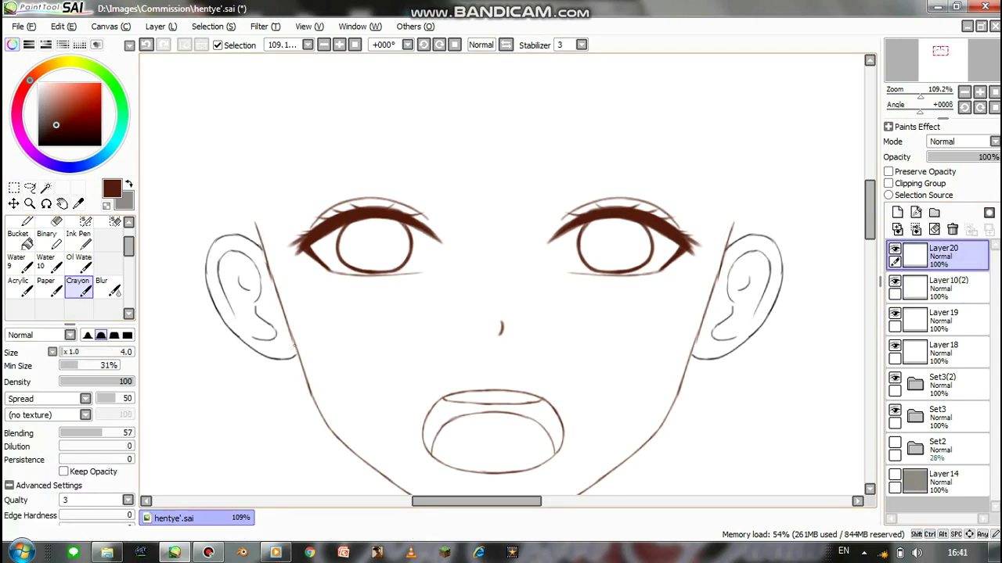
left_click(952, 228)
- Show the sketch and trace the blush hatching from the left cheek past the nose on a new layer with the Crayon
left_click(895, 410)
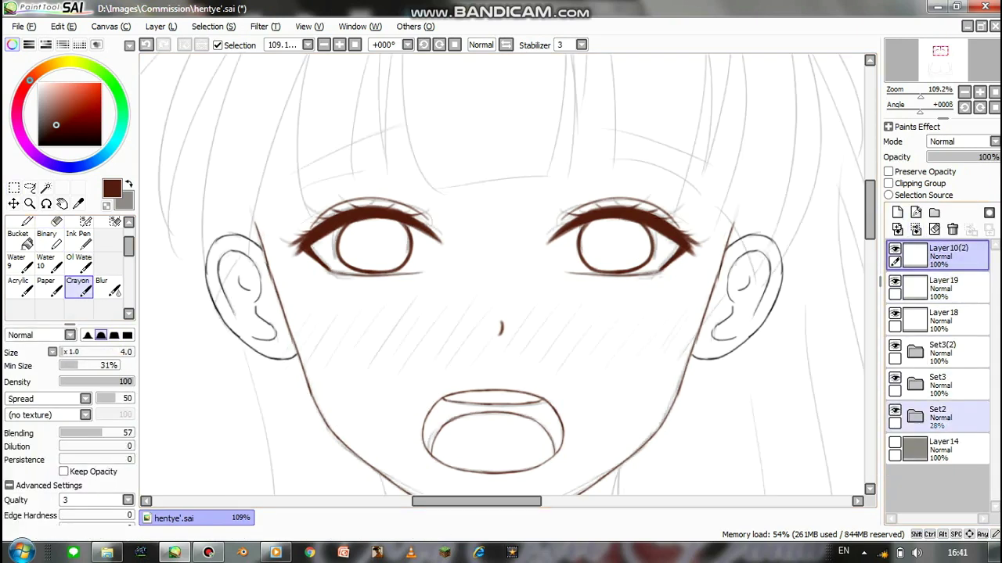
key("ctrl+z")
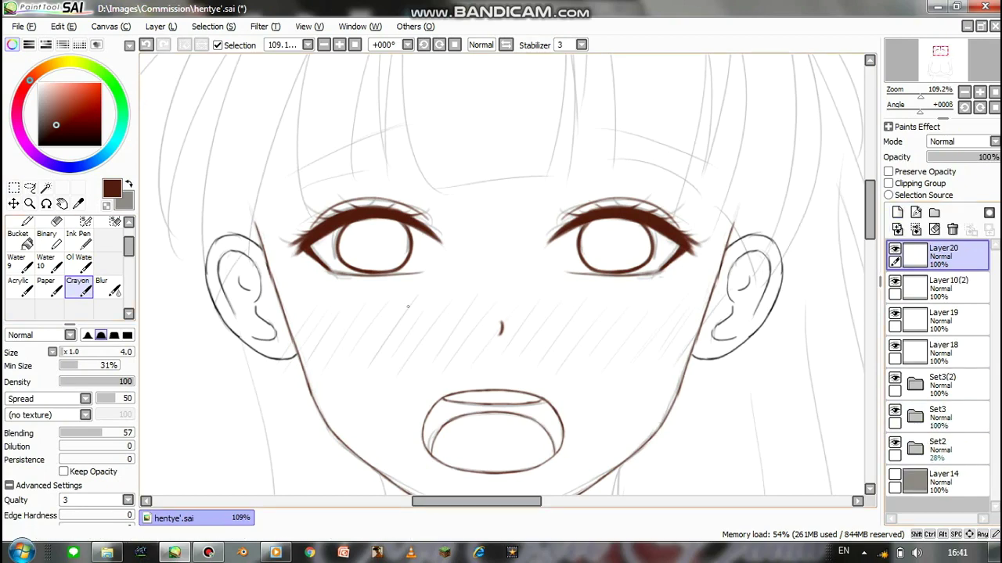
left_click_drag(316, 305, 292, 359)
mouse_move(336, 302)
left_mouse_down()
mouse_move(301, 364)
mouse_move(313, 368)
left_mouse_up()
left_click_drag(374, 297, 328, 370)
left_click_drag(407, 296, 360, 374)
mouse_move(424, 295)
left_mouse_down()
mouse_move(376, 374)
mouse_move(391, 374)
left_mouse_up()
left_click_drag(469, 295, 407, 384)
left_click_drag(496, 297, 461, 372)
left_click_drag(523, 294, 473, 378)
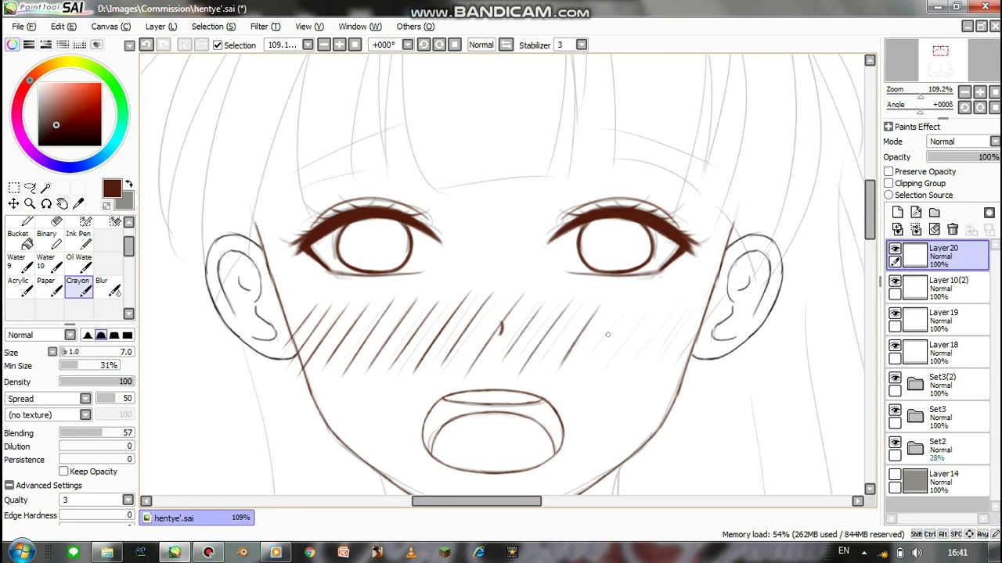
- Undo the faulty hatching strokes and redraw the blush lines across the right cheek
key("ctrl+z")
mouse_move(678, 308)
left_mouse_down()
mouse_move(623, 382)
mouse_move(603, 374)
mouse_move(591, 385)
mouse_move(632, 366)
left_mouse_up()
key("ctrl+z")
key("ctrl+z")
key("ctrl+z")
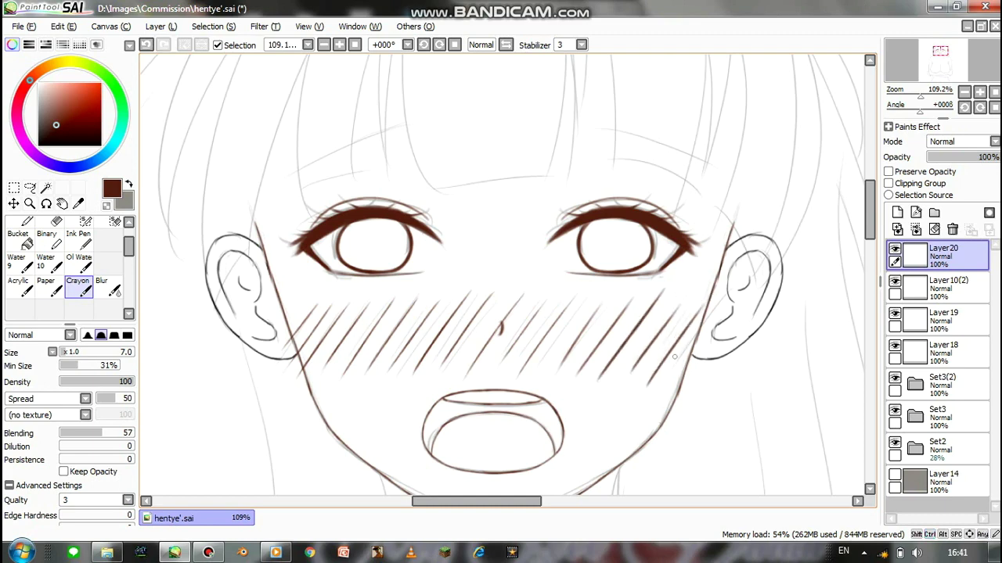
- Erase the hatching outside the face outline, lower the blush layer's opacity to 61% and check it with the sketch hidden
key("e")
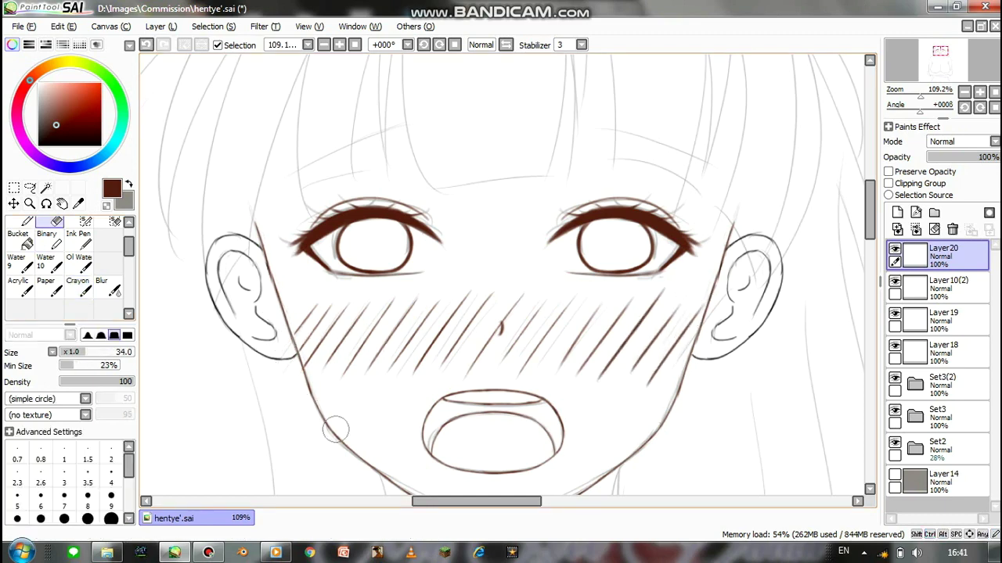
left_click_drag(994, 156, 971, 157)
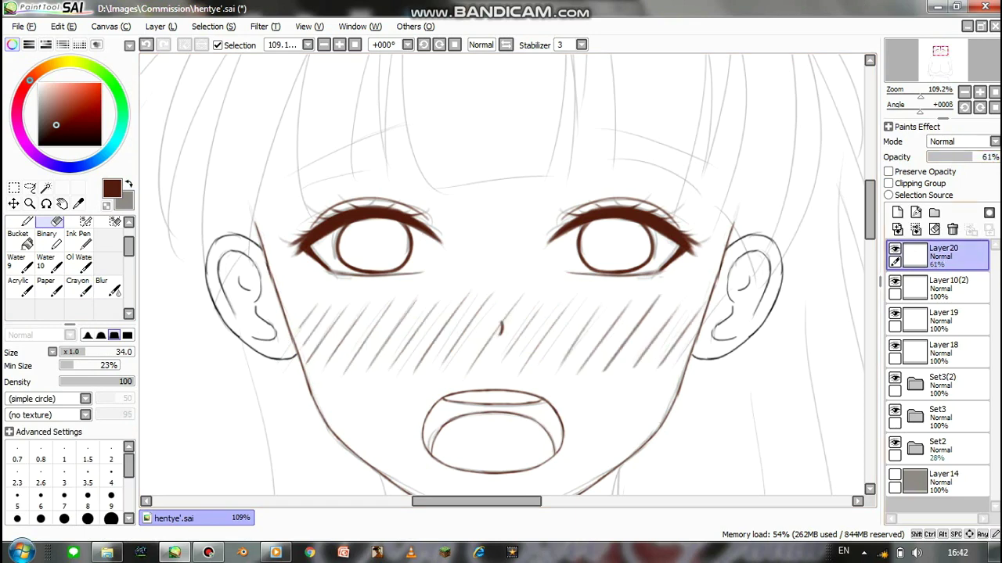
left_click(895, 442)
left_click_drag(919, 95, 915, 95)
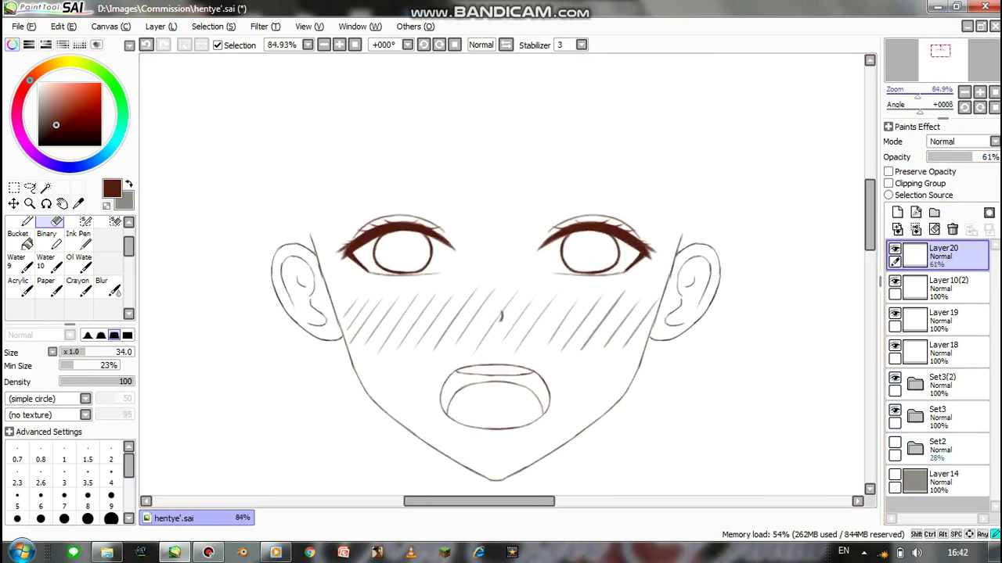
- Clear the traced blush and bring a duplicate of the sketch's eyebrow and hatching layer, Layer5, to the top of the layer stack
left_click(895, 442)
left_click(939, 450)
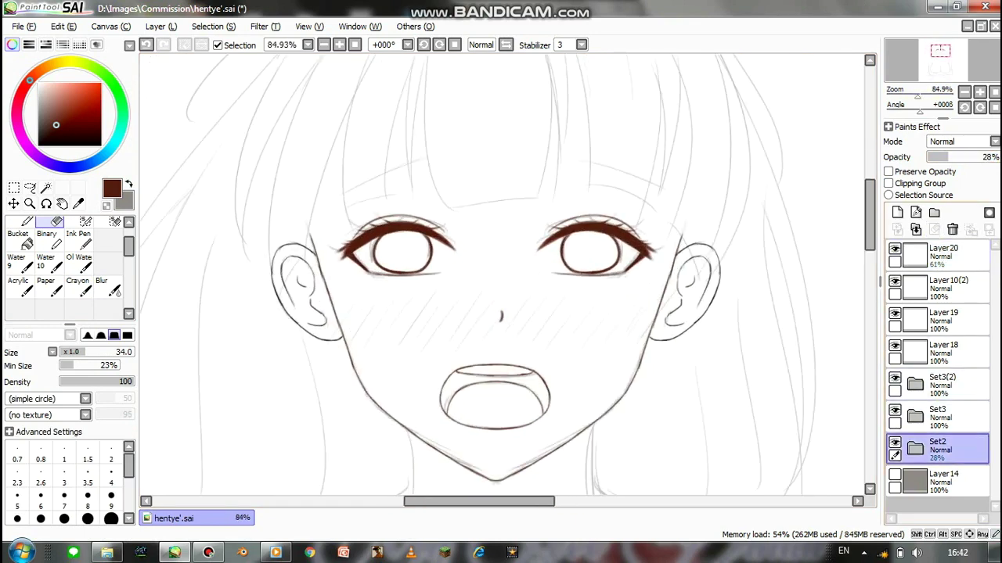
left_click(915, 448)
scroll(939, 376, "down", 3)
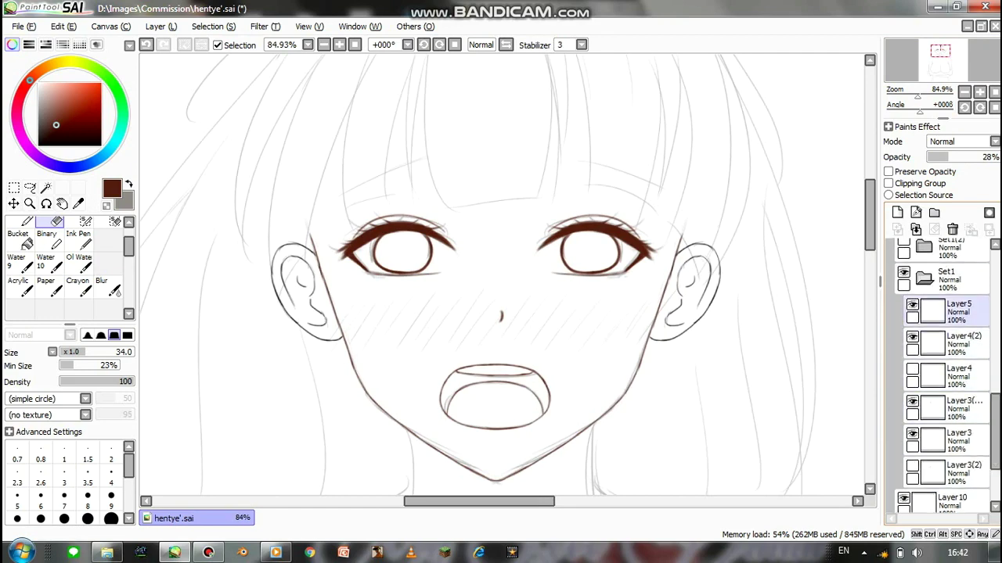
left_click(954, 311)
scroll(939, 376, "up", 3)
scroll(939, 376, "up", 3)
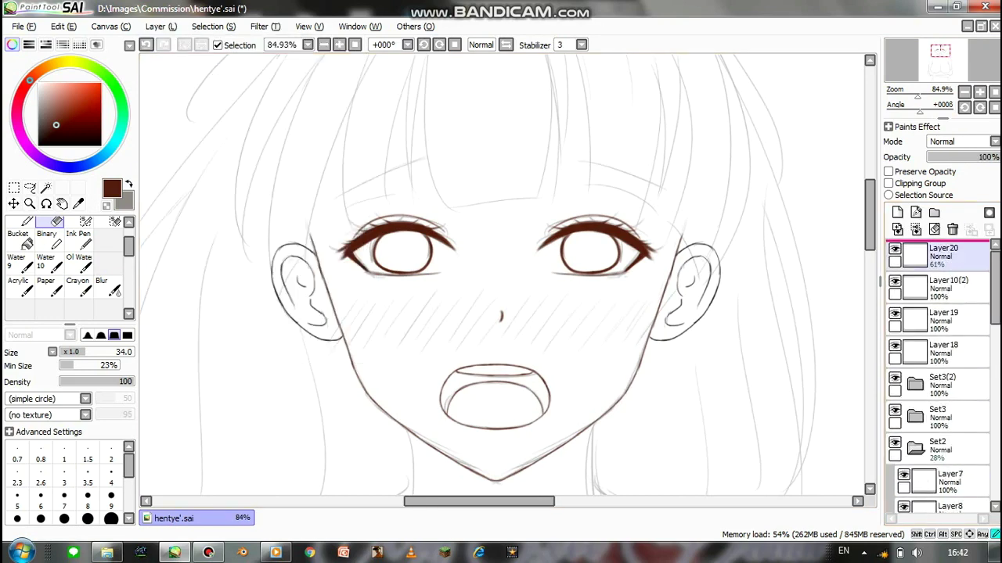
- Hide the Set2 sketch folder and erase the copied hatching that extends past both sides of the face outline
scroll(501, 274, "up", 2)
scroll(439, 258, "up", 1)
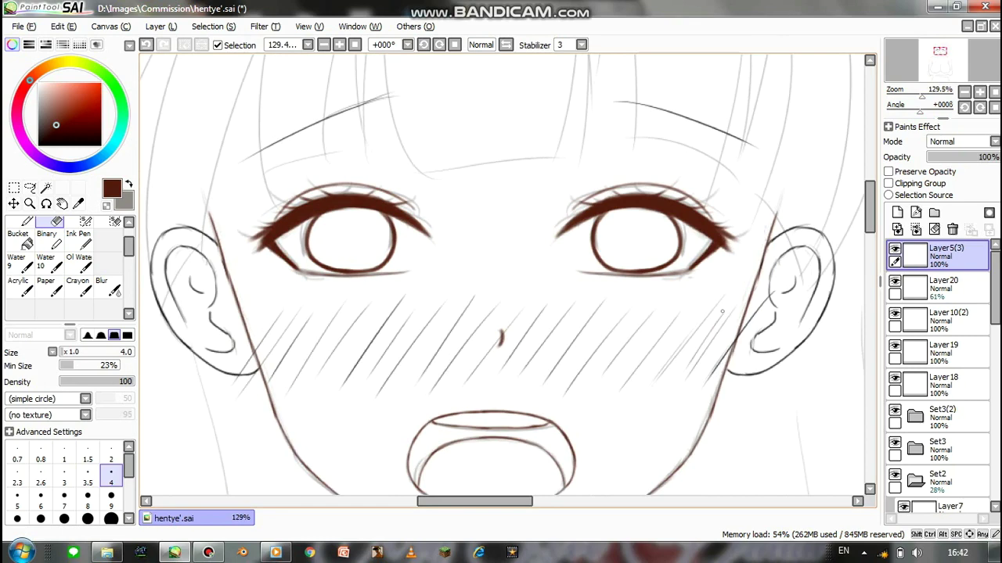
left_click(64, 495)
key("bracketright")
key("ctrl+z")
key("ctrl+z")
key("ctrl+z")
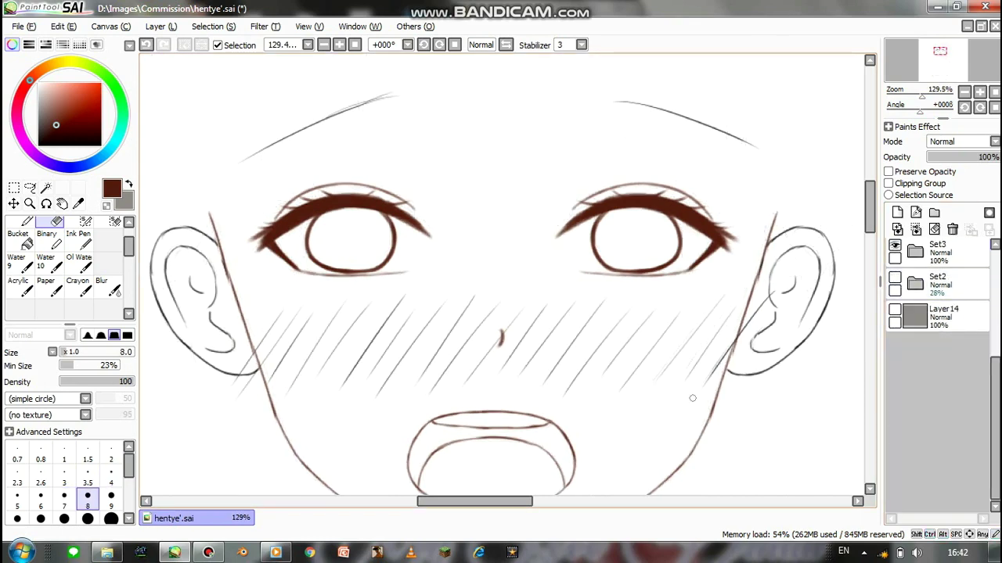
left_click_drag(810, 251, 755, 403)
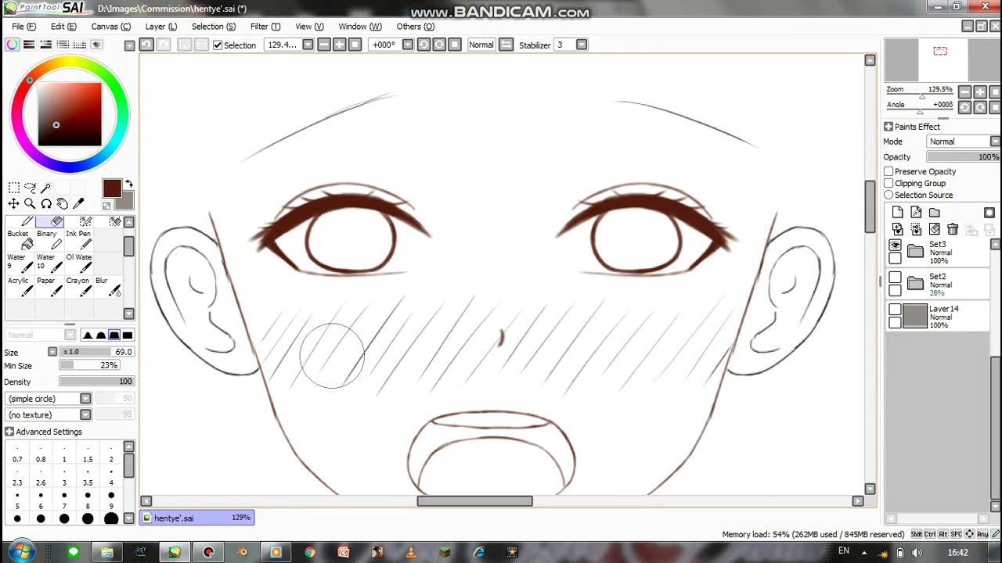
- Show the Set2 sketch folder again and add a new layer at the top of the layer stack
scroll(500, 274, "down", 4)
scroll(439, 305, "up", 1)
key("bracketleft")
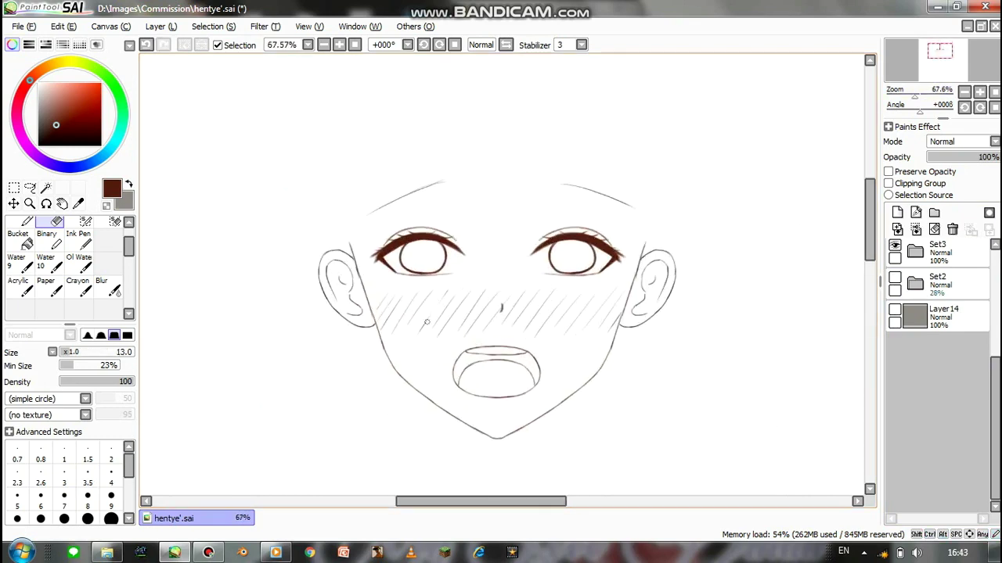
left_click(939, 284)
left_click(894, 278)
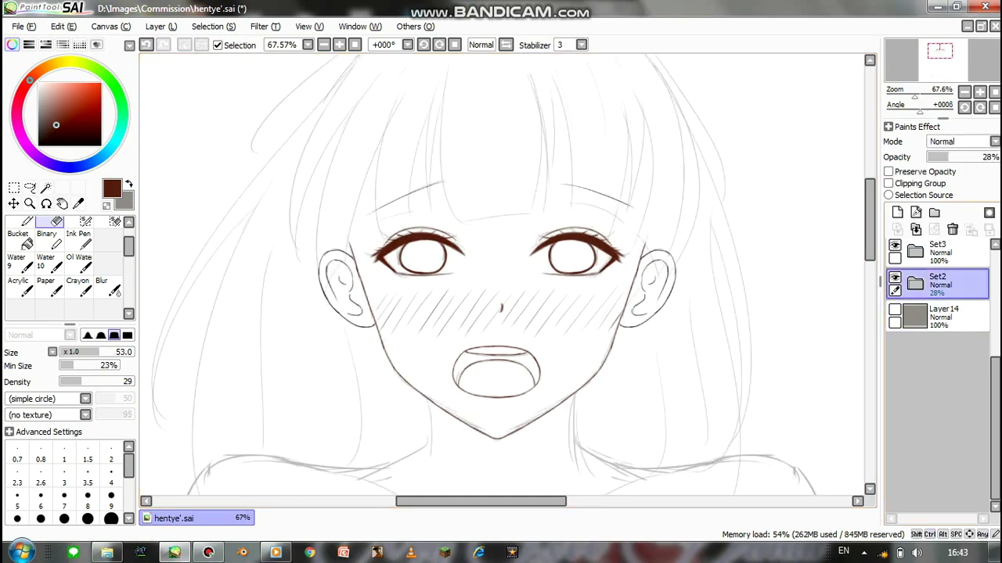
scroll(937, 376, "up", 5)
scroll(937, 375, "up", 2)
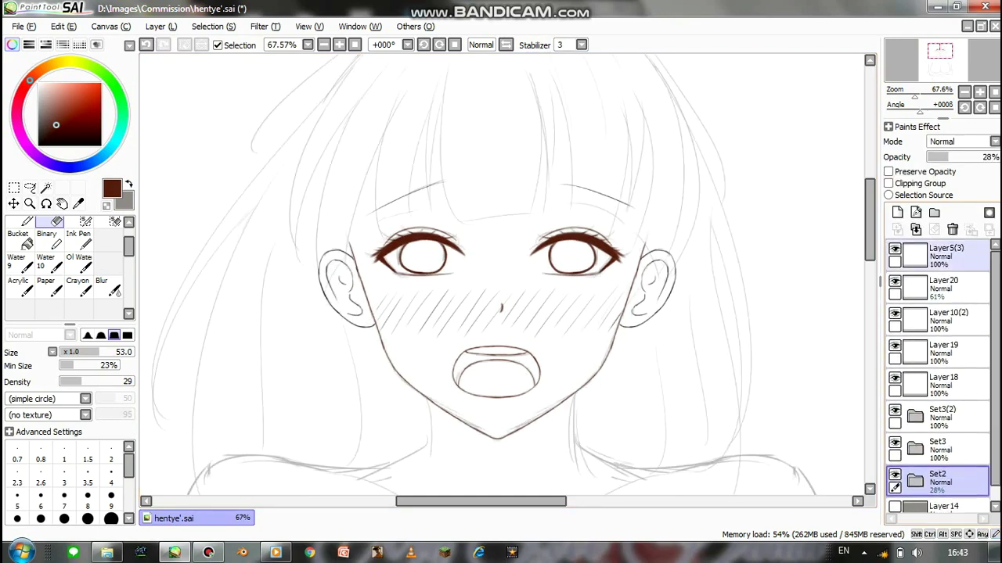
left_click(943, 256)
left_click(897, 212)
- Trace the left edge of the central fringe lock over the sketch with the Crayon brush at size 7
scroll(511, 174, "up", 4)
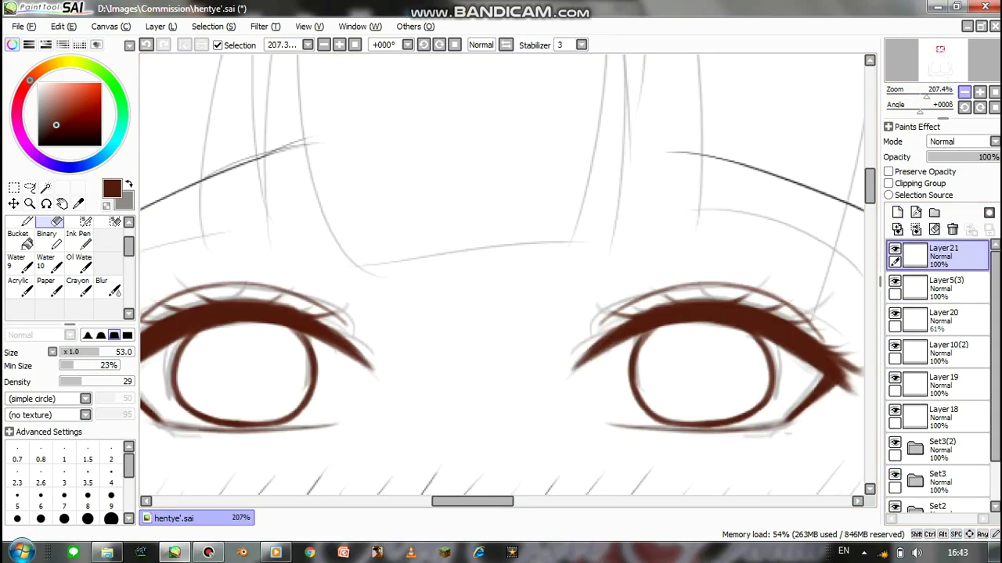
scroll(391, 313, "up", 3)
left_click(77, 285)
left_click_drag(358, 204, 373, 301)
key("ctrl+z")
key("ctrl+z")
left_click_drag(364, 172, 404, 393)
key("ctrl+z")
- Trace the central fringe lock's bottom edge and the lower part of its right edge, redoing inaccurate strokes
mouse_move(383, 332)
left_mouse_down()
mouse_move(415, 389)
mouse_move(493, 364)
left_mouse_up()
key("ctrl+z")
left_click_drag(415, 390, 548, 364)
key("ctrl+z")
left_click_drag(413, 389, 532, 357)
key("ctrl+z")
mouse_move(413, 390)
left_mouse_down()
mouse_move(544, 366)
mouse_move(574, 221)
left_mouse_up()
key("ctrl+z")
key("ctrl+z")
left_click_drag(548, 366, 576, 217)
- Extend the central lock's right edge up towards the crown and start the thin strand line crossing it
scroll(576, 219, "up", 2)
left_click_drag(579, 294, 580, 243)
key("ctrl+z")
mouse_move(577, 338)
left_mouse_down()
mouse_move(580, 247)
mouse_move(587, 344)
left_mouse_up()
left_click_drag(579, 234, 561, 180)
key("ctrl+z")
left_click_drag(579, 274, 560, 172)
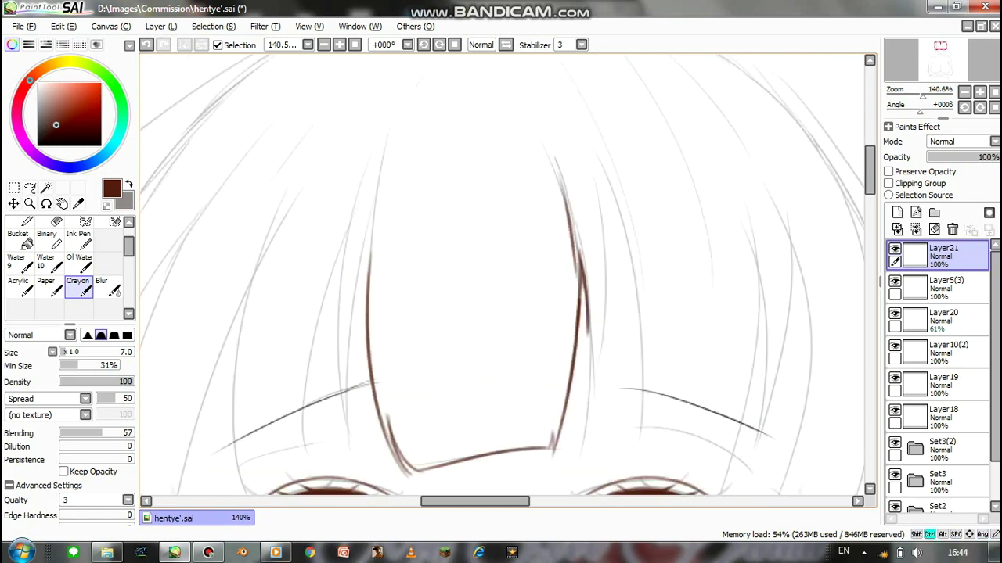
scroll(572, 235, "up", 2)
key("ctrl+z")
left_click_drag(537, 214, 605, 454)
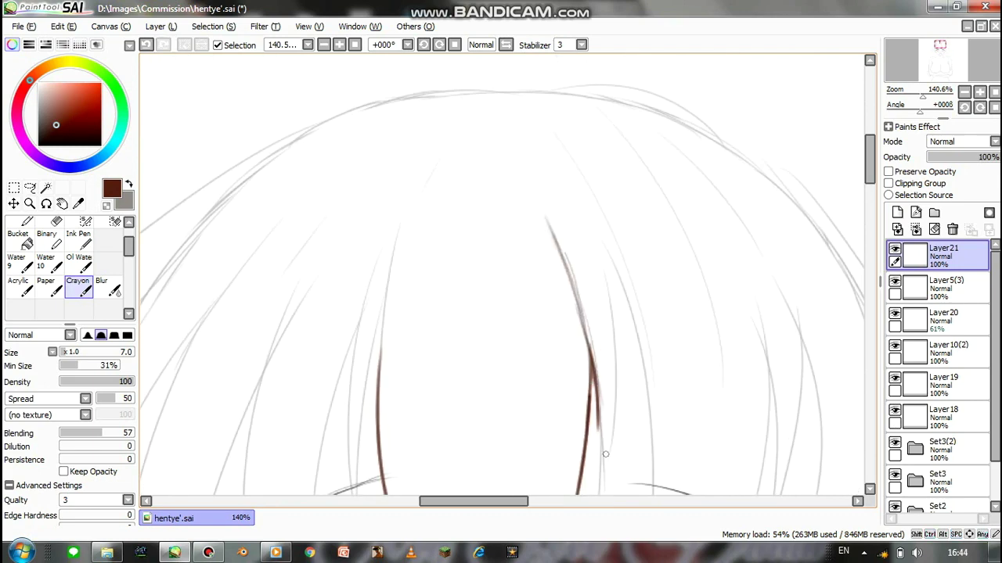
- Trace the narrow strand just right of the central fringe lock, undoing the strokes that miss the sketch
scroll(594, 388, "down", 4)
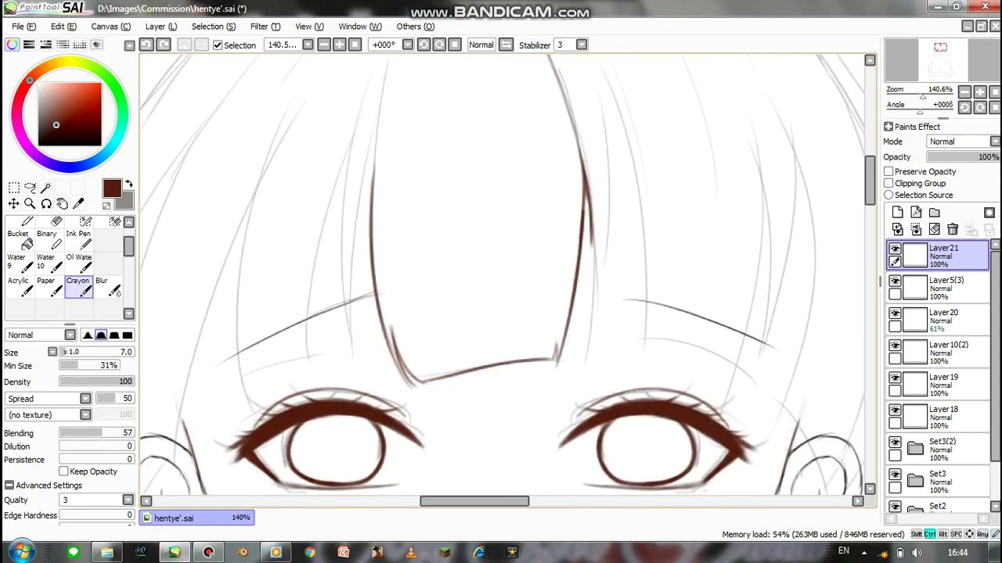
mouse_move(593, 206)
left_mouse_down()
mouse_move(584, 319)
mouse_move(603, 266)
mouse_move(592, 353)
mouse_move(584, 232)
mouse_move(583, 424)
left_mouse_up()
key("ctrl+z")
key("ctrl+z")
scroll(591, 313, "up", 3)
scroll(591, 313, "up", 1)
key("ctrl+z")
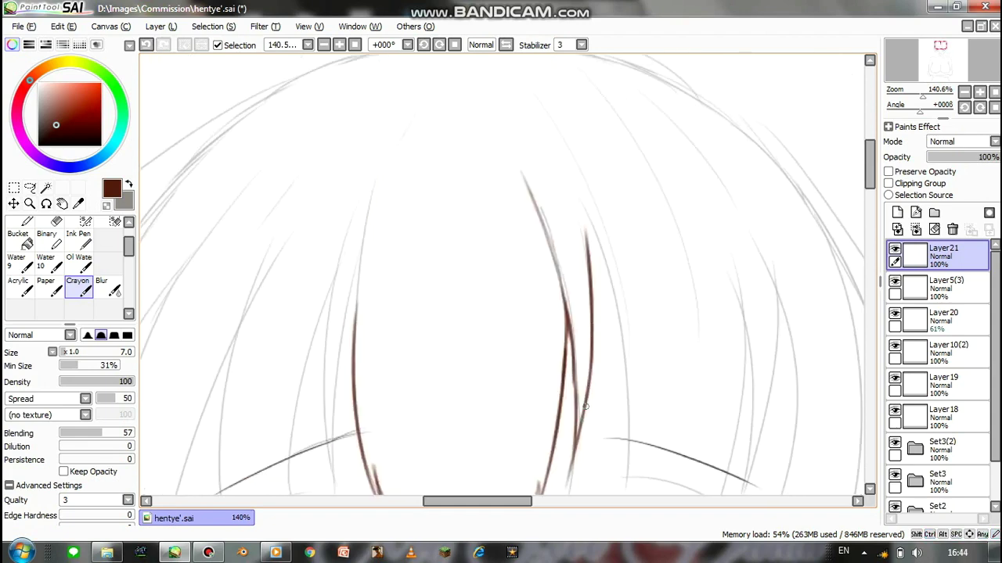
key("ctrl+z")
left_click_drag(581, 205, 587, 286)
key("ctrl+z")
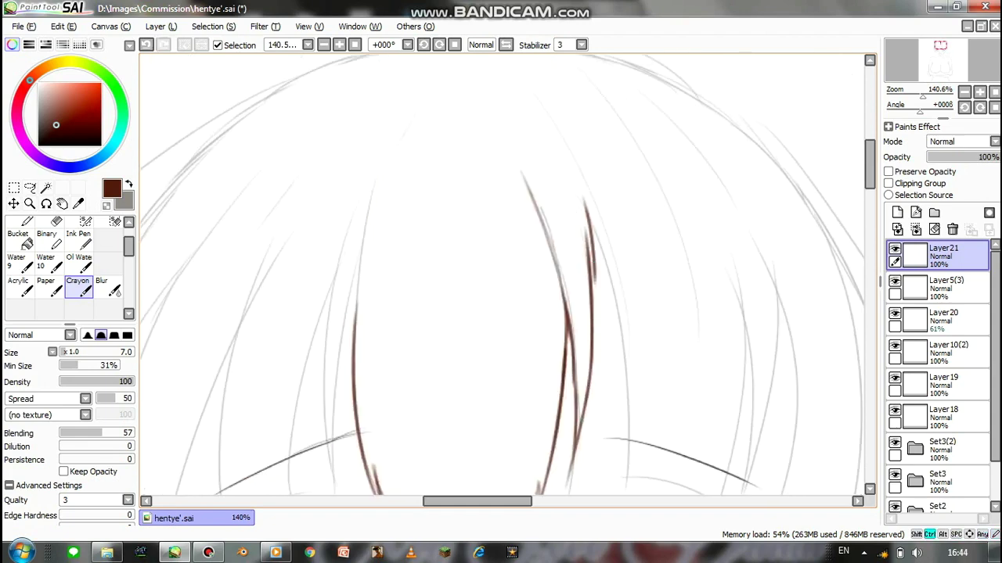
scroll(585, 290, "down", 1)
- Trace the inner line of the narrow strand beside the central lock's left edge, down past the eyebrow
key("ctrl+z")
left_click_drag(382, 192, 368, 349)
left_click_drag(372, 232, 366, 313)
key("ctrl+z")
key("ctrl+z")
mouse_move(376, 227)
left_mouse_down()
mouse_move(358, 289)
mouse_move(360, 377)
mouse_move(366, 265)
mouse_move(355, 353)
mouse_move(356, 330)
left_mouse_up()
key("ctrl+z")
key("ctrl+z")
scroll(356, 328, "down", 4)
left_click_drag(368, 252, 356, 386)
key("ctrl+z")
key("ctrl+z")
left_click_drag(364, 301, 356, 404)
- Trace the outer line of the narrow strand left of the central lock, retrying until it follows the sketch
left_click_drag(360, 221, 349, 391)
key("ctrl+z")
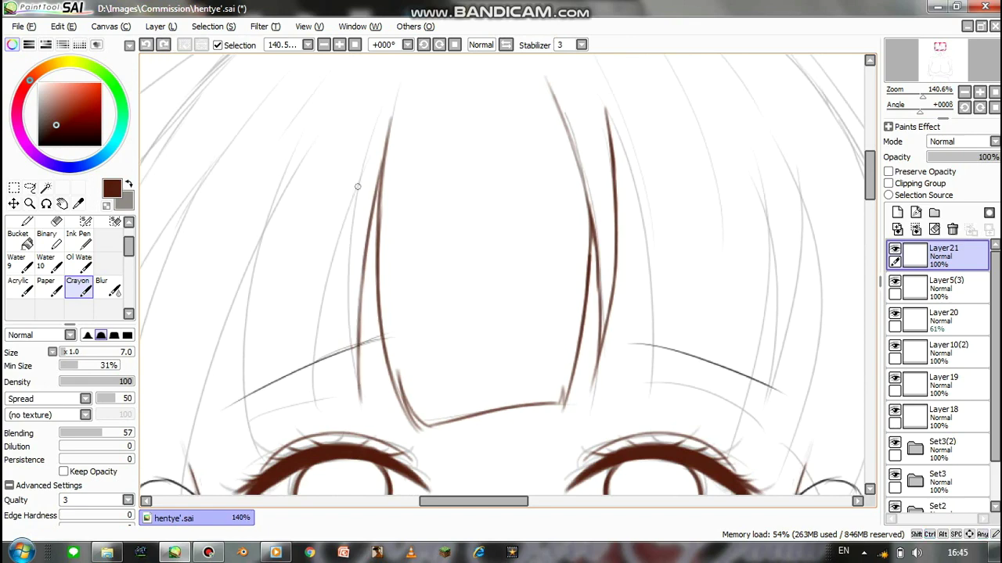
left_click_drag(361, 192, 348, 388)
key("ctrl+z")
left_click_drag(364, 164, 347, 395)
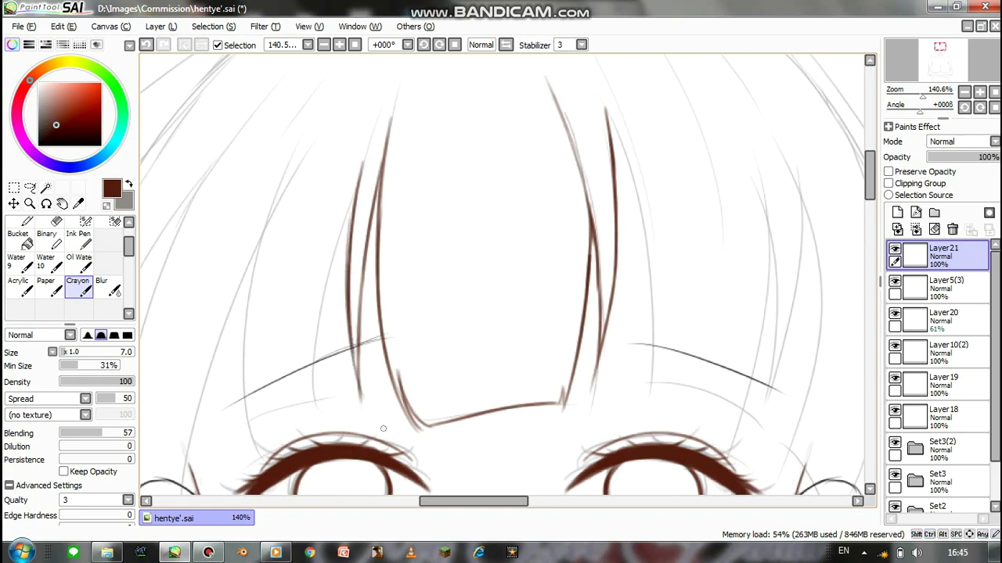
- Reduce the Crayon size to 5 and extend the left strand's outer line up towards the crown
scroll(352, 352, "up", 3)
left_click_drag(396, 156, 363, 266)
key("ctrl+z")
key("bracketleft")
key("bracketleft")
key("bracketleft")
left_click_drag(397, 129, 362, 290)
key("ctrl+z")
left_click_drag(396, 134, 361, 282)
key("ctrl+z")
left_click_drag(396, 147, 362, 285)
- Trace the upper part of the fringe line that branches off the narrow strand right of the central lock
mouse_move(662, 224)
left_mouse_down()
mouse_move(600, 224)
mouse_move(569, 164)
mouse_move(579, 243)
left_mouse_up()
key("ctrl+z")
left_click_drag(534, 141, 579, 266)
key("ctrl+z")
key("ctrl+z")
left_click_drag(530, 117, 582, 262)
key("ctrl+z")
left_click_drag(544, 157, 588, 303)
key("ctrl+z")
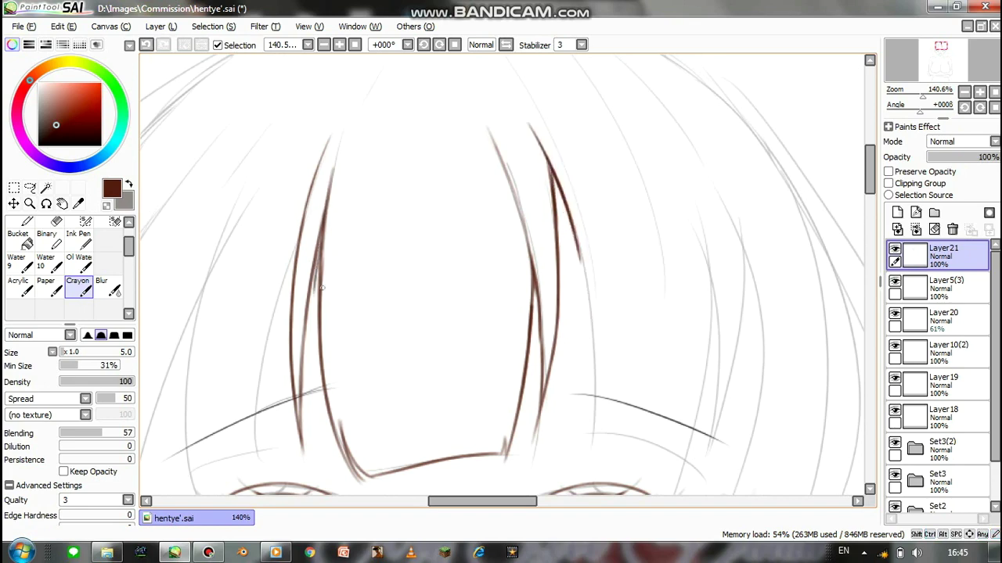
- Continue the branching fringe line down across the right eyebrow to the lock's lower corner
key("ctrl+z")
key("ctrl+y")
scroll(585, 303, "down", 2)
key("ctrl+z")
key("ctrl+z")
left_click_drag(582, 244, 585, 317)
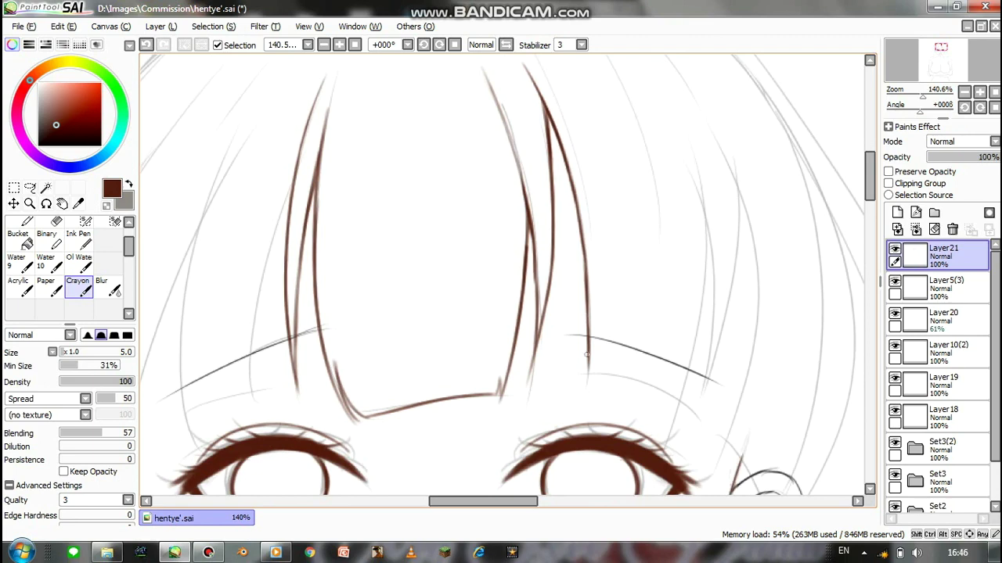
- Reduce the Crayon size to 4 and trace the bottom and right edges of the fringe lock above the right eye
key("bracketleft")
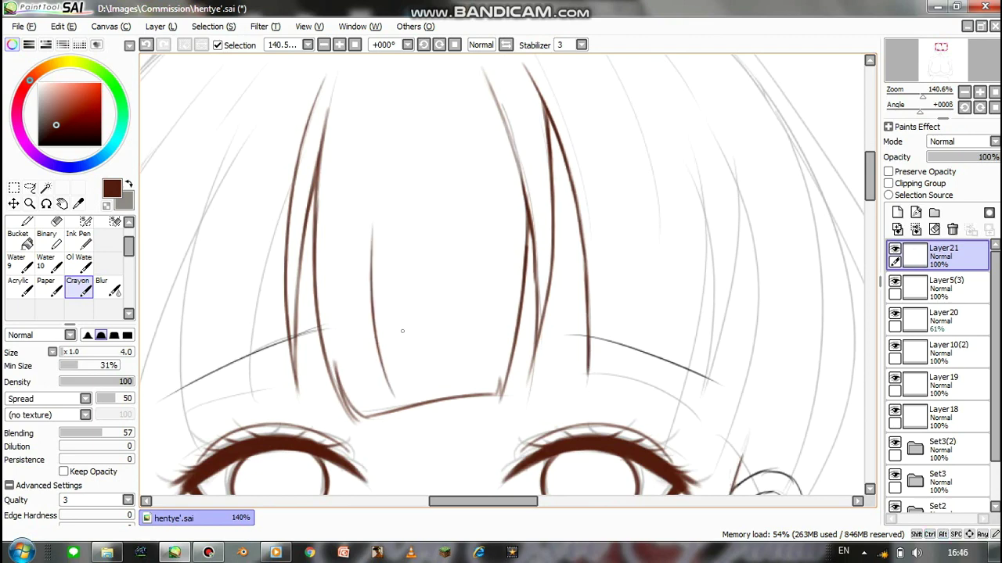
mouse_move(588, 372)
left_mouse_down()
mouse_move(495, 317)
mouse_move(532, 321)
left_mouse_up()
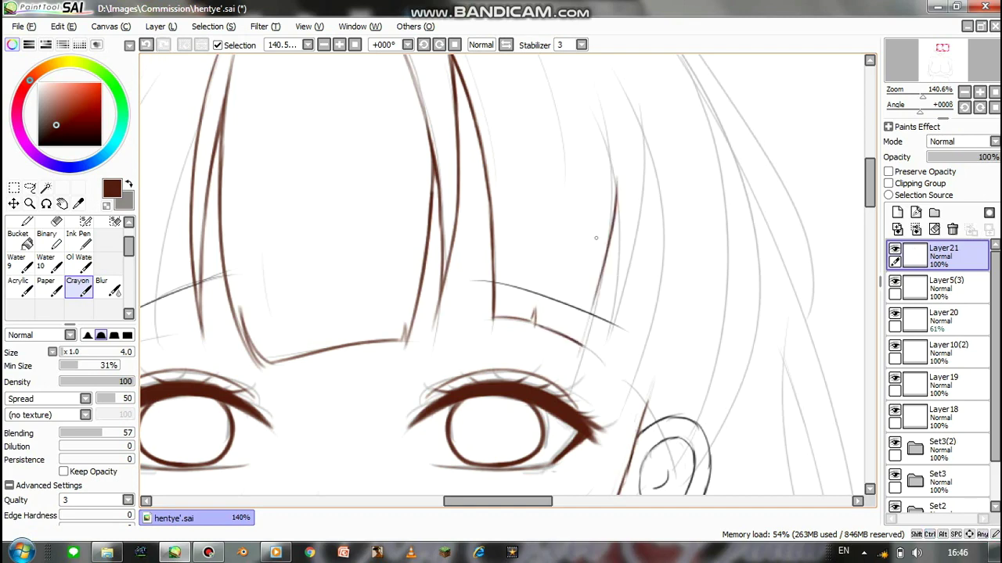
left_click_drag(609, 145, 581, 347)
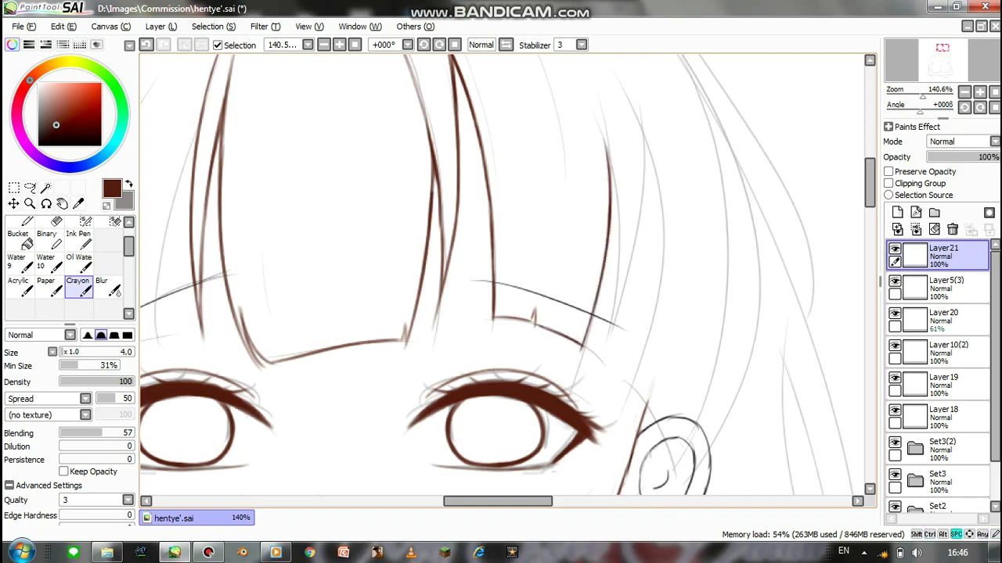
- Trace the upper tip of the right fringe lock and the overlapping strand lines beside its right edge
scroll(602, 140, "up", 2)
left_click_drag(601, 176, 612, 274)
left_click_drag(610, 210, 618, 325)
key("ctrl+z")
key("ctrl+y")
left_click_drag(621, 388, 620, 279)
key("ctrl+z")
left_click_drag(623, 400, 646, 258)
key("ctrl+z")
key("ctrl+z")
mouse_move(623, 407)
left_mouse_down()
mouse_move(645, 274)
mouse_move(642, 218)
left_mouse_up()
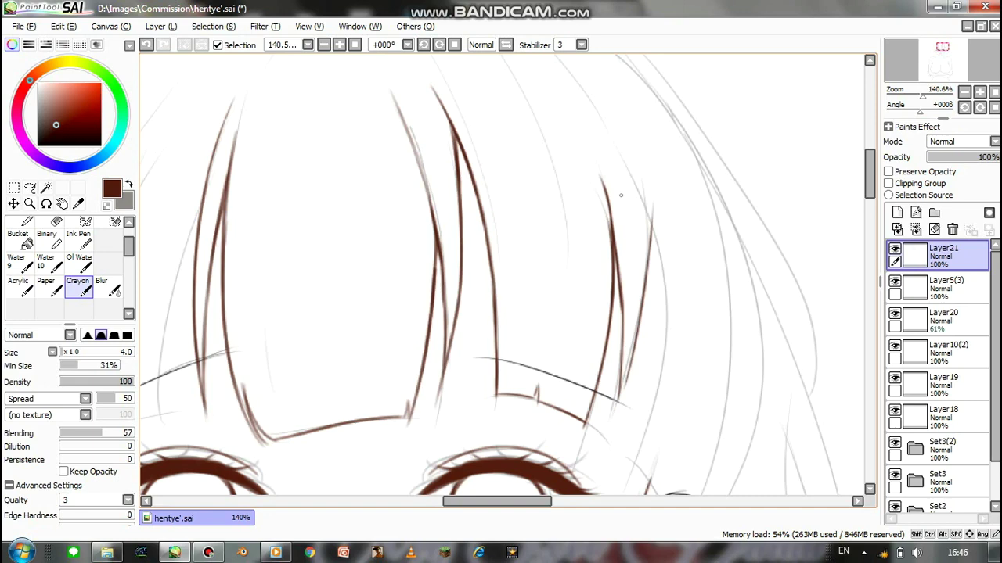
- Undo the strand's outer line and redraw it with the canvas rotated to -22 degrees
key("Delete")
key("ctrl+z")
left_click_drag(653, 367, 618, 156)
key("ctrl+z")
key("ctrl+z")
left_click_drag(654, 361, 617, 159)
key("ctrl+z")
left_click_drag(654, 352, 614, 160)
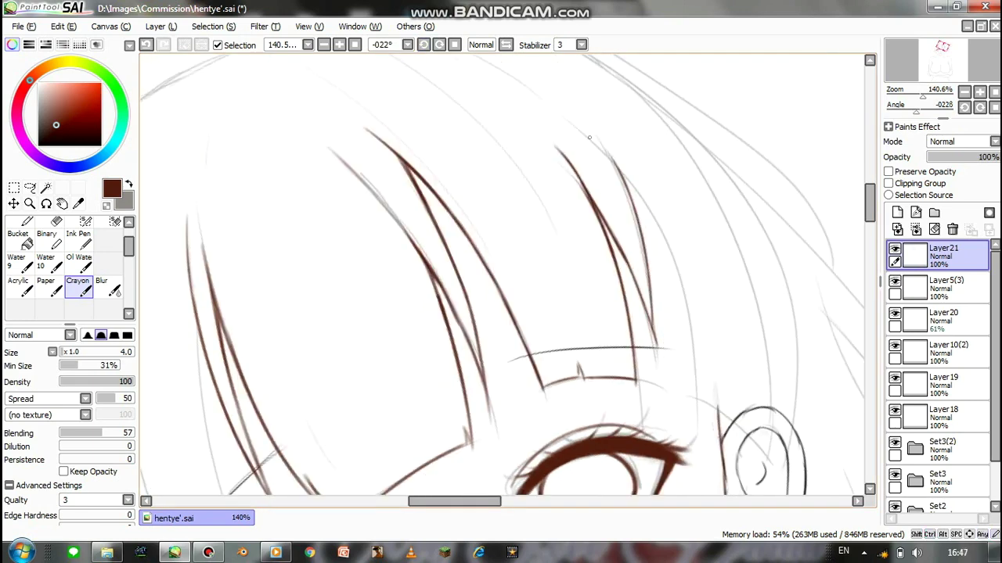
- Reset the canvas rotation and trace the next side strand from the fringe tip down towards the right ear
scroll(509, 58, "up", 2)
key("Home")
scroll(509, 58, "up", 3)
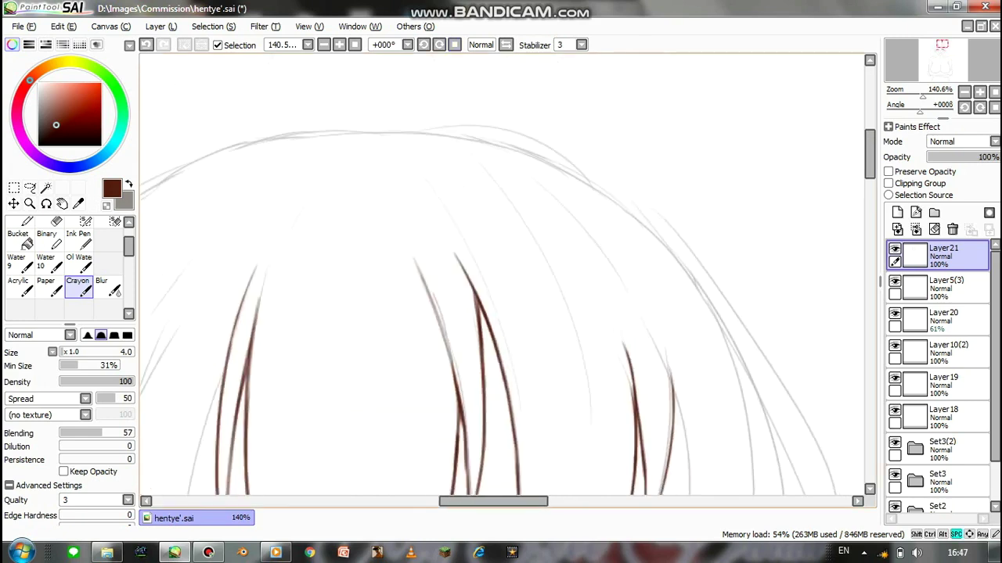
scroll(560, 195, "down", 3)
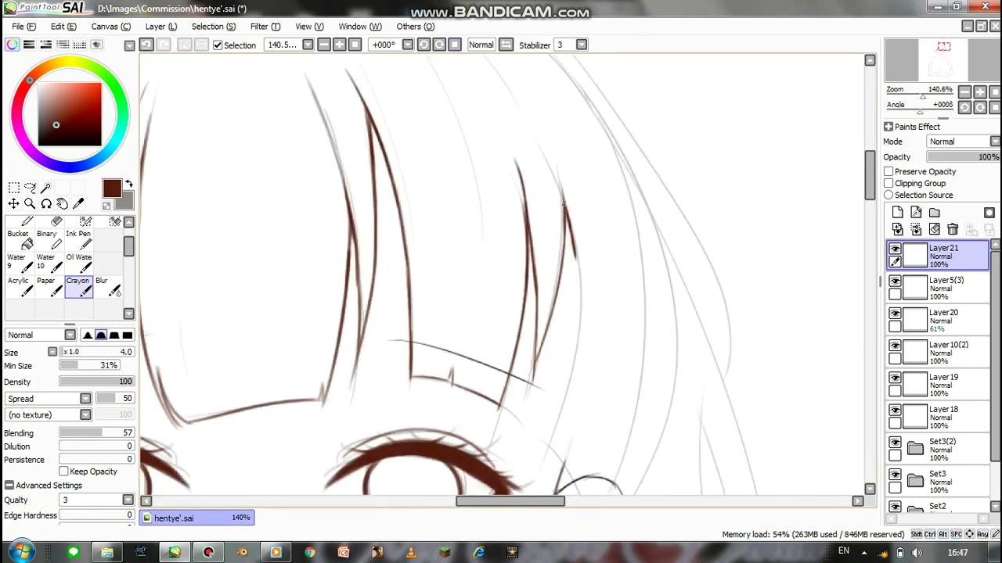
scroll(569, 220, "down", 2)
left_click_drag(578, 239, 575, 287)
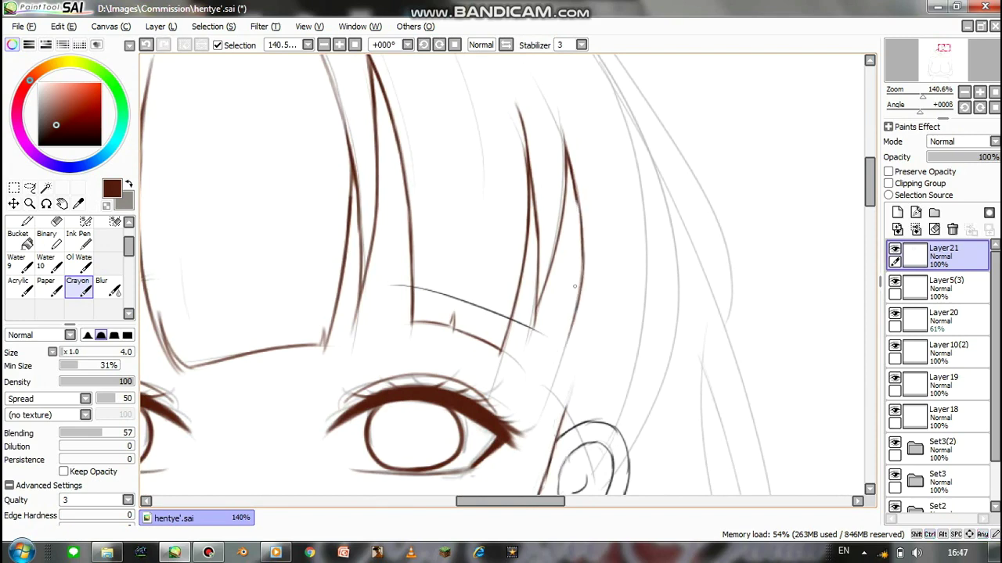
- Trace the short pointed hair edge that crosses the top of the right ear
scroll(575, 286, "down", 4)
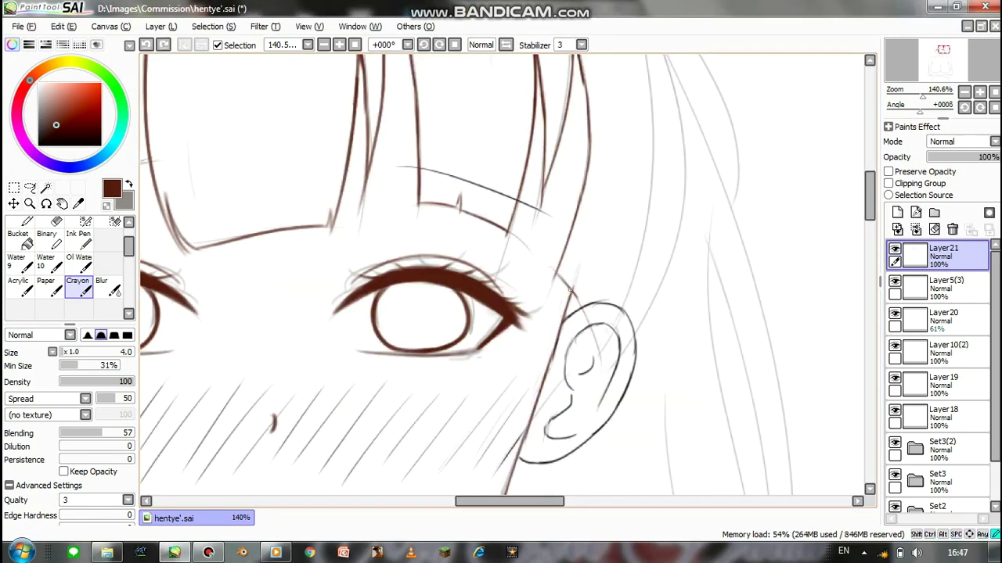
key("ctrl+minus")
key("ctrl+plus")
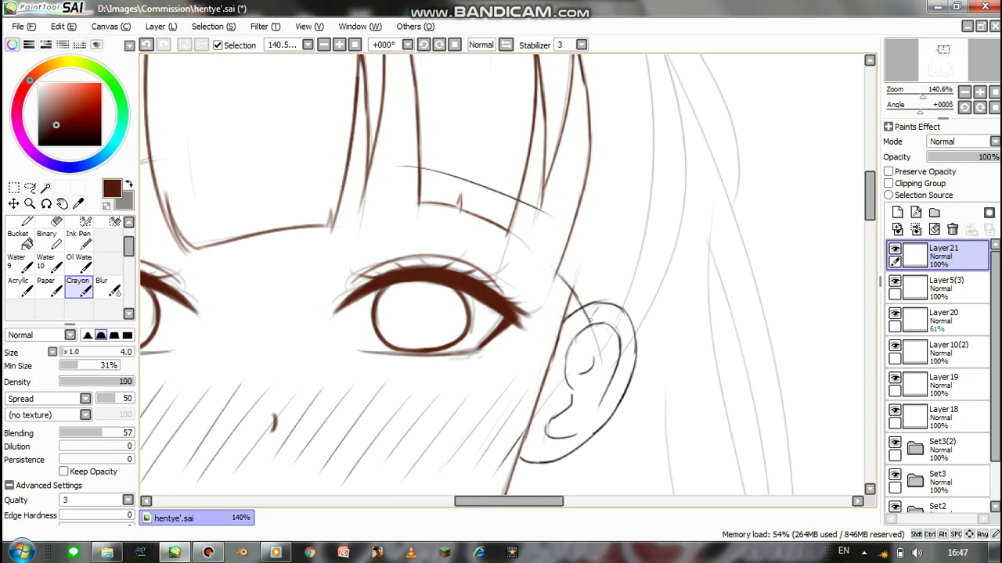
key("ctrl+z")
left_click_drag(593, 330, 608, 379)
- Trace the outer line of the right side hair from the ear up along the head's contour
left_click_drag(667, 231, 608, 374)
key("ctrl+z")
mouse_move(678, 180)
left_mouse_down()
mouse_move(619, 374)
mouse_move(541, 205)
left_mouse_up()
scroll(540, 174, "up", 3)
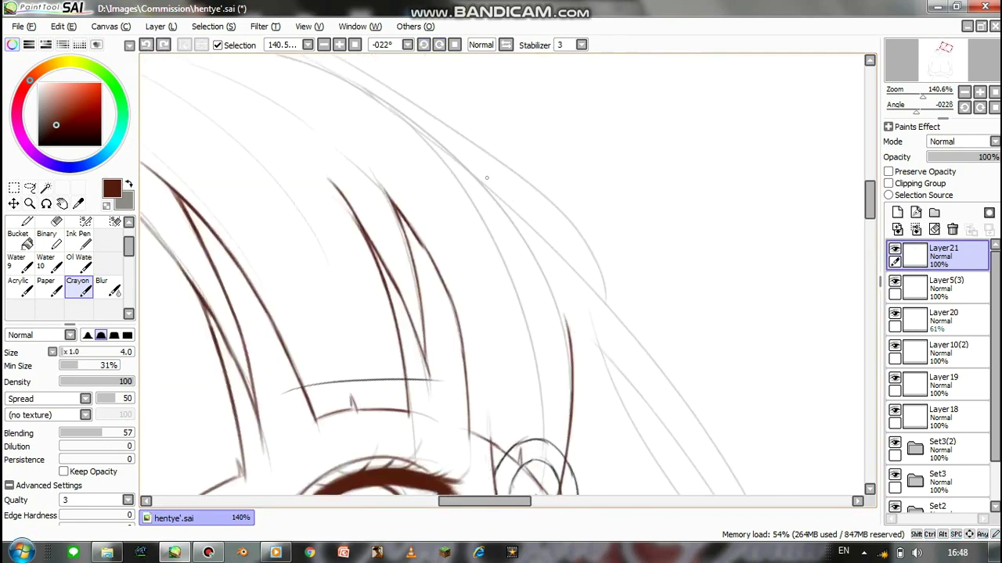
key("Home")
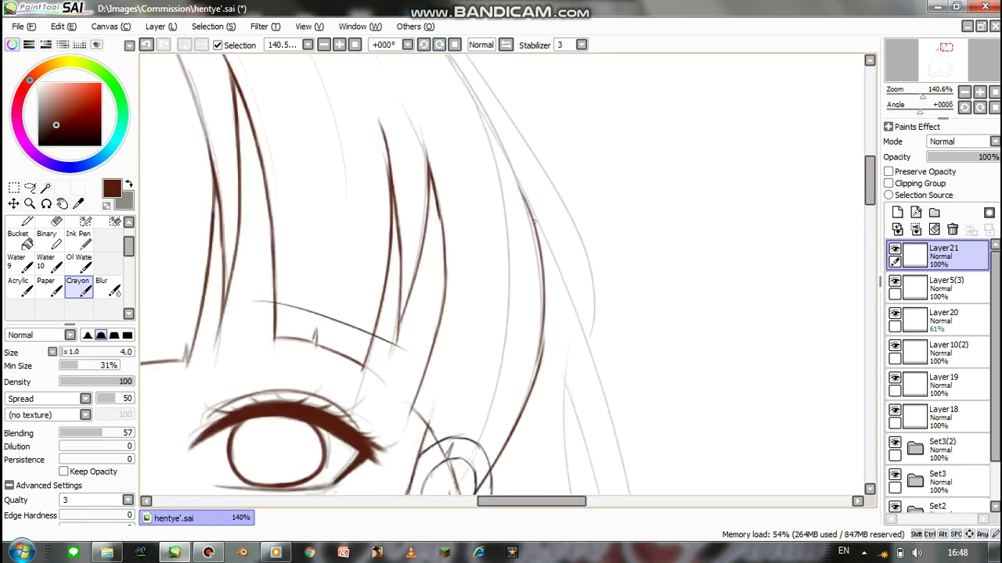
scroll(533, 223, "up", 3)
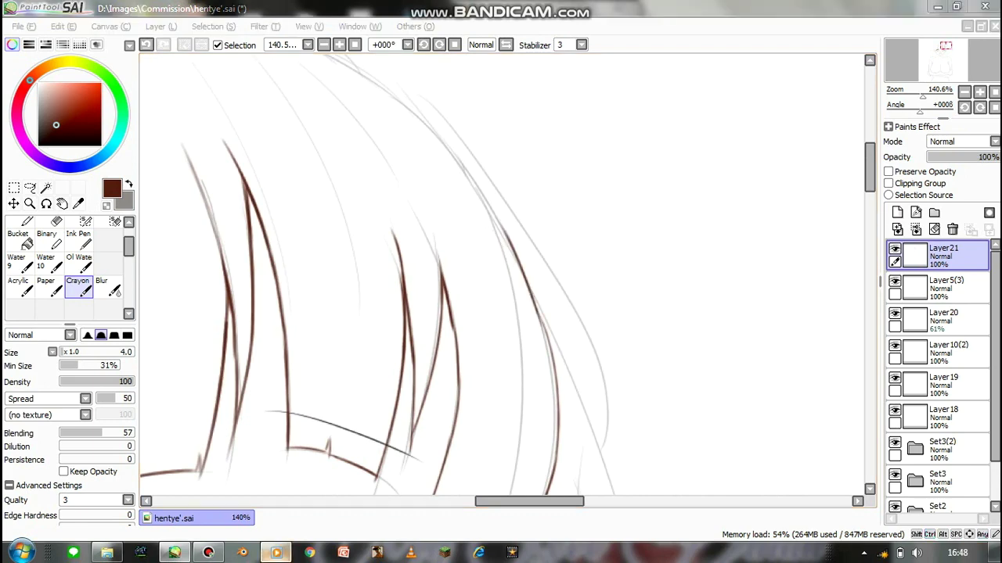
key("ctrl+z")
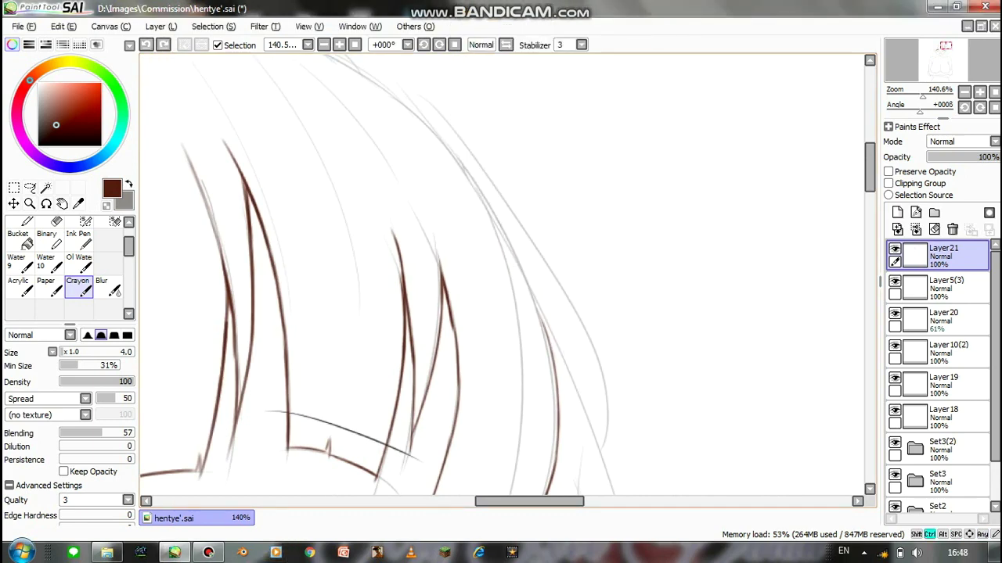
scroll(478, 252, "up", 3)
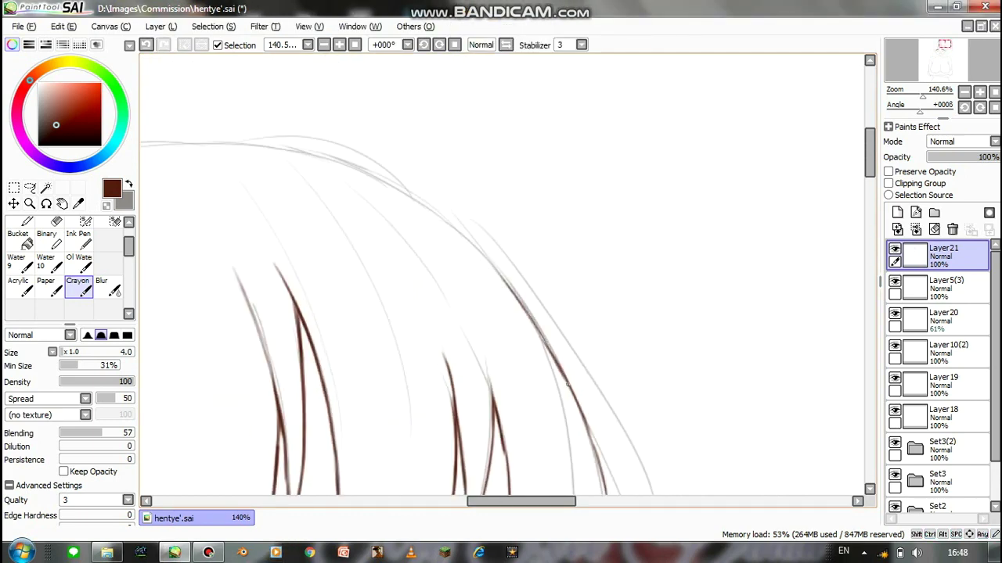
- Trace the inner line of the right side hair down to the top of the ear
scroll(568, 384, "down", 6)
scroll(525, 283, "up", 2)
left_click_drag(554, 192, 524, 349)
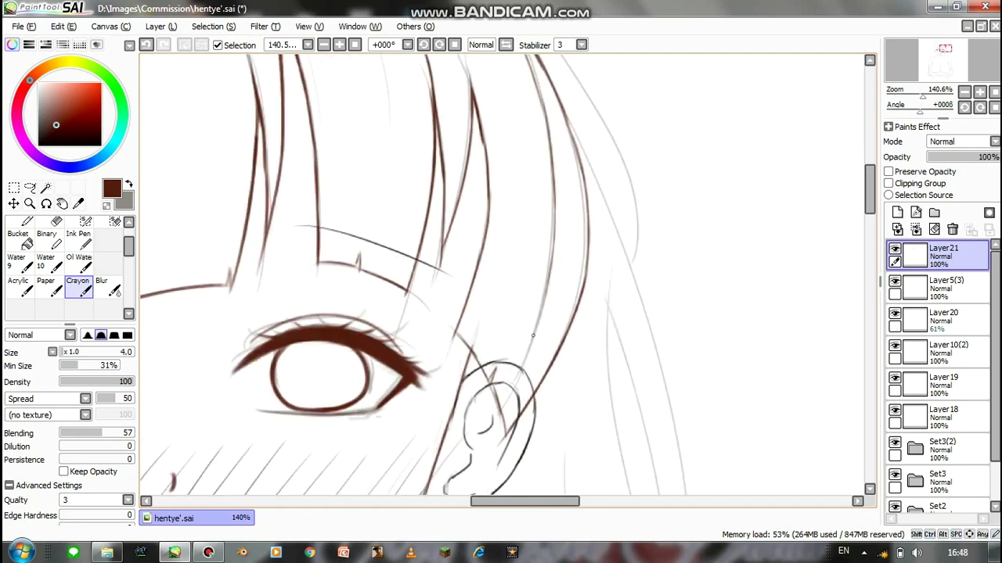
- Keep a hidden duplicate of the ear layer Layer10(2) and erase the top of the right ear under the hair
left_click(947, 345)
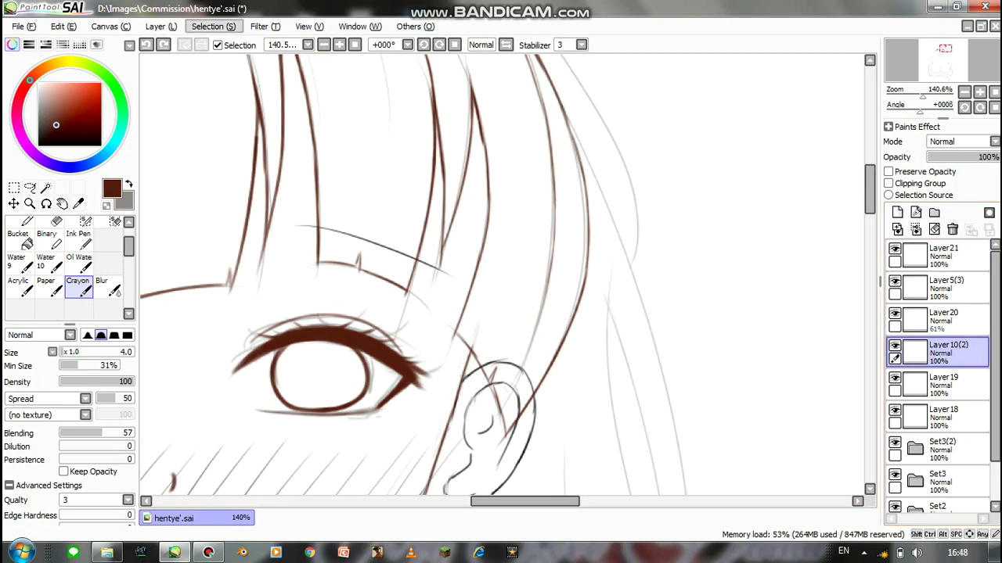
left_click(894, 345)
key("e")
left_click(946, 377)
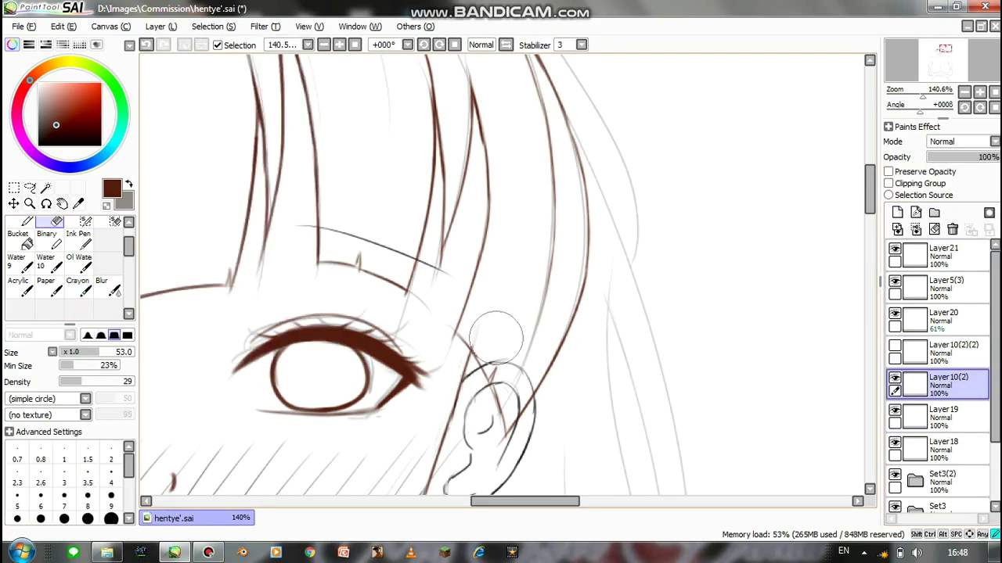
left_click_drag(511, 367, 500, 382)
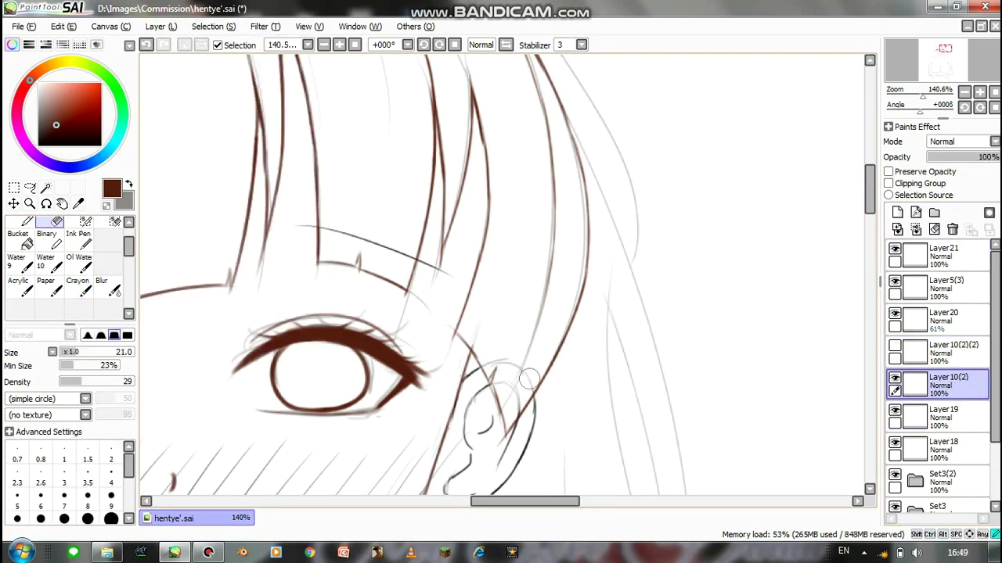
key("h")
scroll(501, 274, "down", 2)
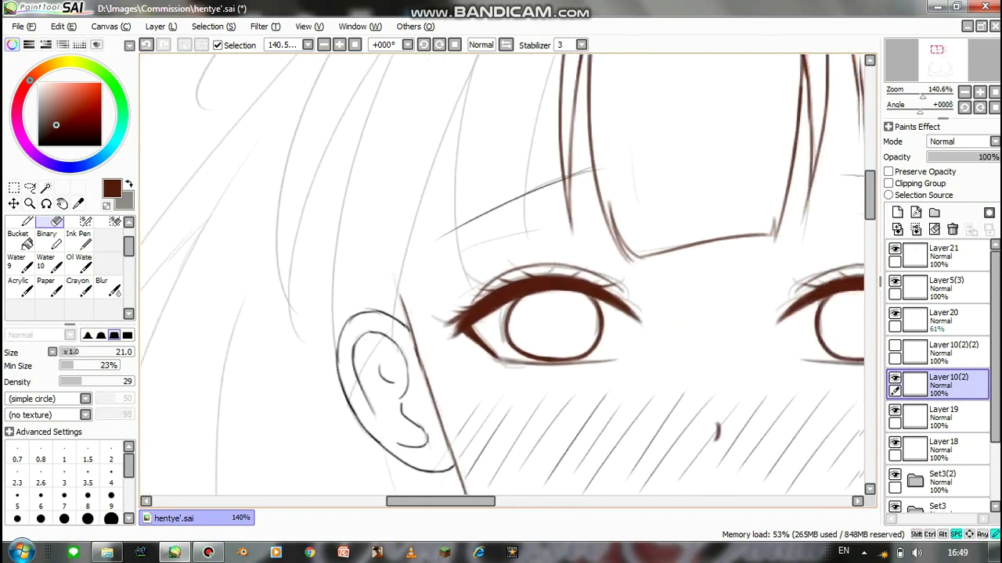
key("h")
- On Layer21, trace the crown line of the hair from the top of the head down to the right head contour with the Crayon
left_click(943, 255)
scroll(501, 274, "up", 5)
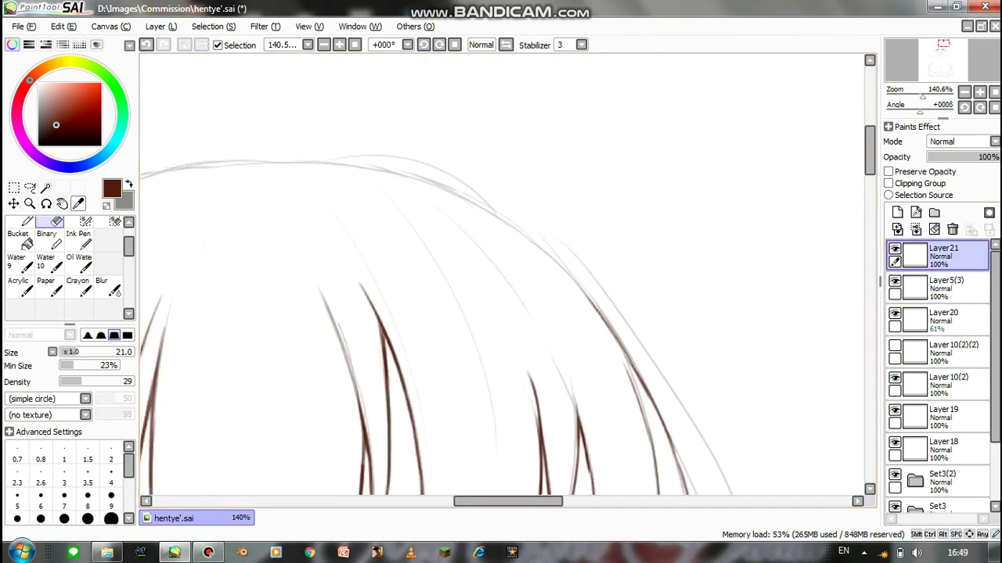
left_click(78, 286)
mouse_move(263, 163)
left_mouse_down()
mouse_move(307, 158)
mouse_move(402, 174)
left_mouse_up()
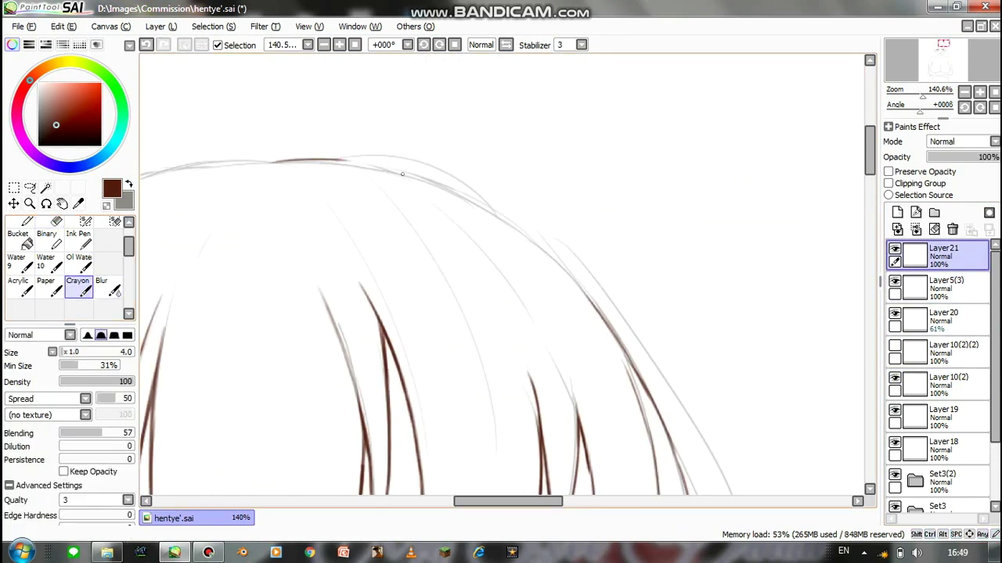
scroll(501, 274, "down", 3)
scroll(500, 274, "up", 1)
scroll(501, 274, "up", 3)
scroll(501, 273, "up", 3)
scroll(501, 274, "up", 3)
key("Delete")
mouse_move(376, 140)
left_mouse_down()
mouse_move(544, 143)
mouse_move(692, 184)
left_mouse_up()
key("ctrl+z")
key("ctrl+z")
key("ctrl+z")
left_click_drag(618, 157, 707, 206)
key("Delete")
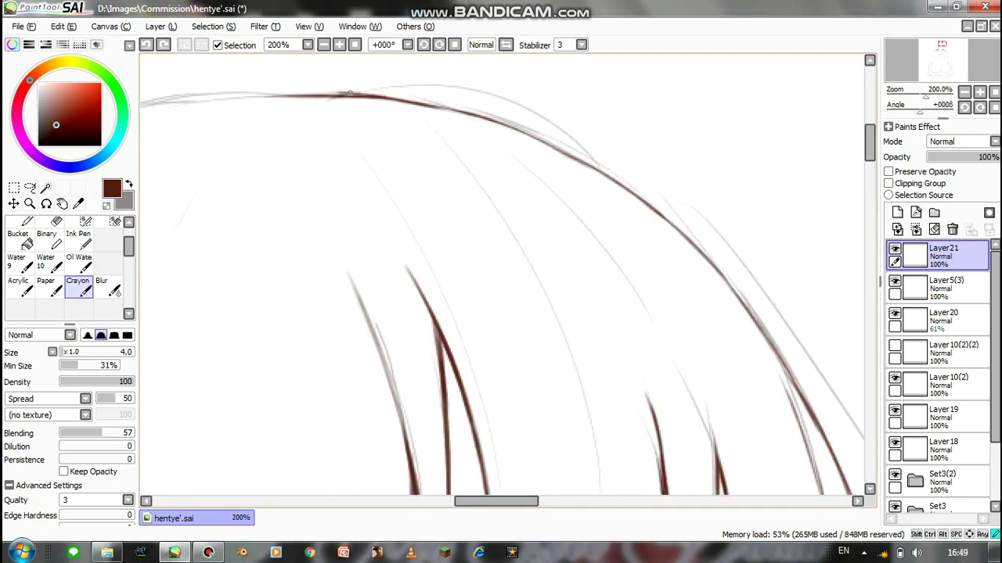
- Trace the small raised strand that arches above the right part of the crown line
mouse_move(350, 92)
left_mouse_down()
mouse_move(532, 110)
mouse_move(585, 151)
mouse_move(524, 118)
mouse_move(565, 137)
mouse_move(623, 206)
mouse_move(610, 178)
left_mouse_up()
key("ctrl+z")
key("ctrl+z")
key("ctrl+z")
left_click_drag(577, 141, 610, 181)
scroll(501, 273, "down", 3)
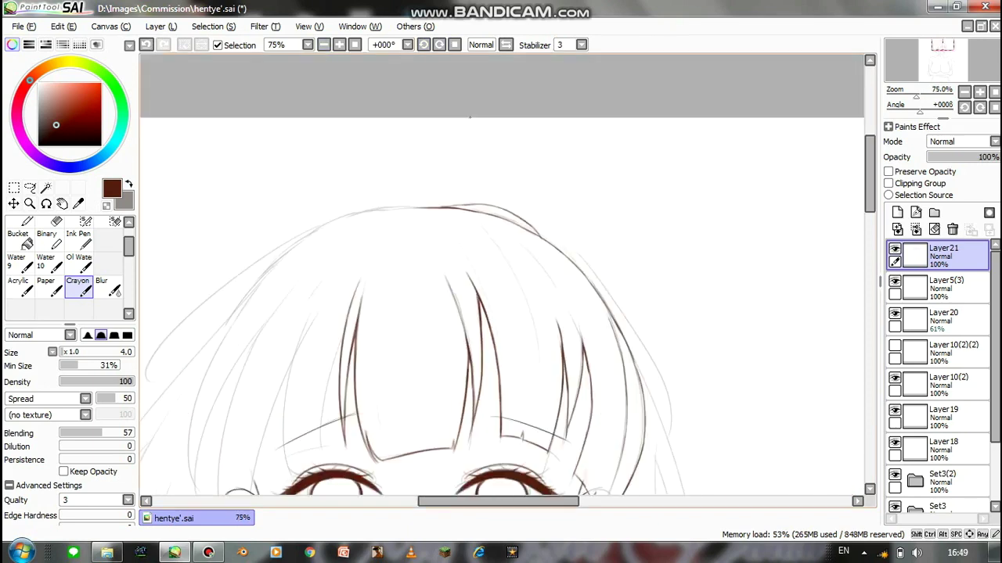
scroll(501, 274, "up", 1)
scroll(501, 274, "down", 3)
scroll(501, 274, "up", 2)
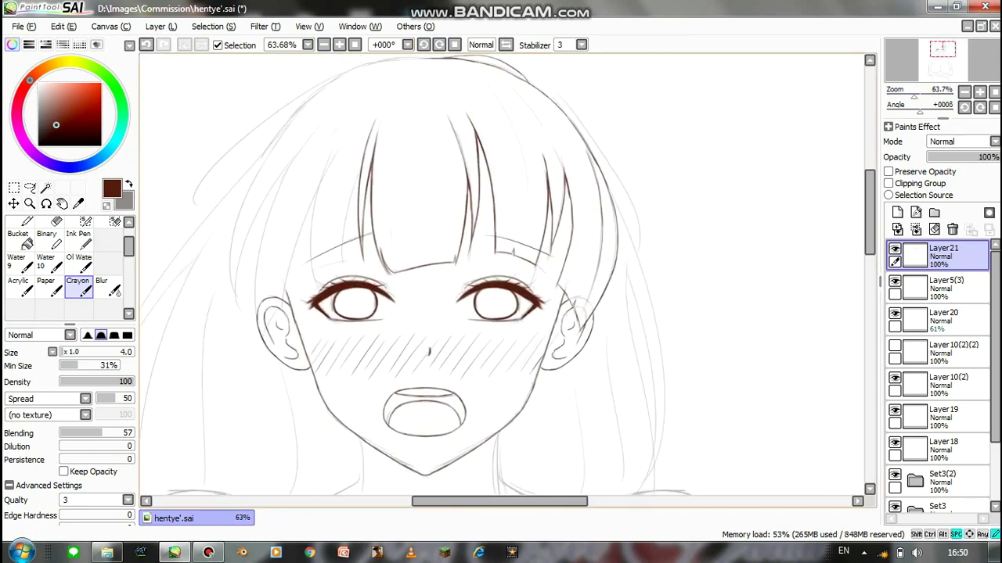
left_click(30, 188)
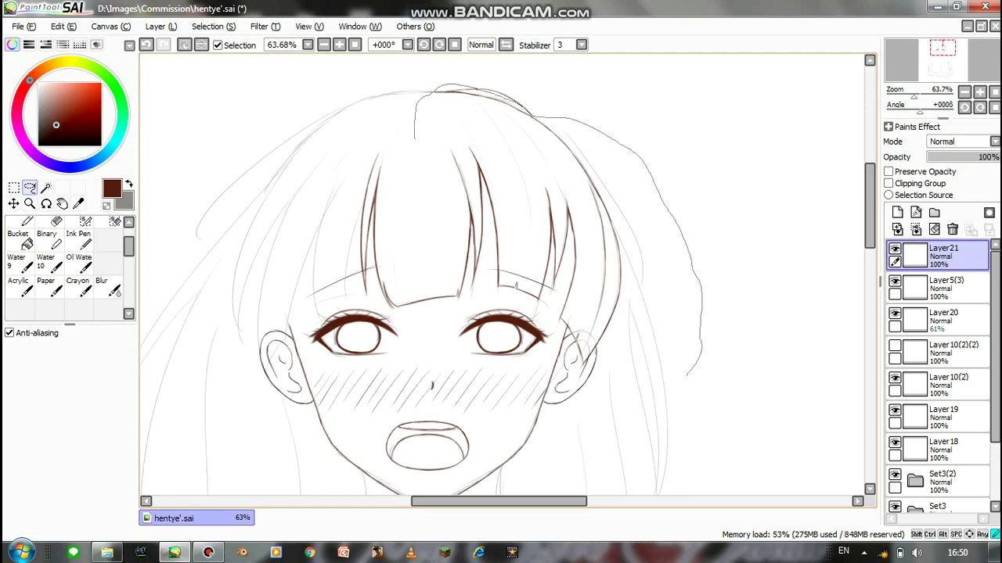
key("ctrl+d")
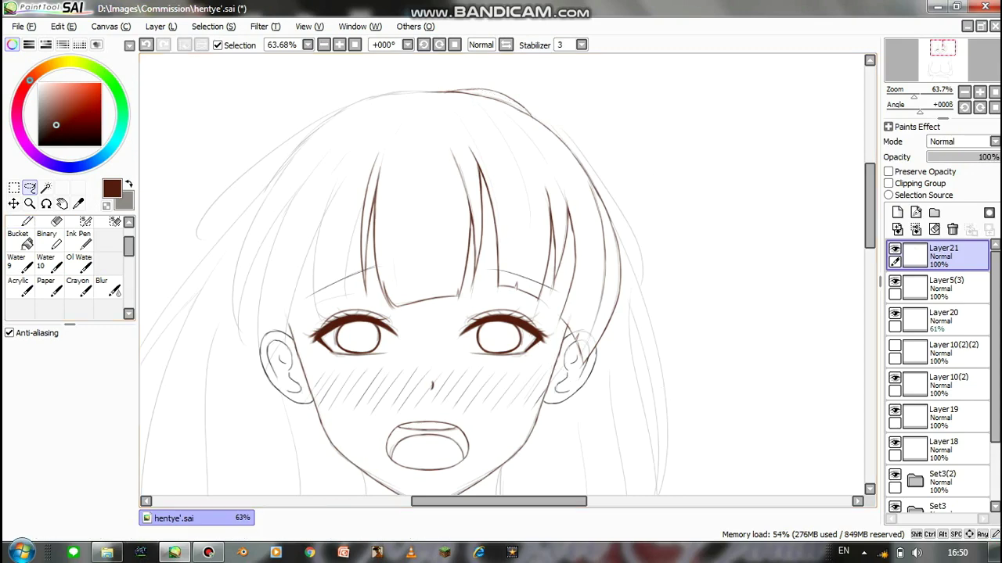
left_click(78, 288)
- Trace the outer line of the right back hair from the head contour down past the ear toward the shoulder
left_click_drag(547, 259, 449, 192)
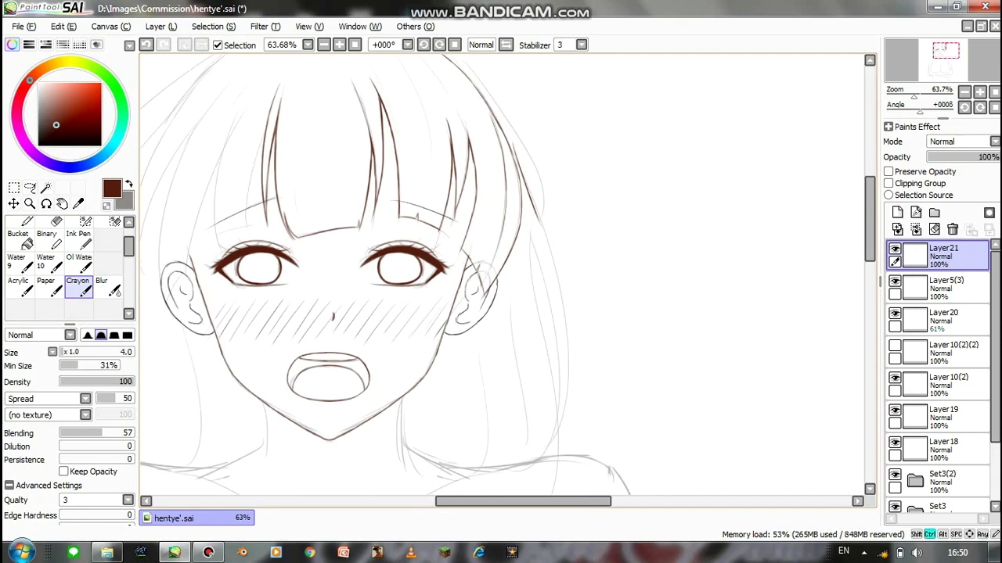
scroll(300, 153, "up", 5)
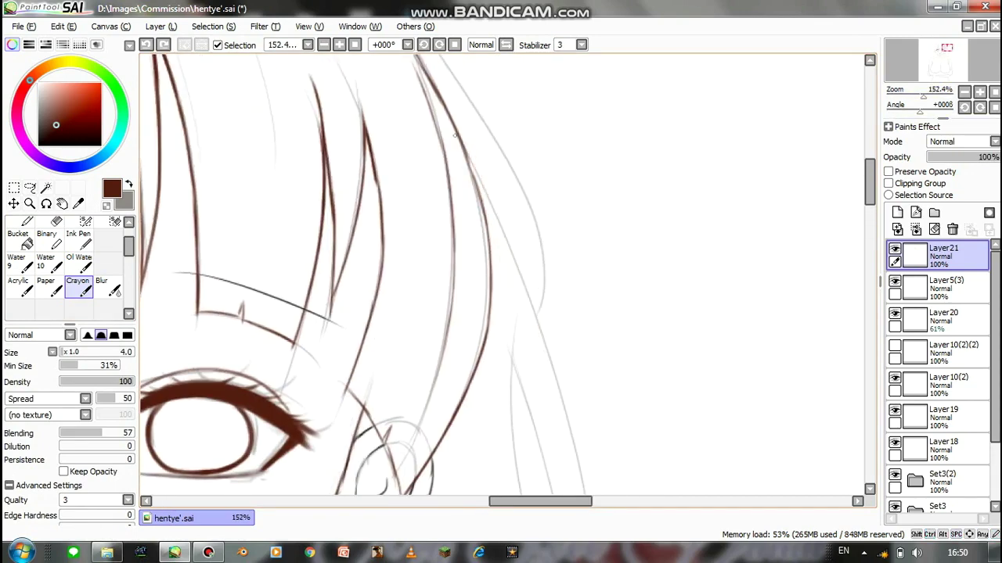
left_click_drag(525, 290, 498, 215)
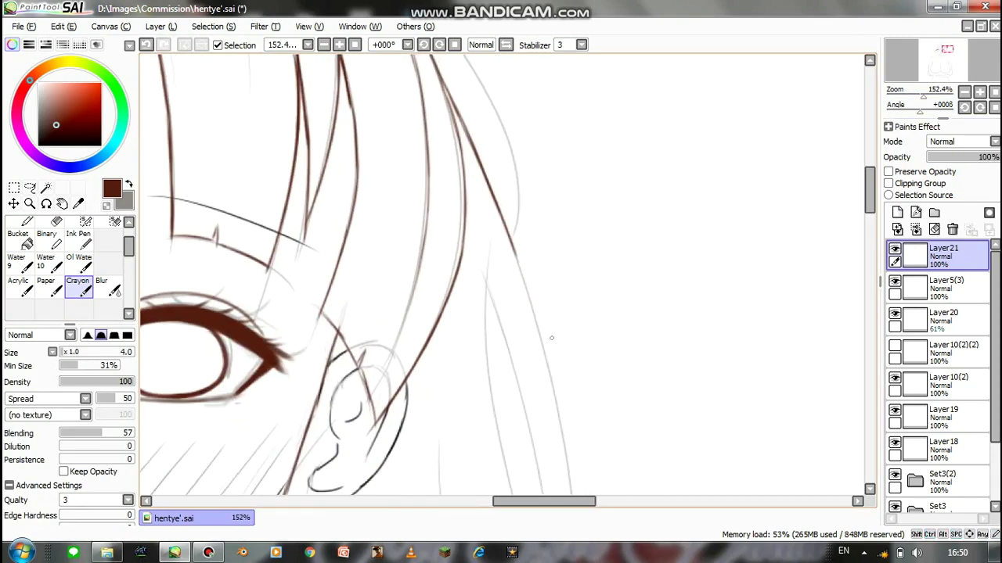
mouse_move(529, 306)
left_mouse_down()
mouse_move(515, 191)
mouse_move(540, 305)
mouse_move(537, 239)
left_mouse_up()
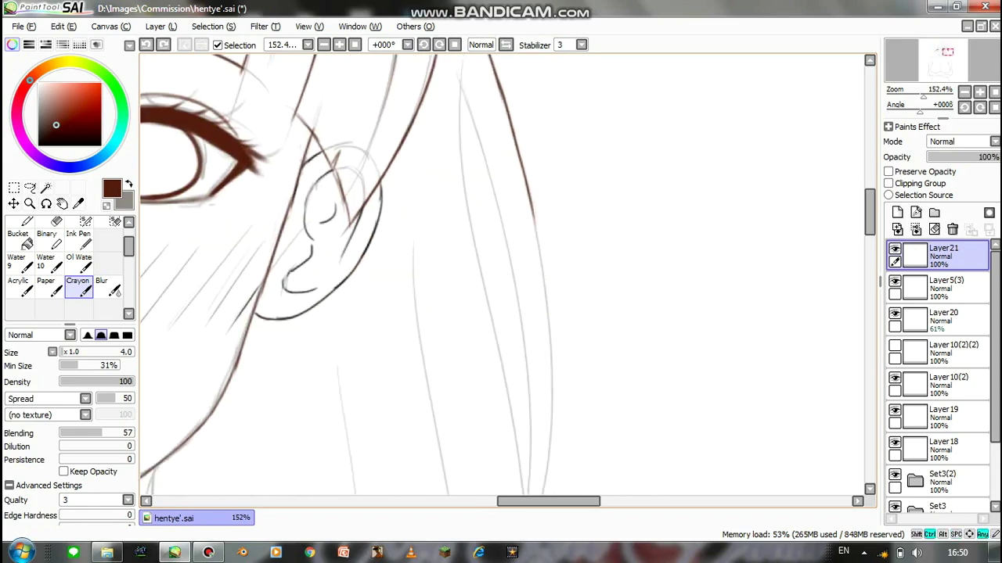
mouse_move(553, 321)
left_mouse_down()
mouse_move(542, 223)
mouse_move(542, 280)
mouse_move(549, 231)
mouse_move(549, 273)
mouse_move(526, 380)
left_mouse_up()
key("ctrl+z")
left_click_drag(535, 332, 568, 254)
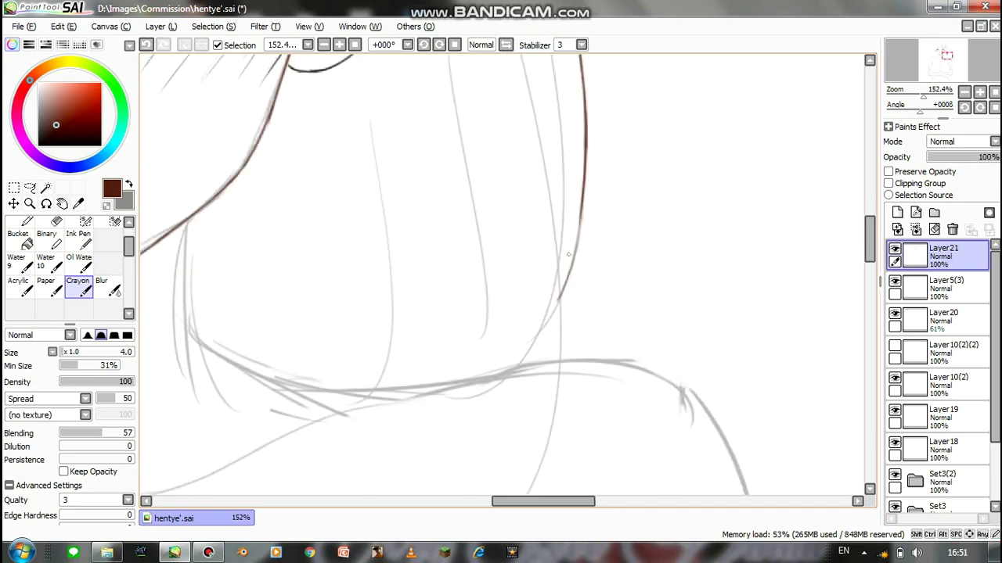
- Finish the lower end of the right back hair's outer line, curving it inward across the shoulder
key("ctrl+z")
left_click_drag(560, 296, 514, 360)
key("ctrl+z")
mouse_move(558, 302)
left_mouse_down()
mouse_move(487, 400)
mouse_move(470, 344)
left_mouse_up()
key("ctrl+z")
left_click_drag(565, 300, 561, 375)
key("ctrl+z")
left_click_drag(565, 301, 547, 387)
key("ctrl+z")
left_click_drag(565, 300, 553, 402)
key("Home")
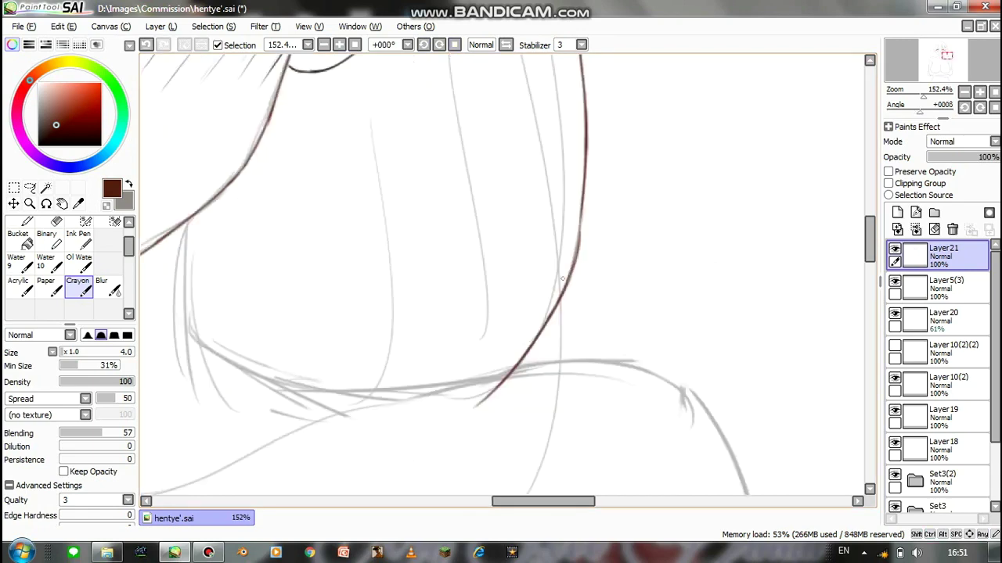
- Trace the inner line of the right back hair strand from its lower tip up to its split beside the ear
mouse_move(562, 186)
left_mouse_down()
mouse_move(559, 228)
mouse_move(544, 323)
left_mouse_up()
scroll(561, 209, "up", 5)
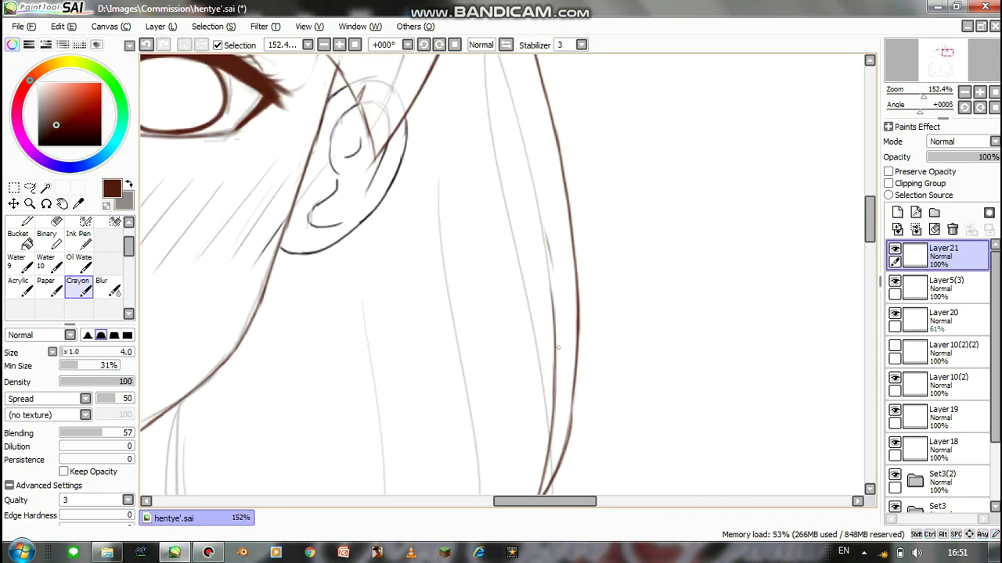
scroll(569, 229, "up", 3)
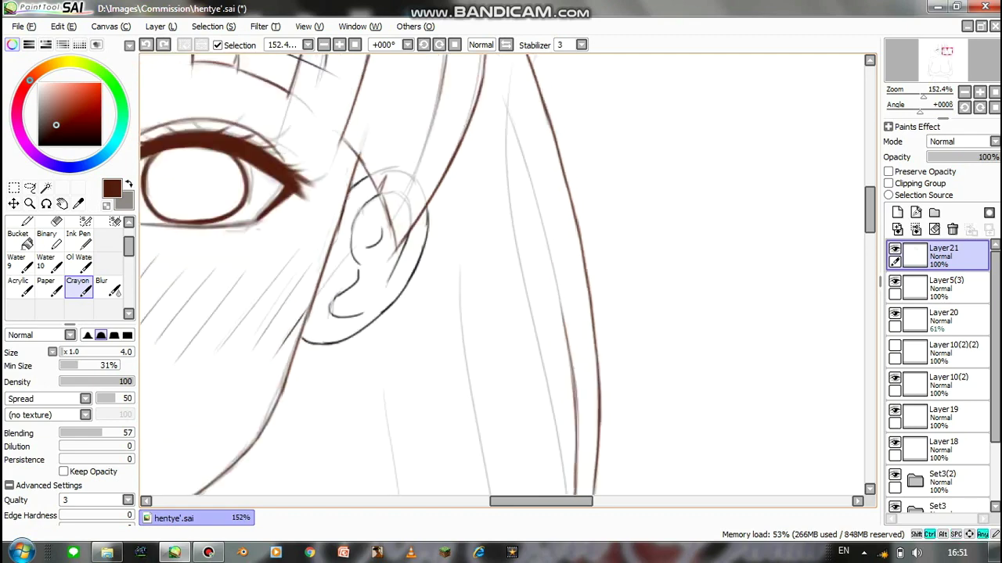
scroll(550, 288, "up", 3)
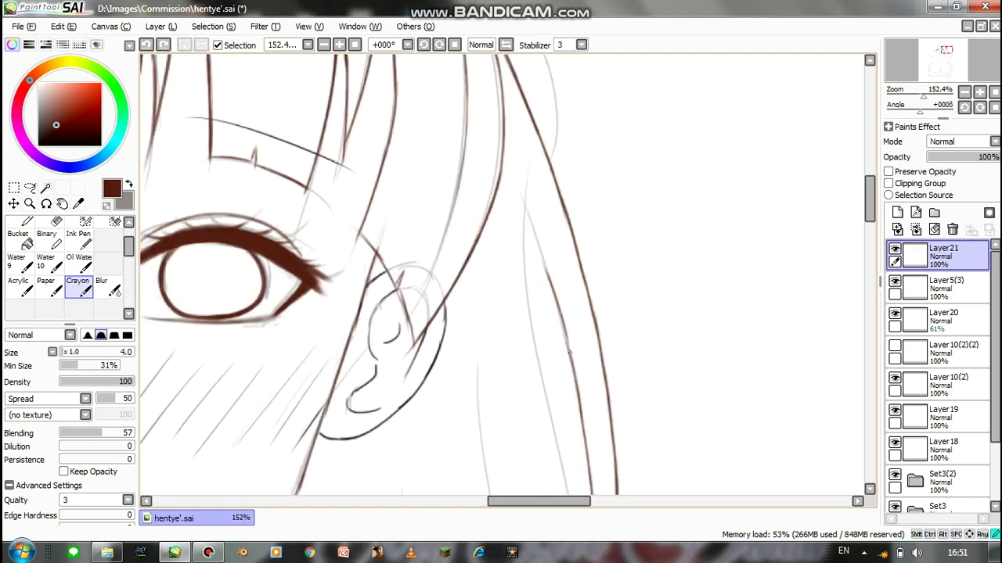
scroll(542, 268, "up", 3)
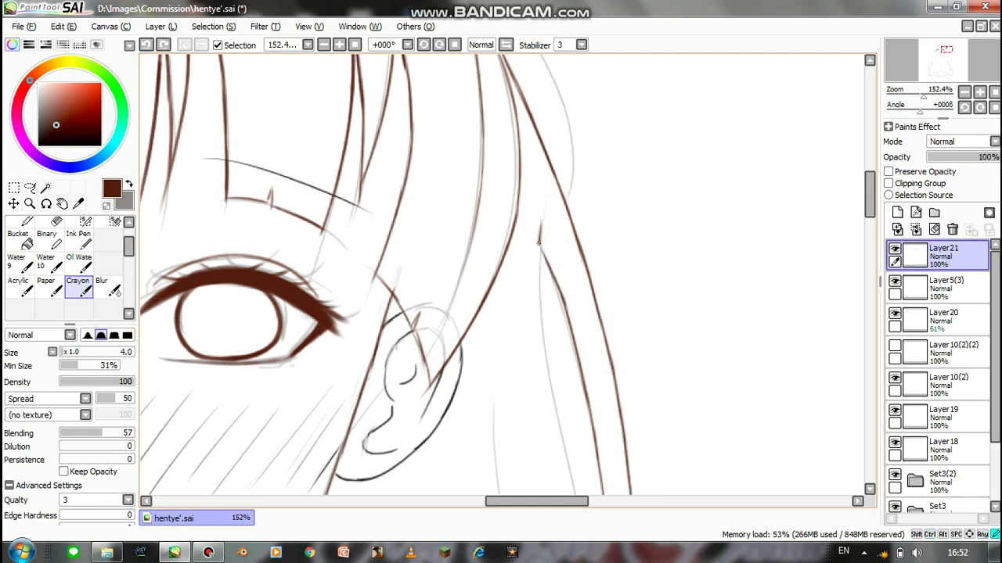
- Trace the short line that runs down from the split along the inside of the right back hair strand
scroll(553, 370, "down", 3)
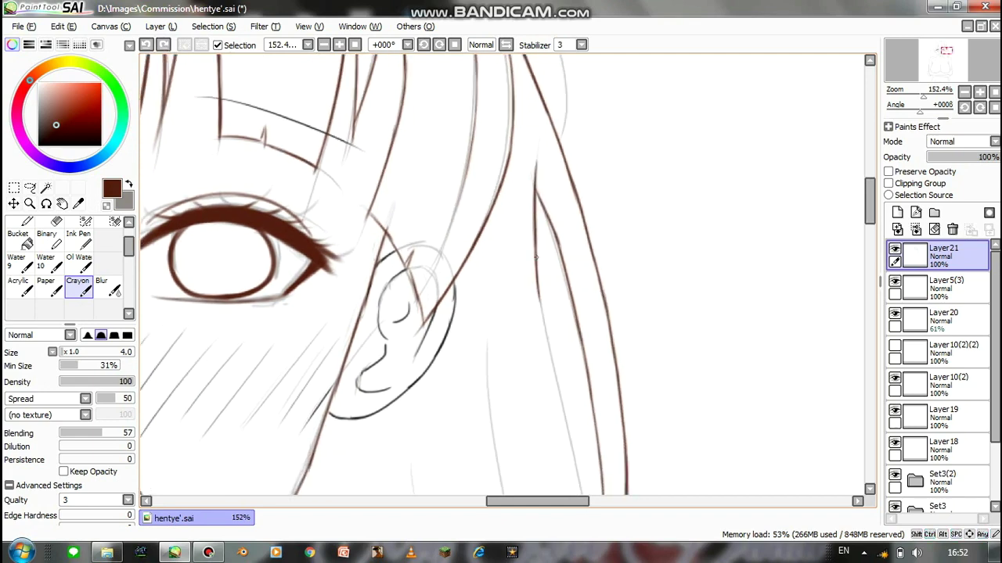
left_click_drag(553, 376, 534, 297)
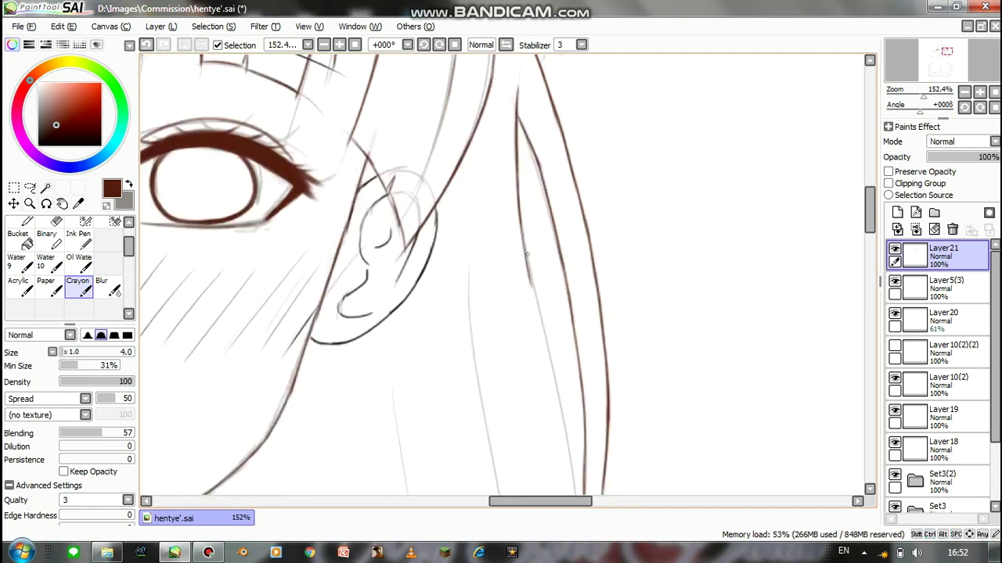
mouse_move(568, 437)
left_mouse_down()
mouse_move(546, 293)
mouse_move(565, 396)
mouse_move(550, 336)
left_mouse_up()
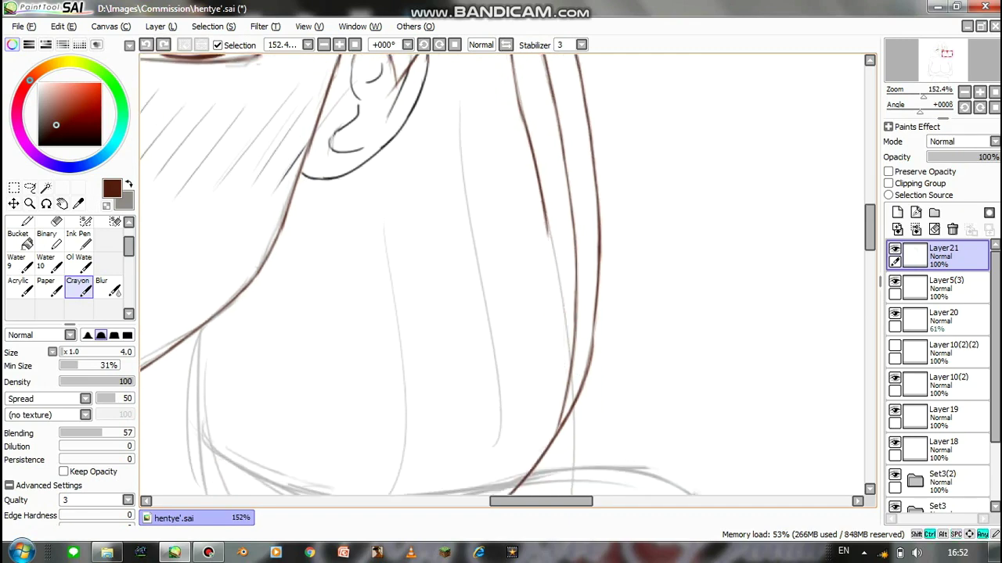
- Draw a long hair line from beside the right ear down through the back hair strand to the shoulder
scroll(557, 344, "down", 3)
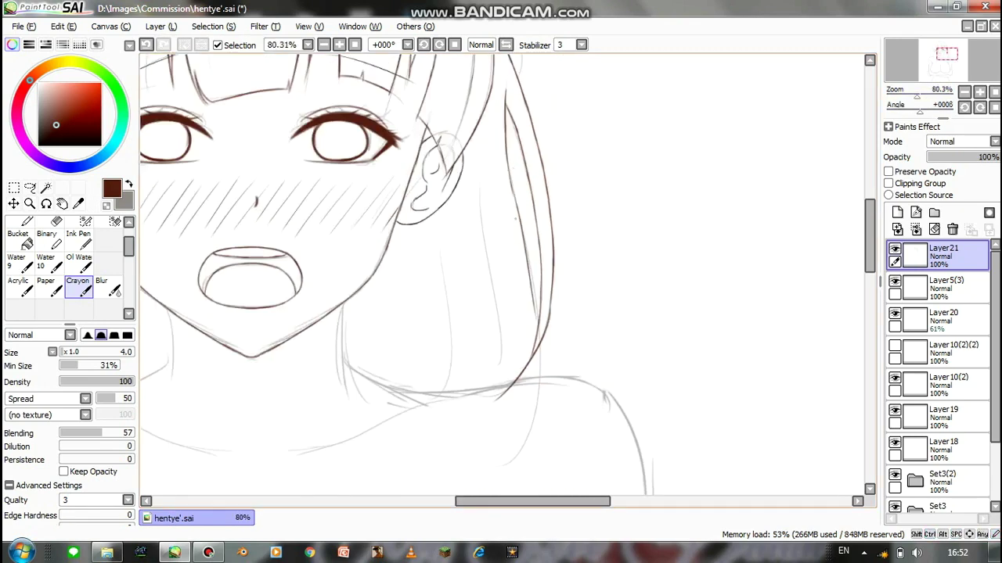
left_click_drag(512, 166, 541, 401)
key("ctrl+z")
key("ctrl+z")
left_click_drag(505, 142, 546, 396)
key("ctrl+z")
left_click_drag(505, 162, 541, 405)
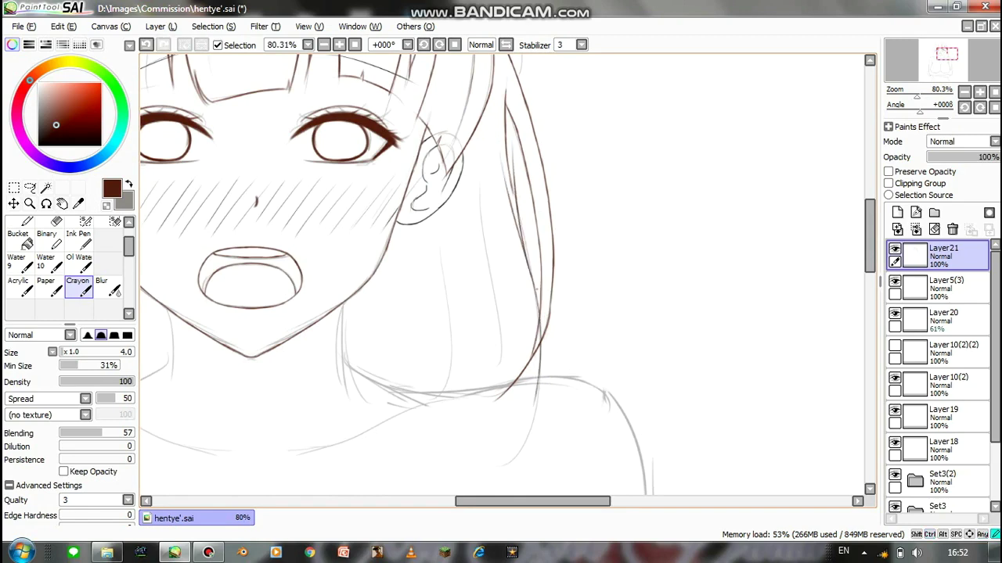
- Clean up the inner lines of the right back hair strand with the Eraser and redraw their lower part with the Crayon
left_click(56, 222)
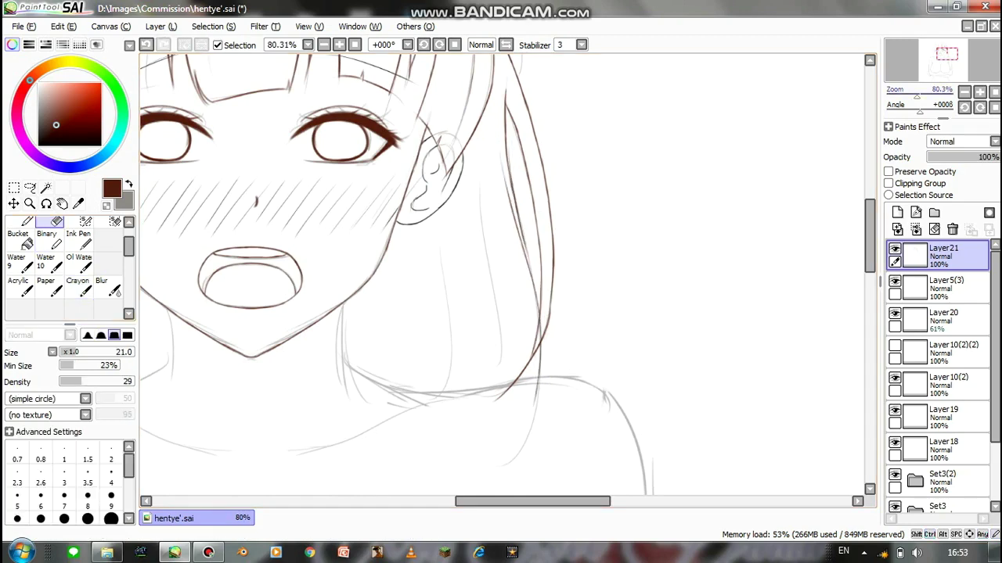
scroll(475, 196, "up", 3)
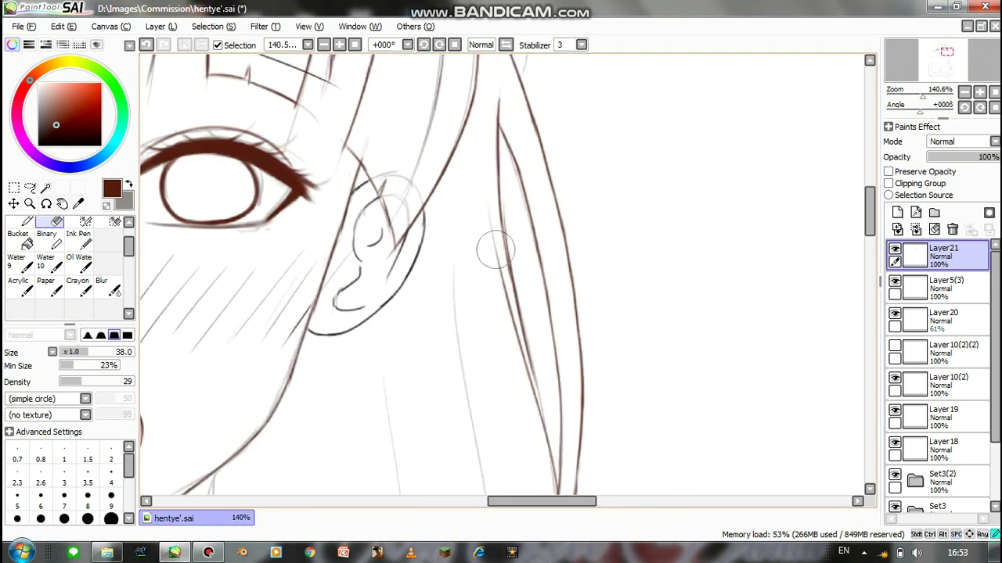
left_click(77, 285)
left_click_drag(533, 346, 551, 456)
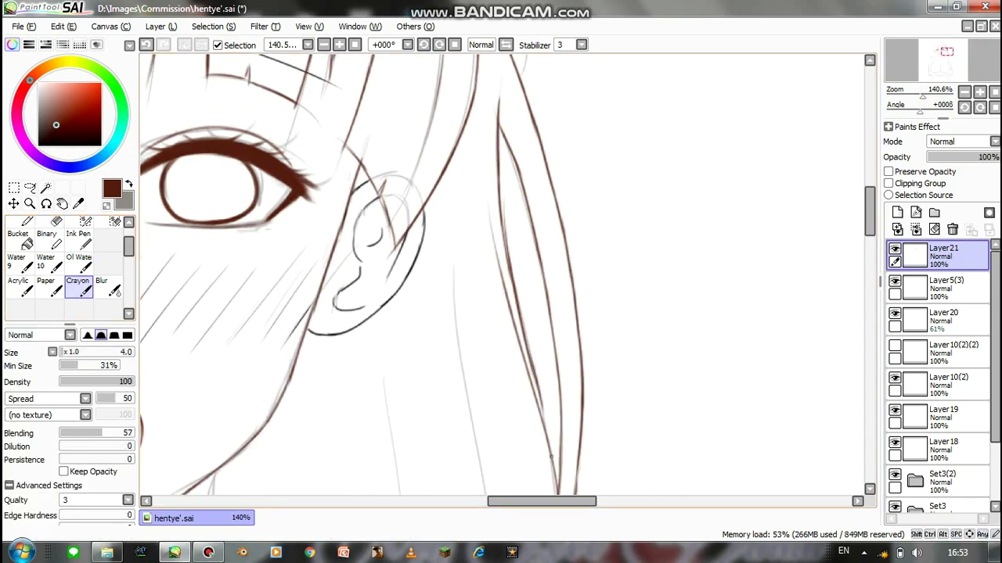
scroll(510, 223, "down", 3)
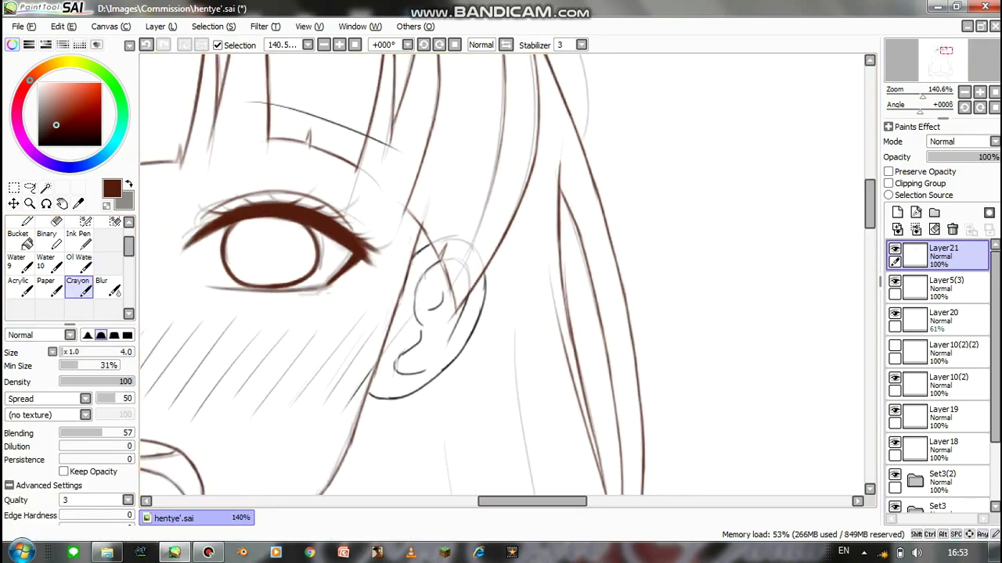
- Draw two long curved hair lines behind and below the right ear, reaching down to the shoulder
scroll(510, 223, "up", 1)
key("ctrl+z")
mouse_move(493, 136)
left_mouse_down()
mouse_move(518, 413)
mouse_move(524, 311)
mouse_move(534, 451)
left_mouse_up()
left_click_drag(437, 235, 429, 431)
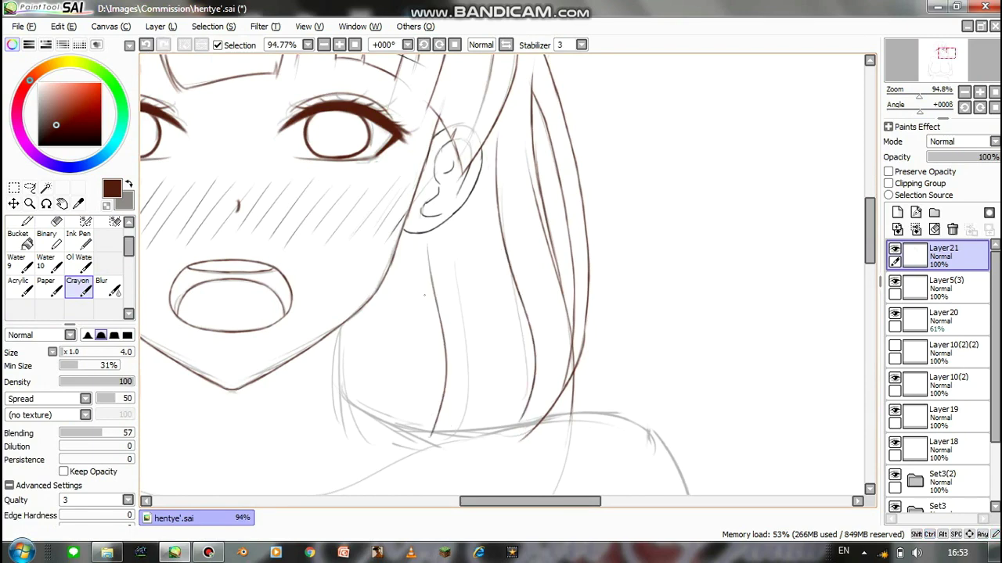
key("e")
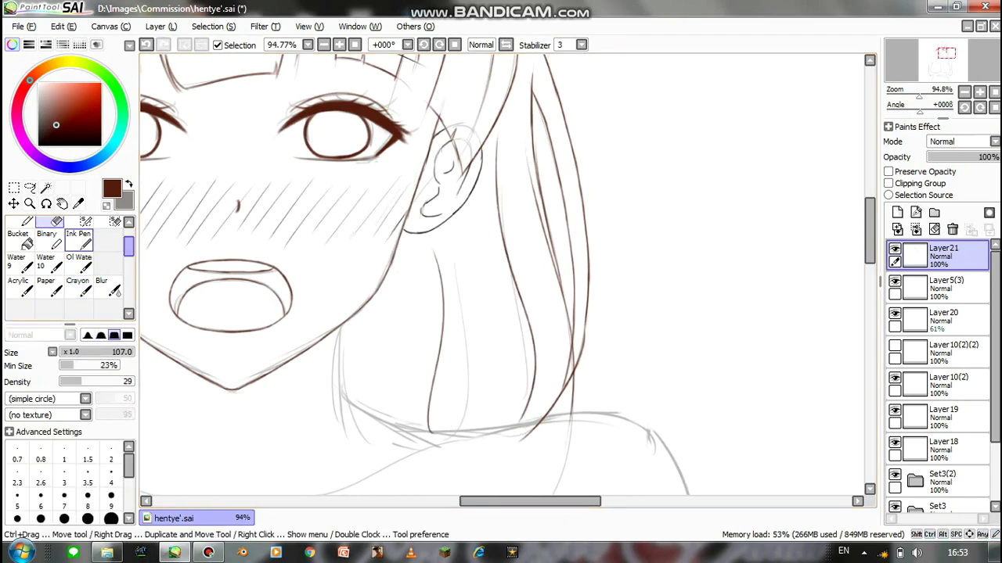
- Set the Crayon to size 6 and minimum size 0%, and trace the left fringe strand with its short pointed tips
left_click(77, 286)
key("bracketright")
key("bracketright")
left_click_drag(298, 234, 426, 448)
mouse_move(237, 164)
left_mouse_down()
mouse_move(425, 216)
mouse_move(423, 313)
left_mouse_up()
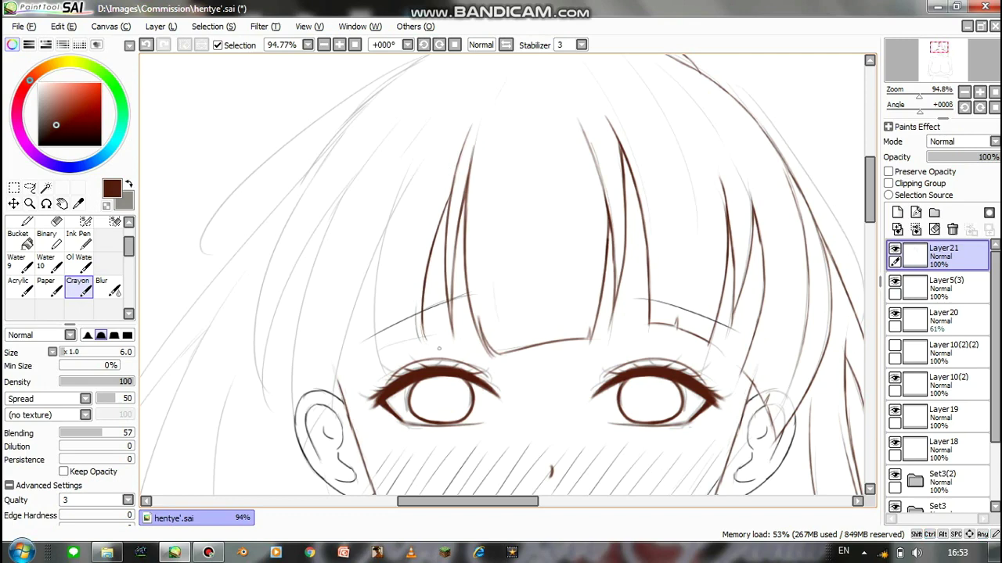
scroll(415, 321, "up", 3)
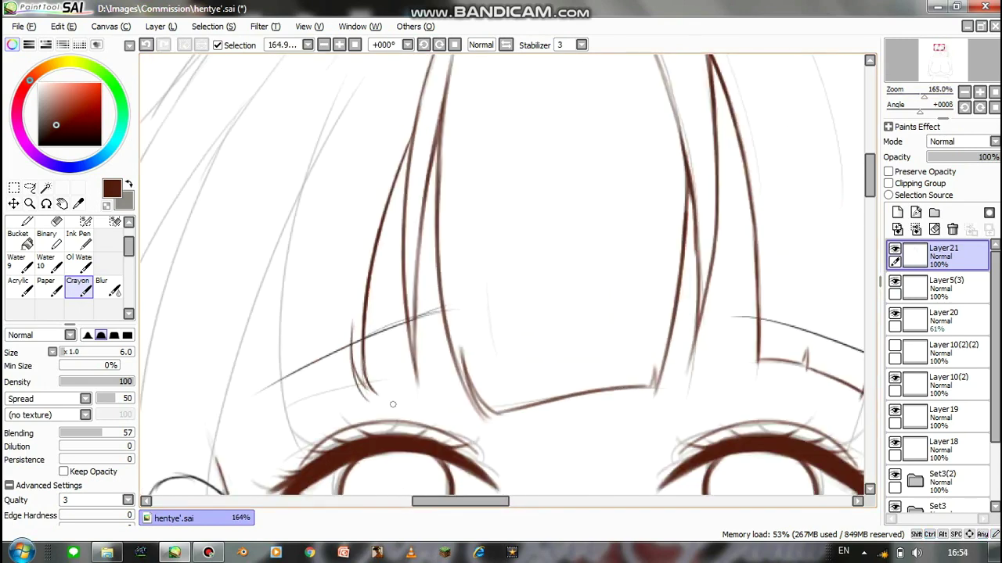
- Trace the outer edge of the left fringe lock and its lower edge above the left eye
mouse_move(307, 170)
left_mouse_down()
mouse_move(275, 357)
mouse_move(277, 411)
left_mouse_up()
key("ctrl+z")
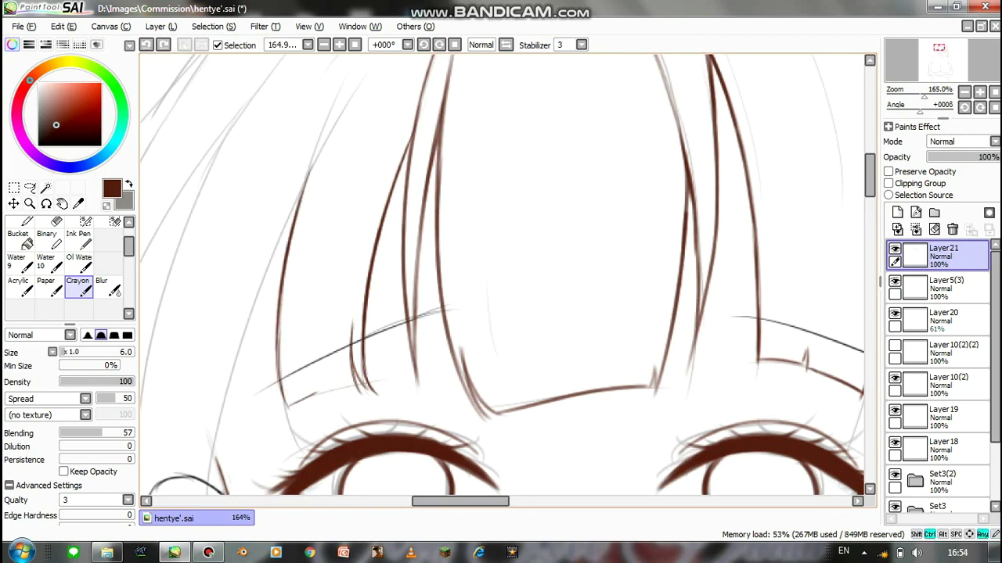
key("ctrl+z")
left_click_drag(289, 399, 354, 391)
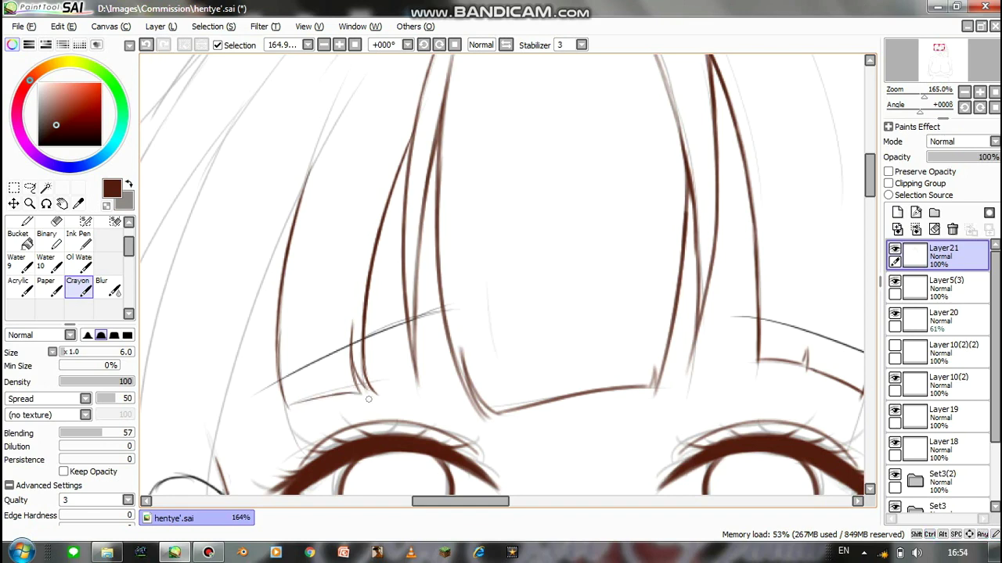
- Trace the upper part of the left side hair's inner line where it crosses the fringe lock
scroll(307, 409, "up", 3)
mouse_move(347, 186)
left_mouse_down()
mouse_move(266, 371)
mouse_move(302, 289)
left_mouse_up()
key("ctrl+z")
mouse_move(286, 322)
left_mouse_down()
mouse_move(321, 221)
mouse_move(266, 361)
left_mouse_up()
key("ctrl+z")
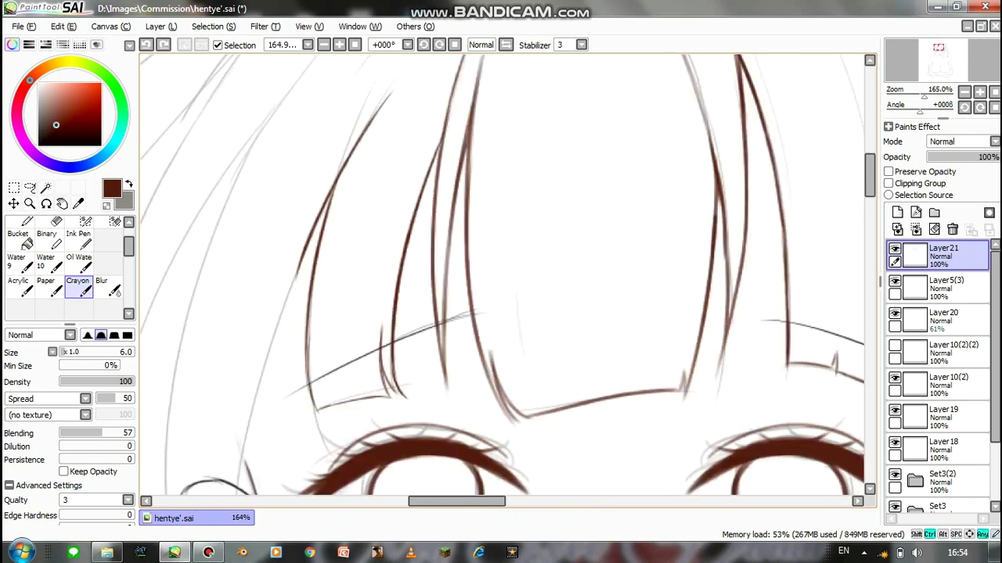
- Continue the left side hair's inner line down to the ear and draw the pointed hair tips over it
mouse_move(306, 253)
left_mouse_down()
mouse_move(331, 186)
mouse_move(265, 435)
left_mouse_up()
left_click_drag(265, 435, 286, 372)
key("ctrl+z")
left_click_drag(324, 200, 285, 368)
key("ctrl+z")
key("ctrl+z")
left_click_drag(325, 192, 286, 396)
mouse_move(313, 345)
left_mouse_down()
mouse_move(356, 262)
mouse_move(287, 364)
left_mouse_up()
key("ctrl+z")
key("ctrl+z")
left_click_drag(327, 286, 275, 391)
- Trace the outer line of the left side hair from the upper head down to its pointed tip over the ear
left_click_drag(274, 202, 258, 381)
left_click_drag(287, 290, 264, 402)
key("ctrl+z")
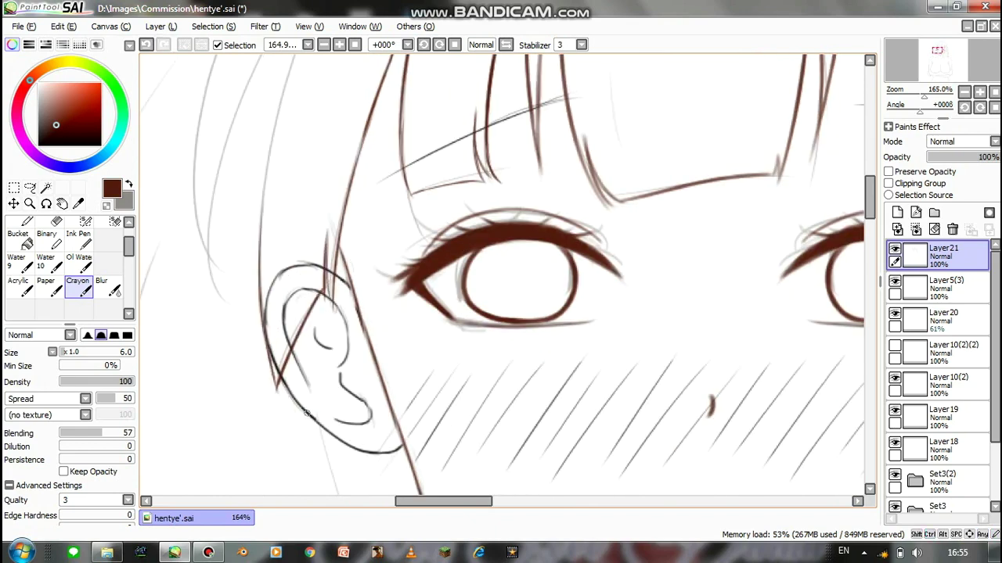
left_click_drag(286, 358, 302, 540)
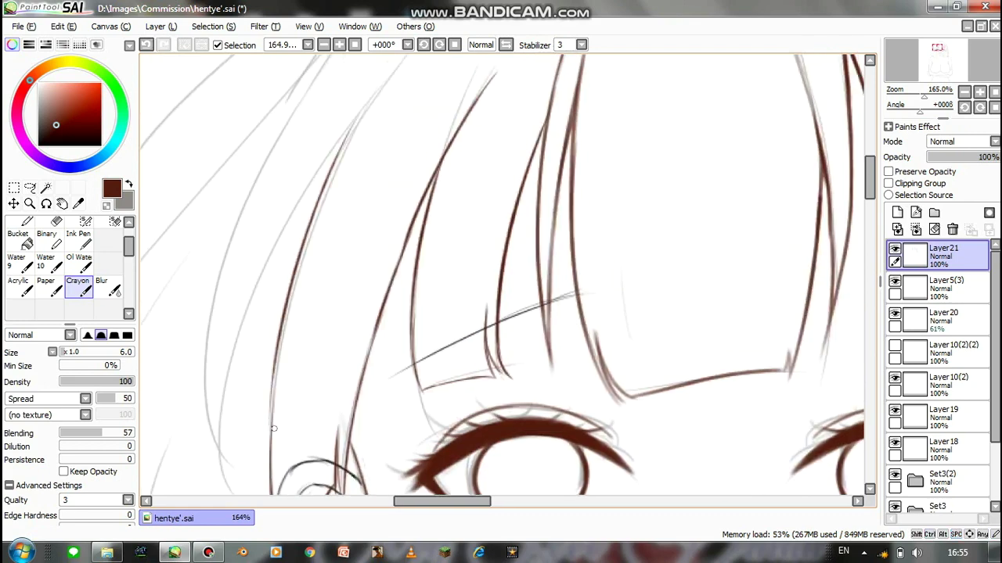
- Undo the last strokes on the left side hair's outer line and rework its upper part
key("ctrl+z")
left_click_drag(277, 344, 271, 452)
key("ctrl+z")
scroll(271, 439, "up", 2)
left_click_drag(360, 153, 330, 205)
- Lower the opacity of the Set2 sketch folder to 12% and return to Layer21
scroll(940, 352, "up", 3)
left_click(894, 313)
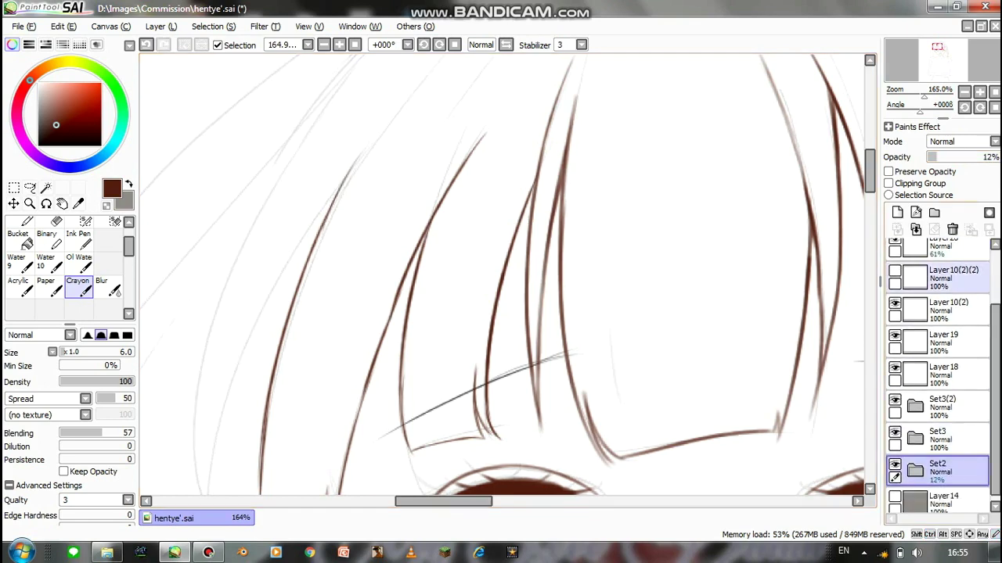
scroll(939, 352, "down", 3)
- Draw a short strand branching off the left side hair's outer line and trim its lower tip with the eraser
left_click_drag(358, 159, 316, 227)
left_click_drag(367, 140, 276, 297)
left_click_drag(282, 256, 369, 170)
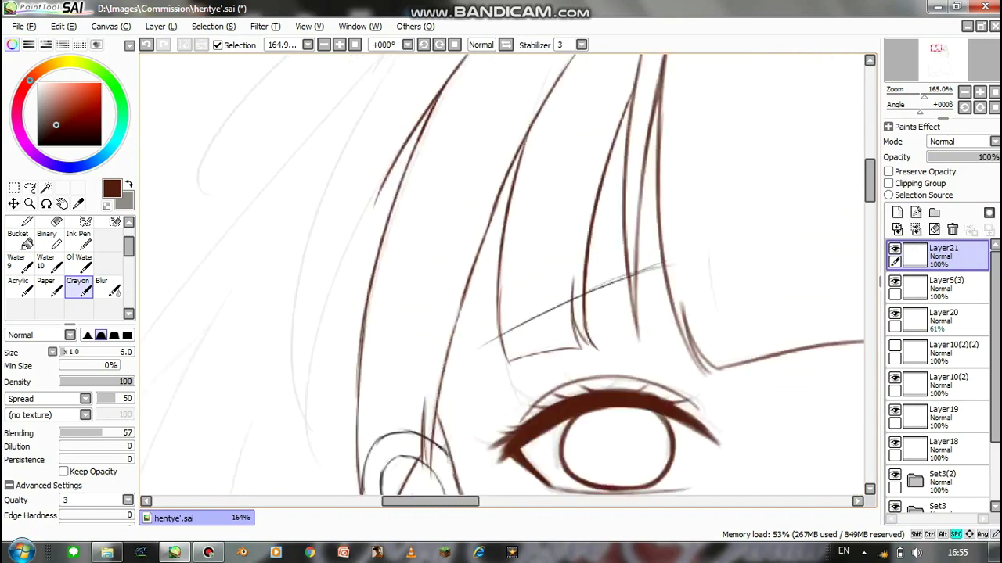
key("e")
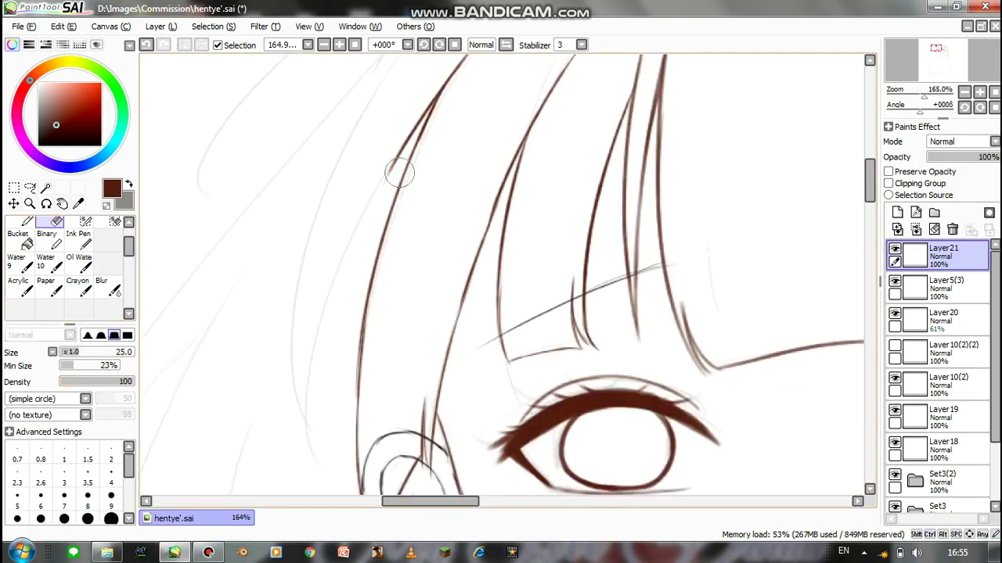
key("e")
- Trace the additional long strand lines outside the left side hair, running down to a point beside the ear
left_click_drag(422, 119, 360, 239)
left_click_drag(407, 138, 324, 304)
mouse_move(421, 116)
left_mouse_down()
mouse_move(325, 300)
mouse_move(315, 432)
left_mouse_up()
left_click_drag(366, 103, 300, 473)
mouse_move(366, 125)
left_mouse_down()
mouse_move(355, 219)
mouse_move(368, 297)
left_mouse_up()
key("ctrl+z")
- Trace the left head outline from the upper left of the crown down to the side hair
mouse_move(485, 86)
left_mouse_down()
mouse_move(344, 266)
mouse_move(325, 309)
mouse_move(388, 191)
left_mouse_up()
key("ctrl+z")
key("ctrl+z")
left_click_drag(488, 112, 274, 352)
key("ctrl+z")
left_click_drag(465, 135, 282, 326)
key("ctrl+z")
left_click_drag(515, 124, 288, 316)
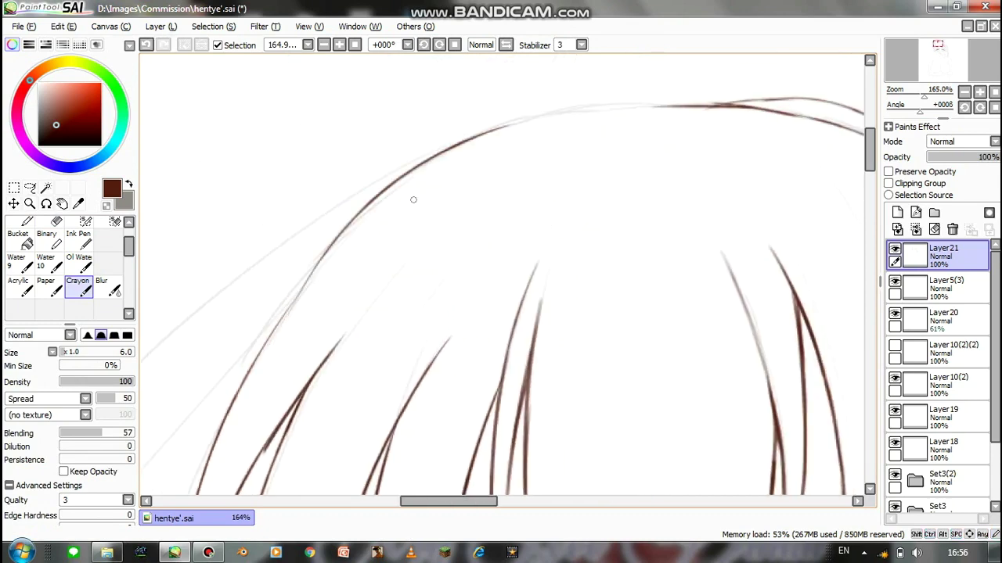
- Connect the left head outline to the existing crown line across the top of the head
left_click_drag(670, 105, 457, 151)
key("ctrl+z")
left_click_drag(696, 102, 490, 131)
key("ctrl+z")
left_click_drag(701, 103, 535, 119)
mouse_move(480, 142)
left_mouse_down()
mouse_move(607, 117)
mouse_move(522, 121)
left_mouse_up()
- Refine the left head outline and clean up stray strand ends beside it with the eraser reduced to size 10
left_click_drag(491, 171, 432, 258)
scroll(516, 172, "down", 5)
scroll(522, 183, "up", 3)
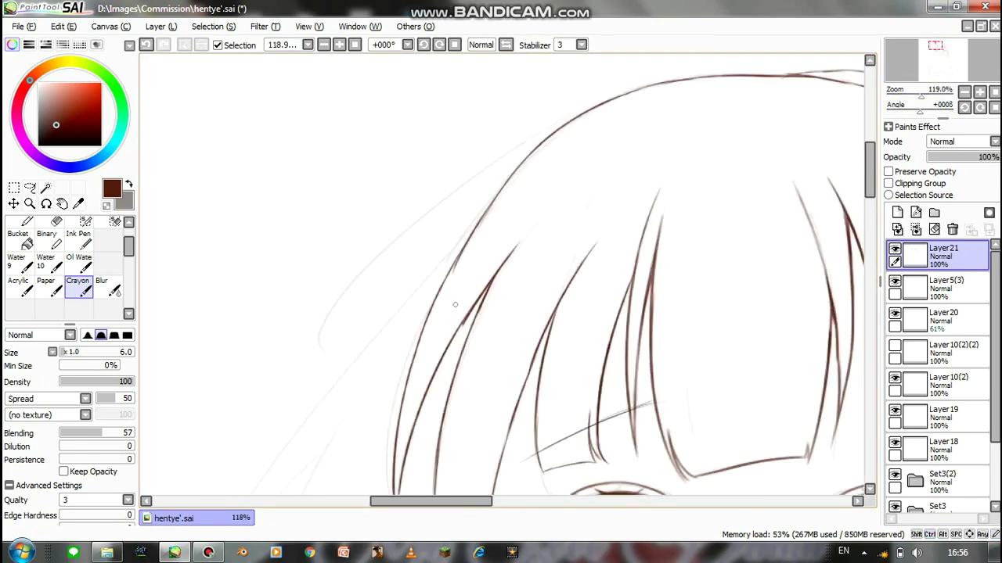
left_click_drag(504, 181, 459, 258)
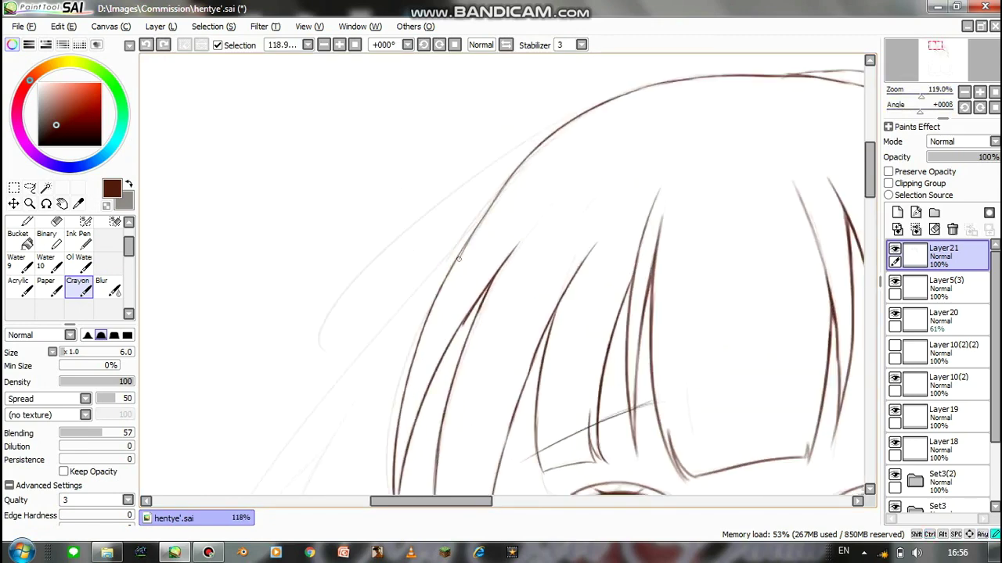
key("e")
scroll(509, 161, "up", 2)
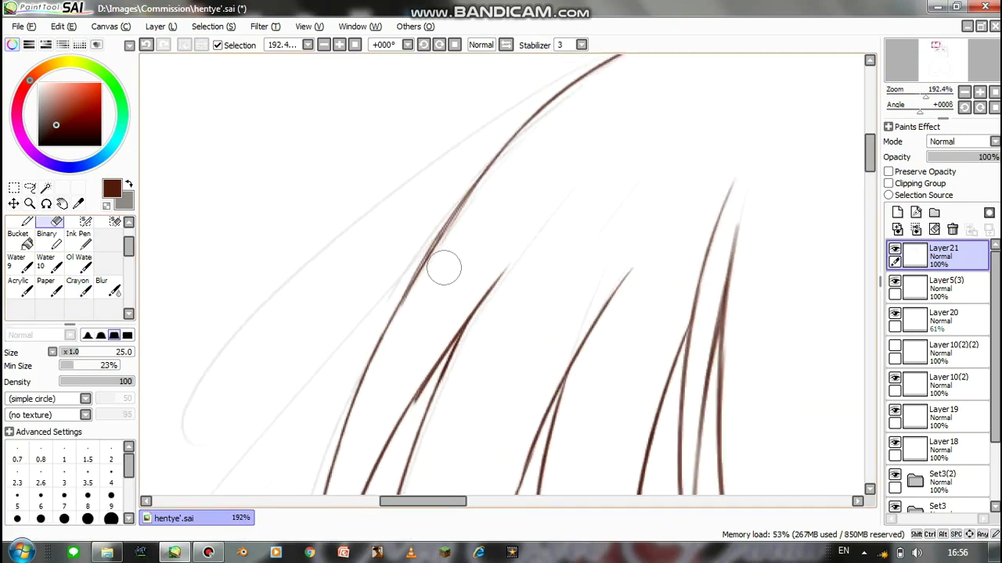
scroll(555, 180, "down", 3)
key("bracketleft")
key("bracketleft")
key("bracketleft")
key("bracketleft")
key("bracketleft")
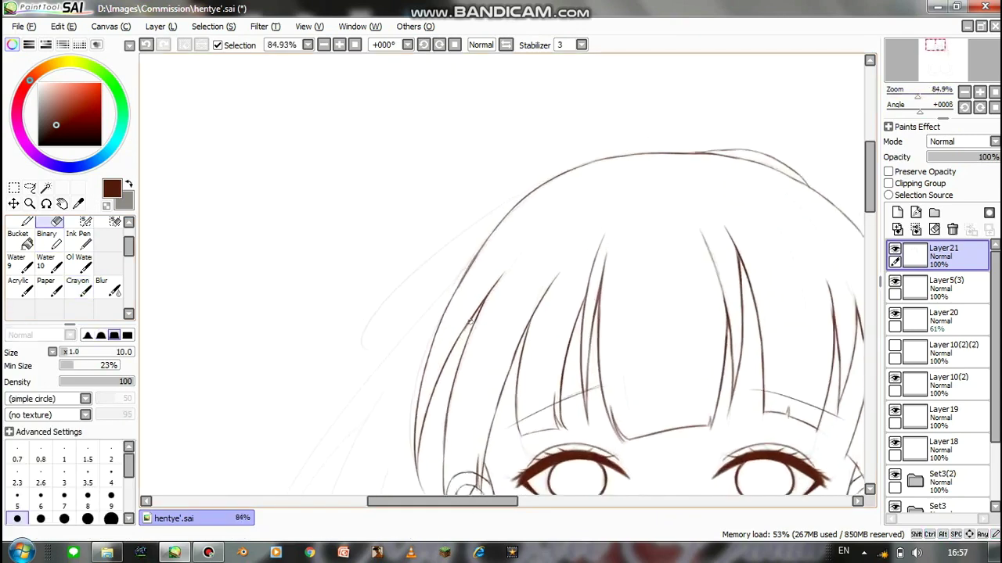
- Trace the long outer line of the left back hair sweeping from the side of the head down past the ear
key("e")
mouse_move(393, 276)
left_mouse_down()
mouse_move(285, 150)
mouse_move(330, 178)
left_mouse_up()
left_click_drag(407, 144, 268, 313)
key("ctrl+z")
left_click_drag(406, 148, 267, 310)
key("ctrl+z")
key("ctrl+z")
left_click_drag(344, 329, 258, 157)
left_click_drag(343, 180, 212, 479)
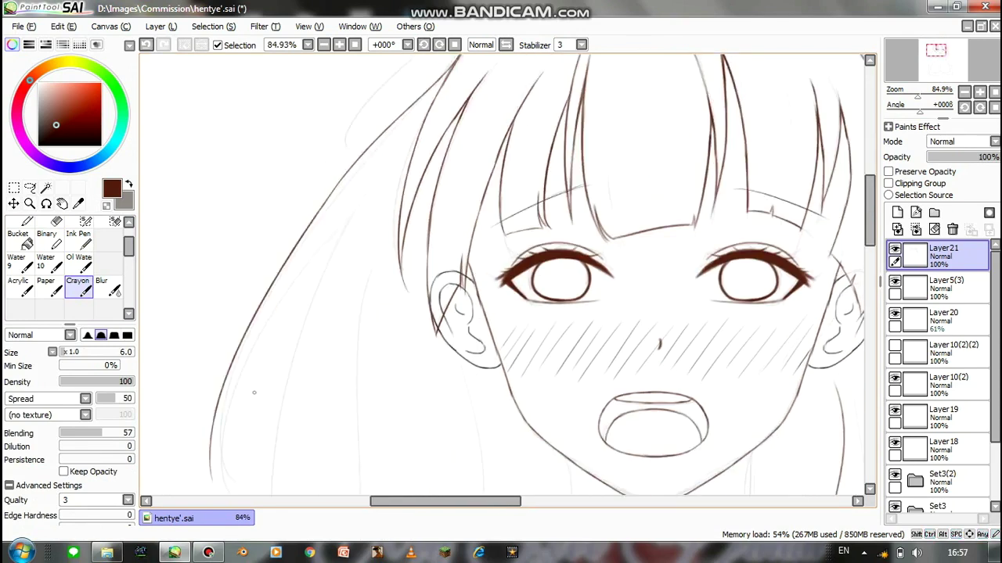
- Redo the lower end of the left back hair's outer line and draw a parallel inner line beside it
key("ctrl+z")
left_click_drag(244, 403, 235, 422)
key("ctrl+z")
mouse_move(410, 78)
left_mouse_down()
mouse_move(313, 234)
mouse_move(268, 337)
mouse_move(343, 166)
left_mouse_up()
key("ctrl+z")
key("ctrl+z")
left_click_drag(395, 94, 255, 368)
left_click_drag(398, 125, 260, 428)
key("ctrl+z")
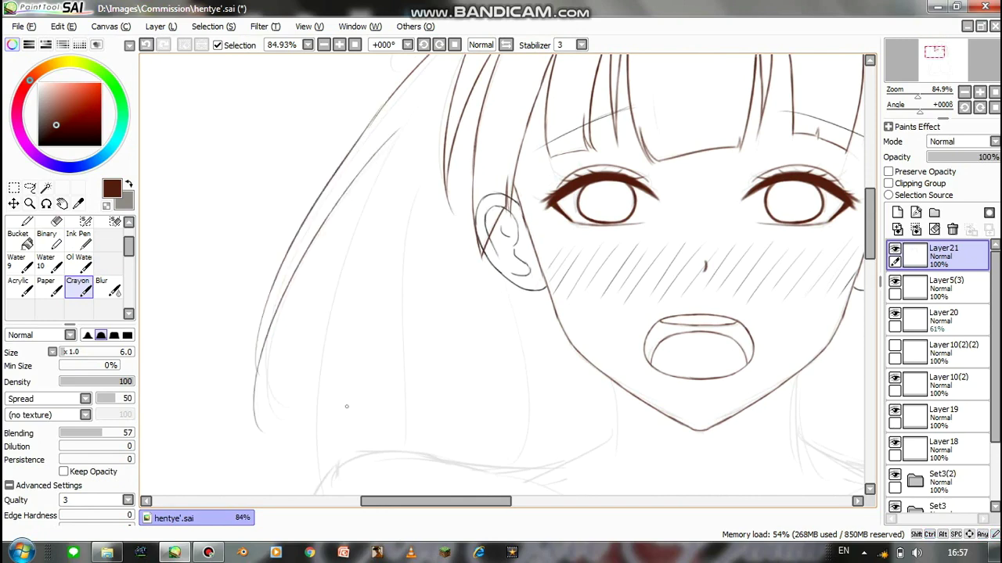
- Trace the curled tips of the left back hair and the strand line running down from its inner fold
mouse_move(255, 344)
left_mouse_down()
mouse_move(327, 423)
mouse_move(393, 139)
left_mouse_up()
left_click_drag(374, 182, 415, 108)
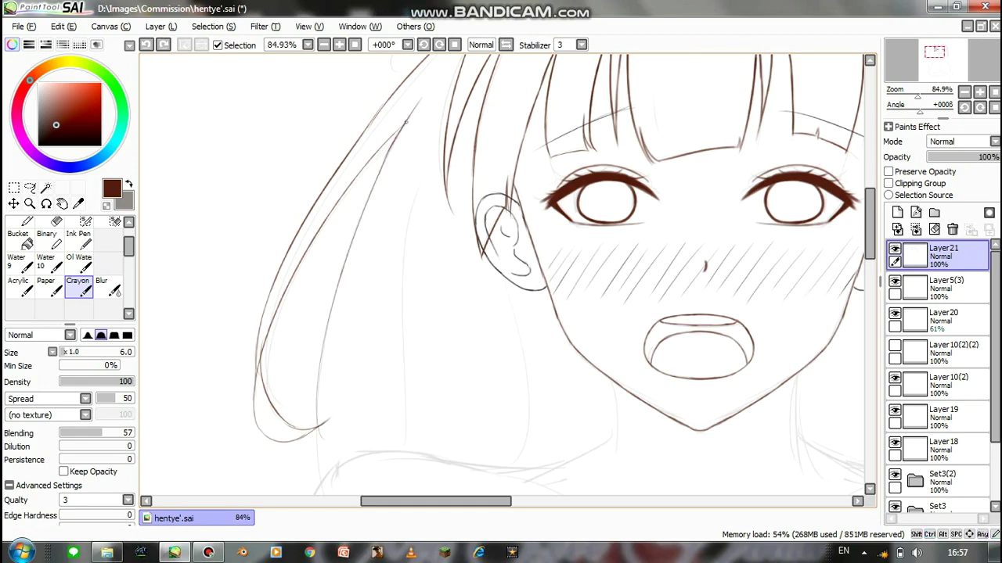
scroll(320, 310, "down", 3)
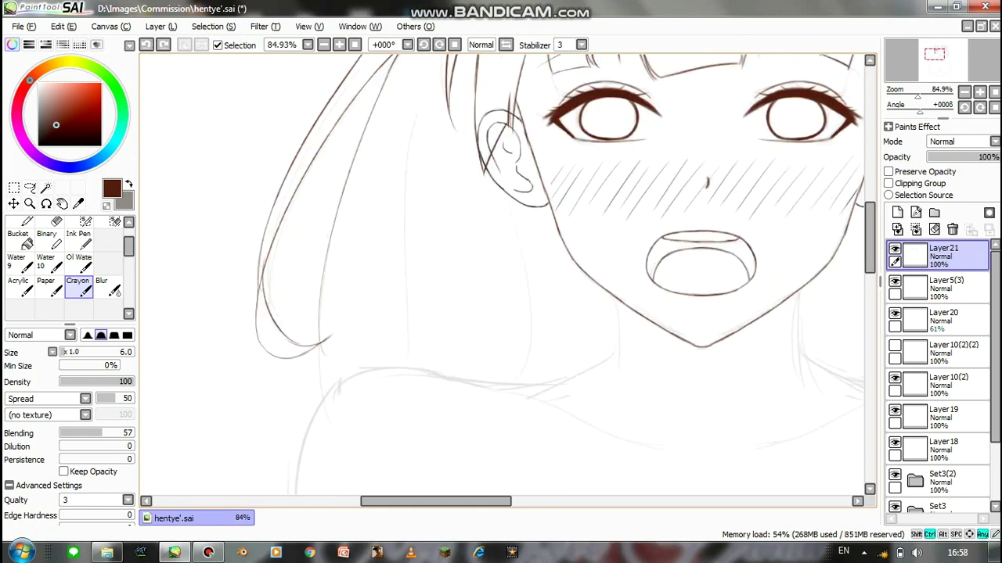
scroll(378, 223, "up", 3)
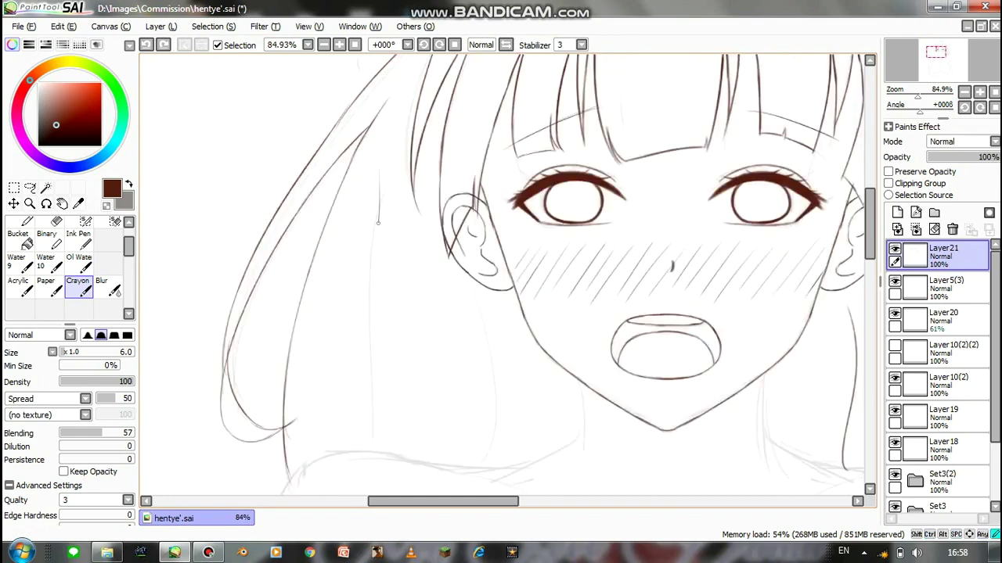
- Draw the inner left back hair lines down to the shoulder and trim their lower ends with a size 68 eraser
left_click_drag(368, 169, 341, 261)
mouse_move(382, 248)
left_mouse_down()
mouse_move(349, 447)
mouse_move(313, 389)
left_mouse_up()
left_click_drag(429, 227, 430, 427)
key("e")
key("bracketright")
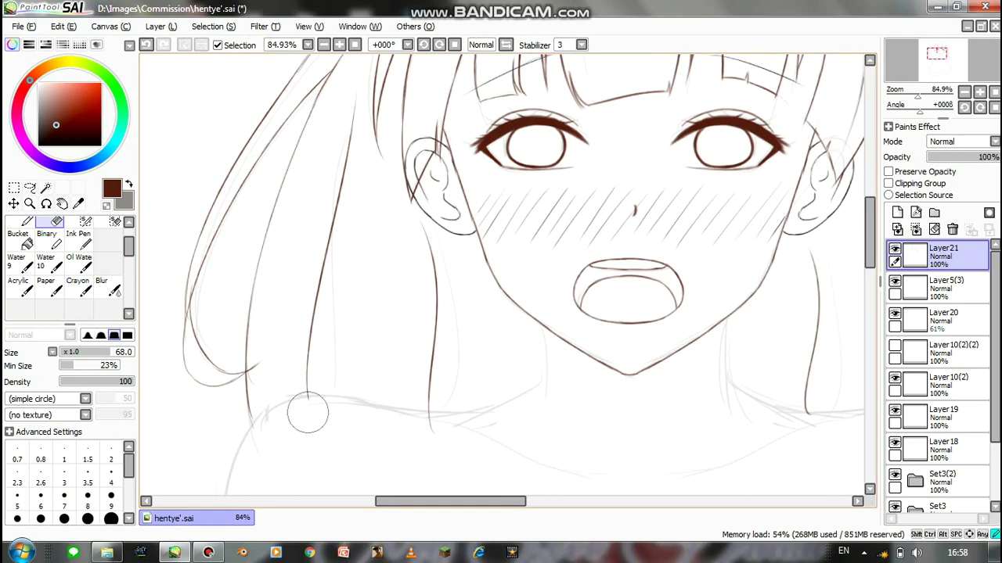
left_click_drag(290, 411, 228, 552)
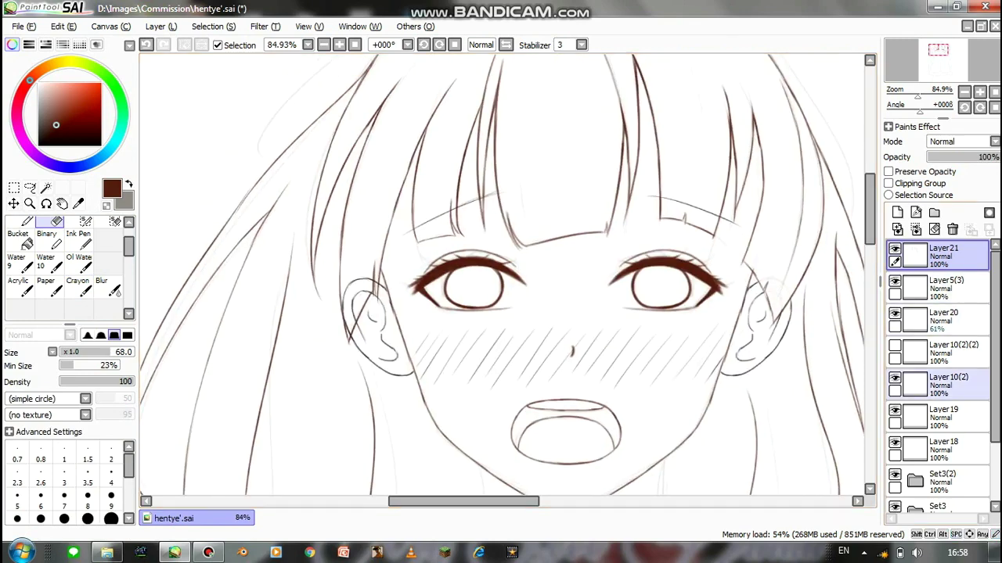
- Erase the left ear's lines where the hair overlaps them on Layer10(2), using a size 22 eraser
left_click(947, 383)
key("bracketleft")
key("bracketleft")
key("bracketleft")
key("bracketleft")
key("bracketleft")
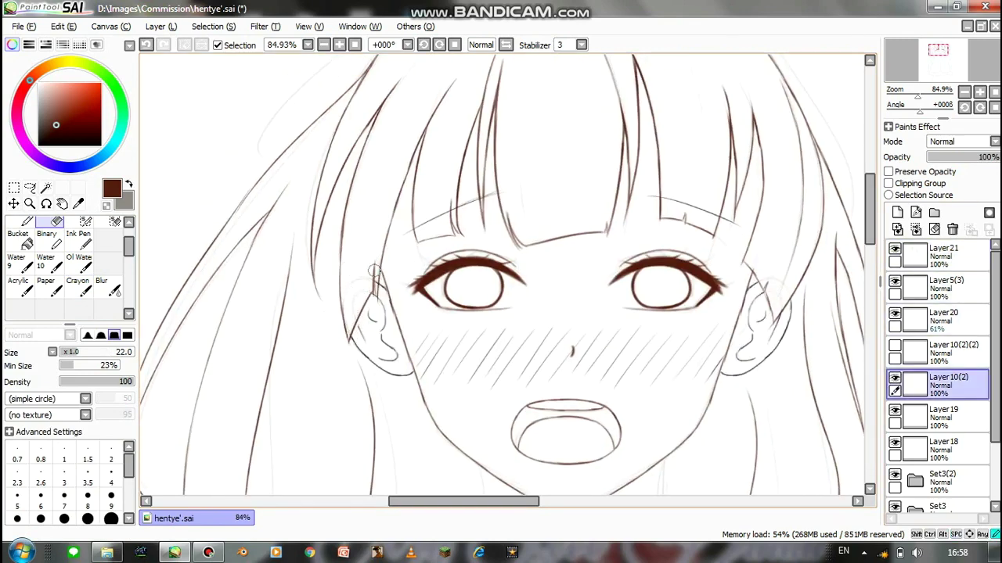
left_click_drag(917, 96, 909, 95)
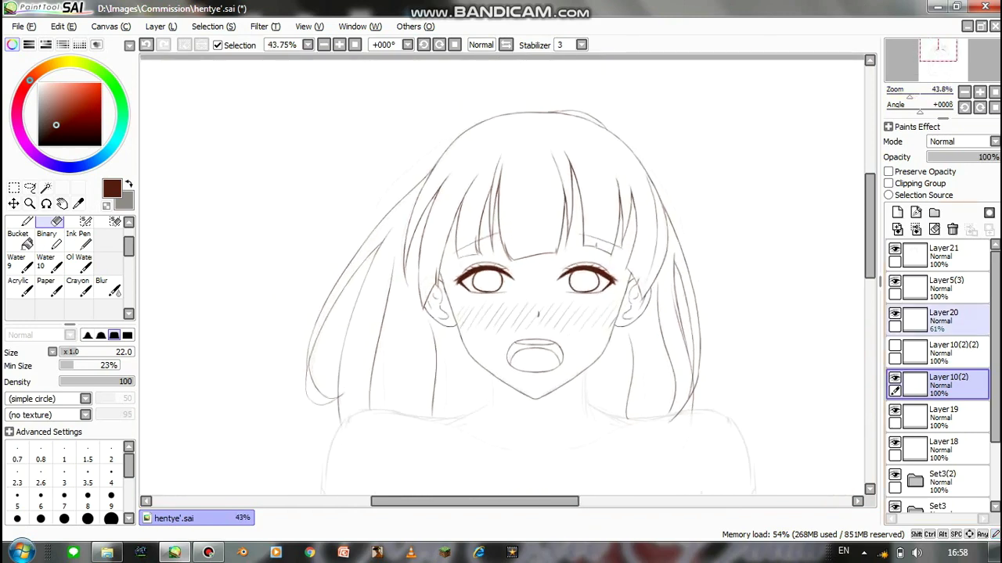
- Add a new layer above Layer21 and trace the loose outer strand of the left back hair with the Crayon
left_click(947, 288)
left_click(897, 212)
left_click(77, 287)
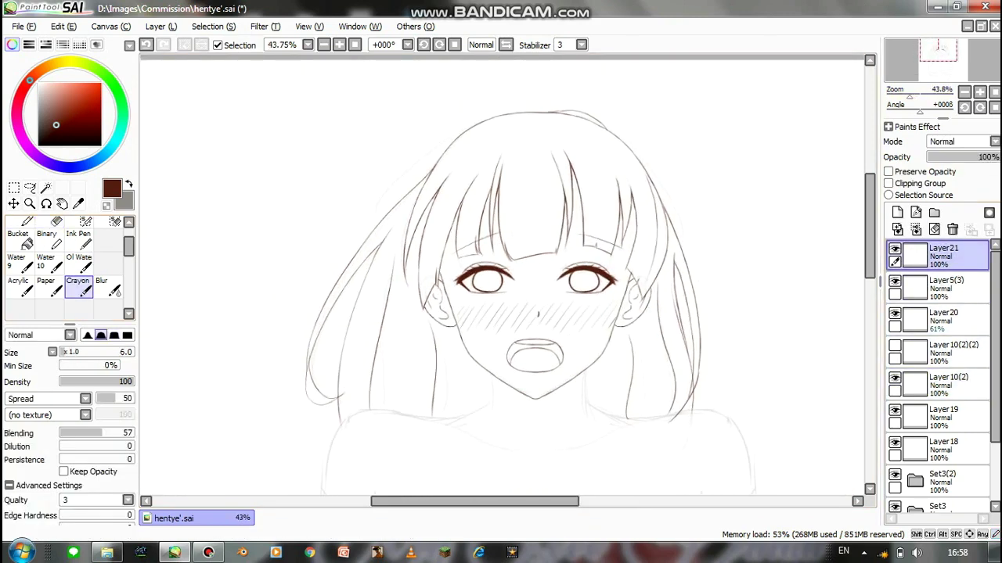
left_click_drag(454, 135, 338, 251)
key("ctrl+z")
left_click_drag(450, 136, 330, 272)
- Trim the upper end of the loose left strand where it overlaps the head outline, using an enlarged eraser
left_click(78, 263)
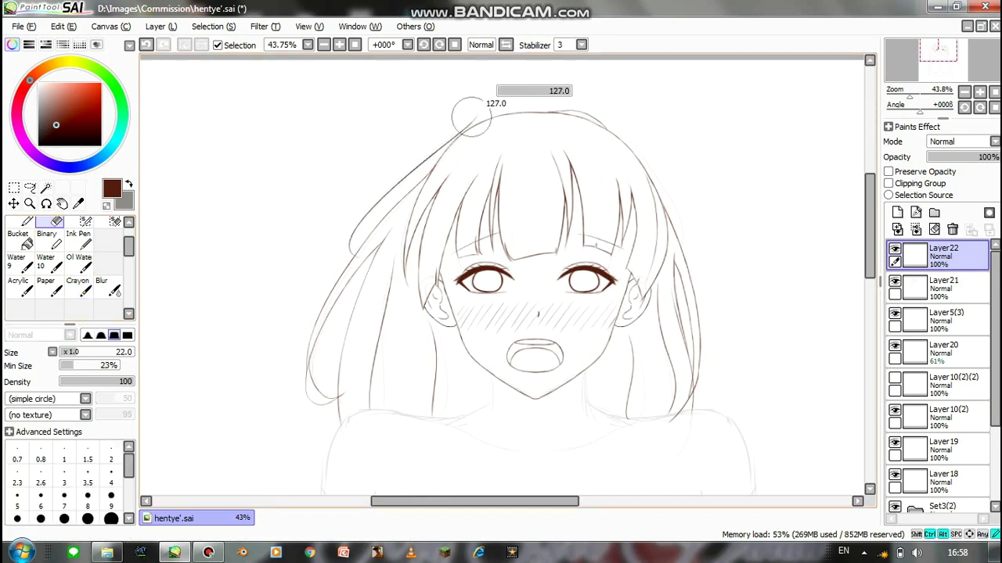
left_click(78, 287)
key("ctrl+z")
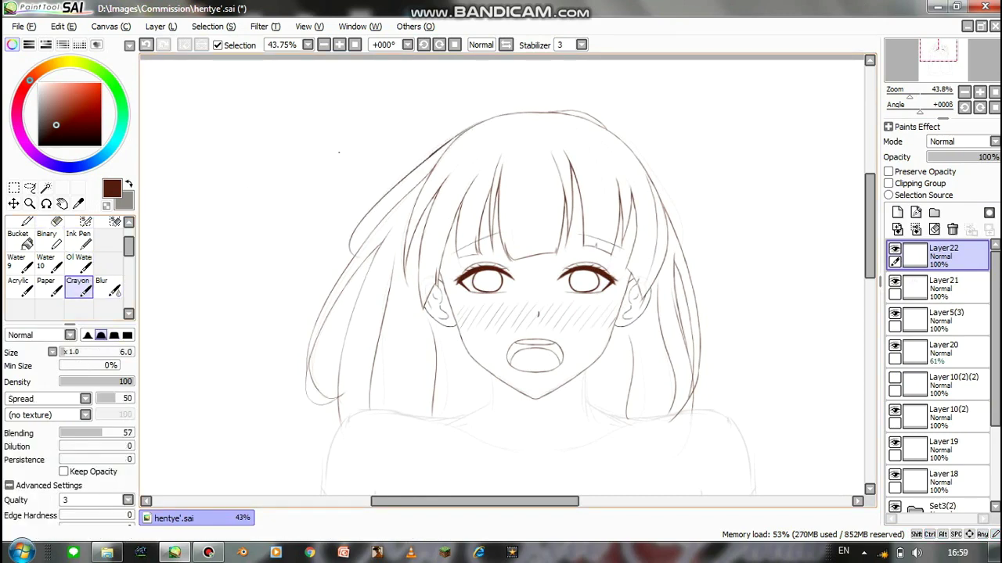
left_click(17, 235)
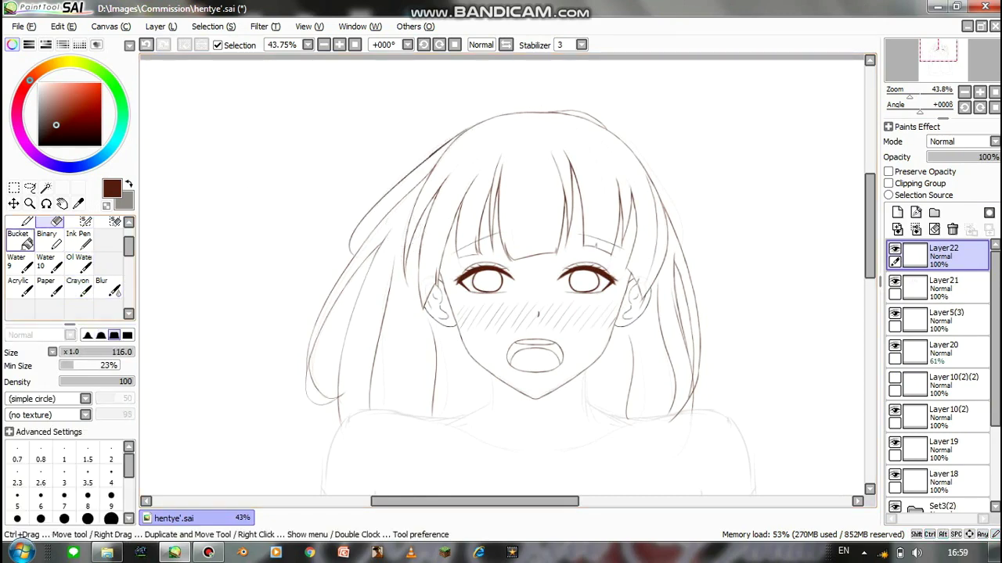
left_click(78, 287)
- Draw thin strand lines on the crown above the fringe and rework an inner line of the left back hair
left_click_drag(501, 313, 464, 316)
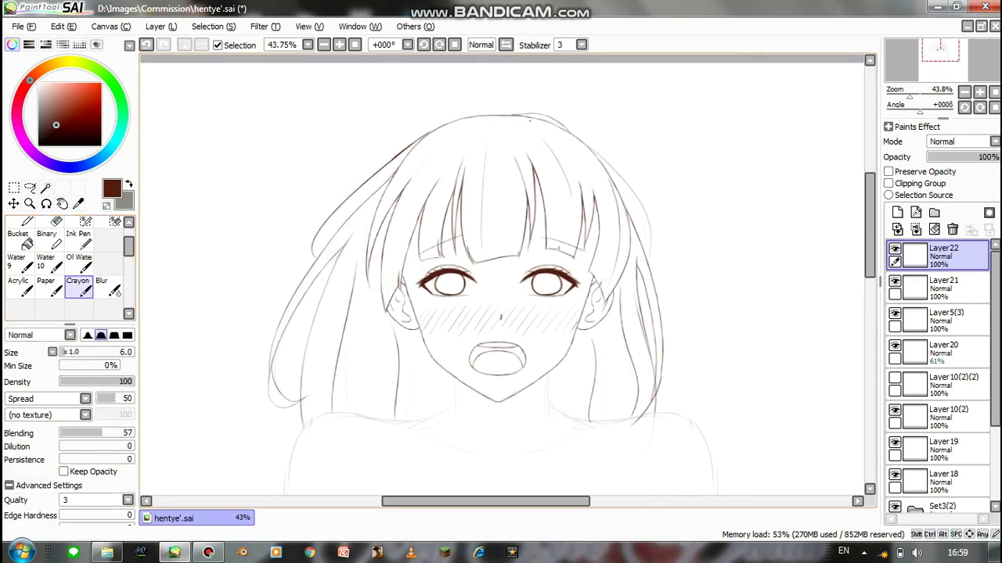
key("e")
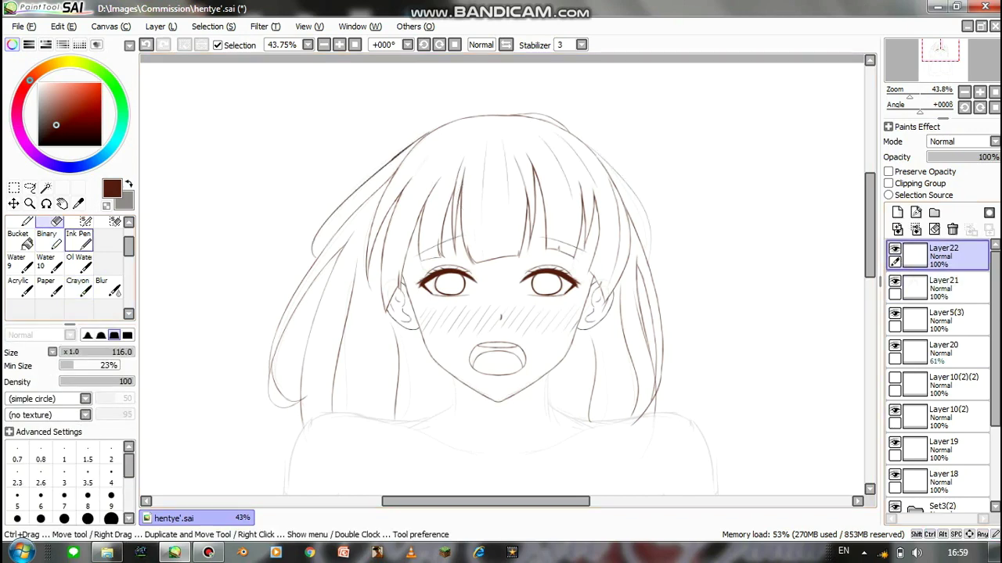
key("e")
left_click_drag(464, 132, 423, 185)
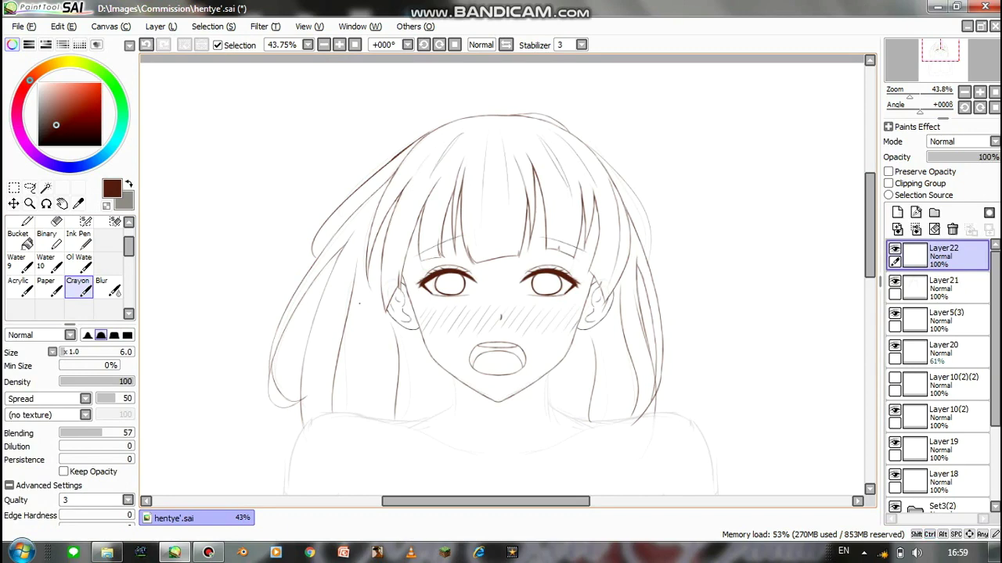
key("ctrl+z")
left_click_drag(345, 265, 335, 407)
- Move the face and hair layers into a new layer folder and name it head
left_click_drag(366, 338, 331, 210)
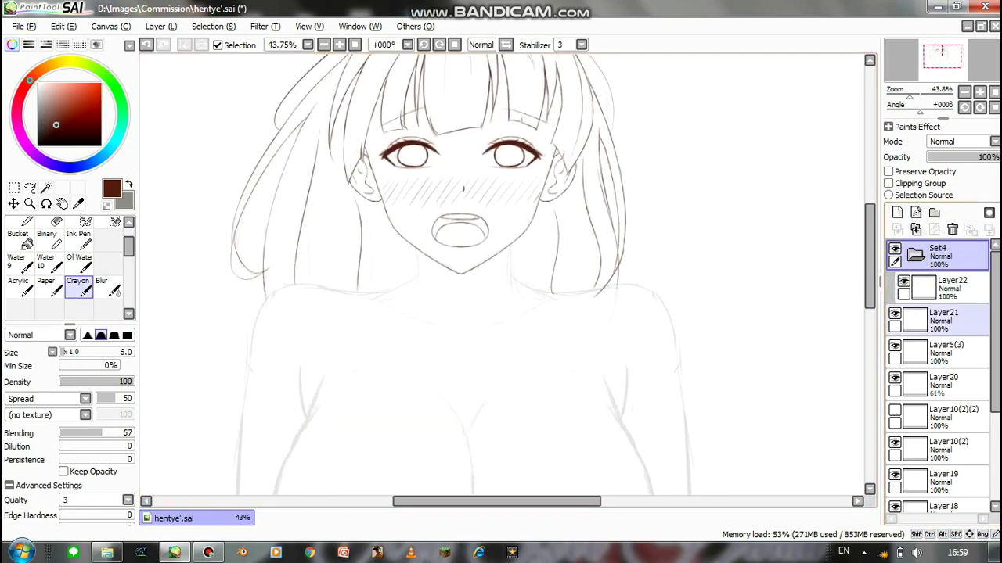
left_click(947, 365)
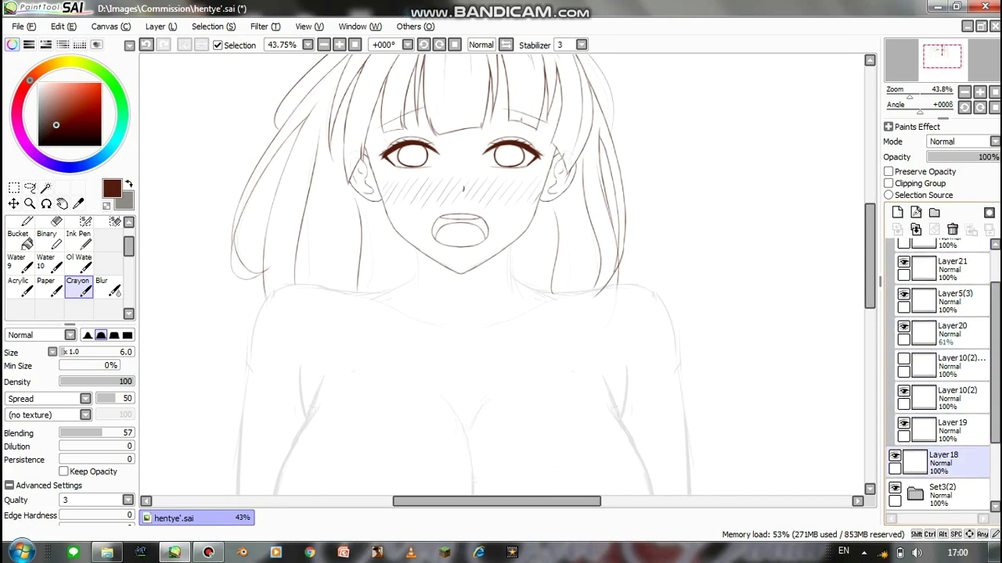
type("hea")
type("d")
key("Return")
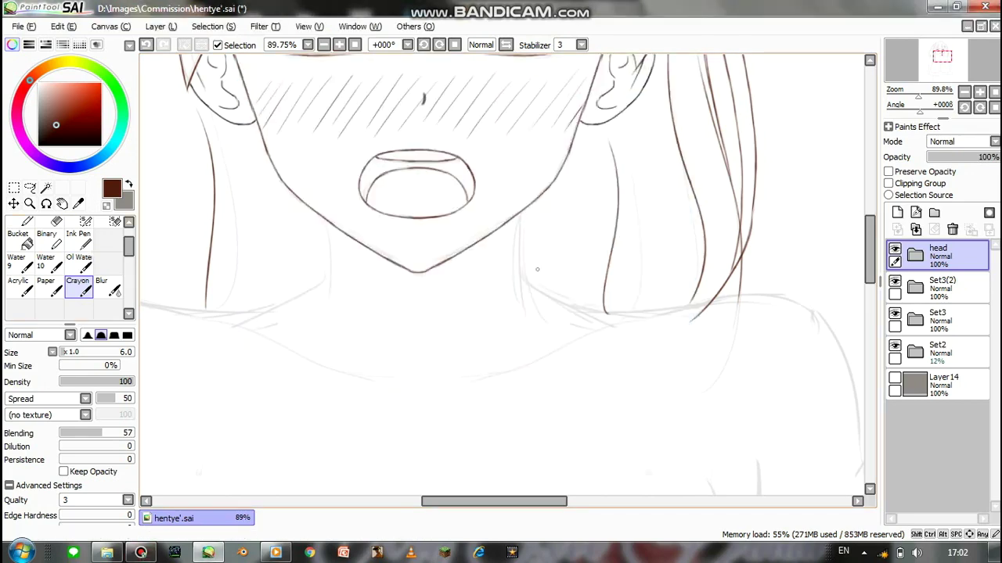
- Add a new layer inside a new folder above head and trace the right side of the neck
key("ctrl+shift+n")
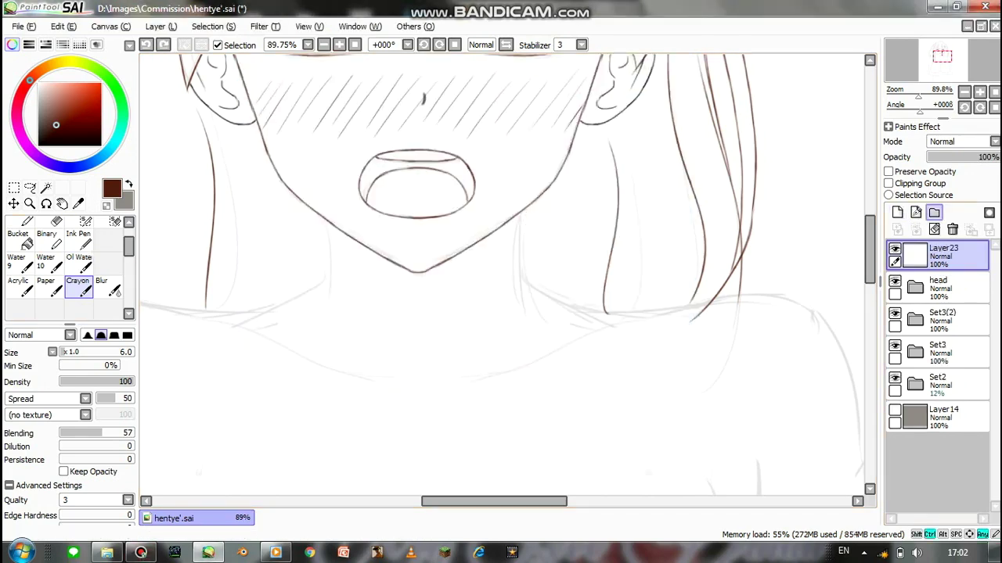
left_click(934, 212)
left_click_drag(519, 210, 524, 321)
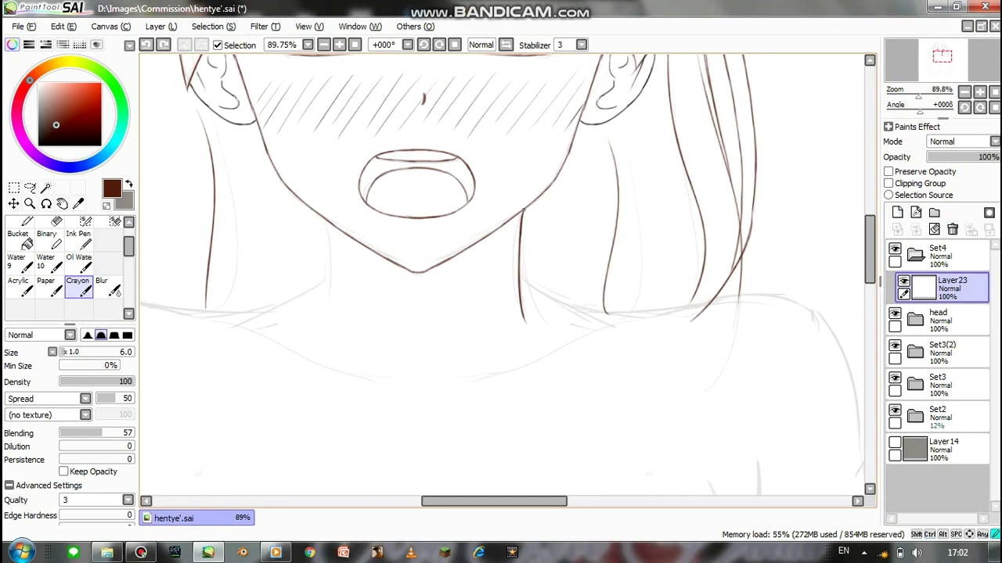
key("ctrl+z")
- Trace the right shoulder's upper line from the base of the neck outward beneath the hair
mouse_move(520, 276)
left_mouse_down()
mouse_move(579, 310)
mouse_move(734, 299)
left_mouse_up()
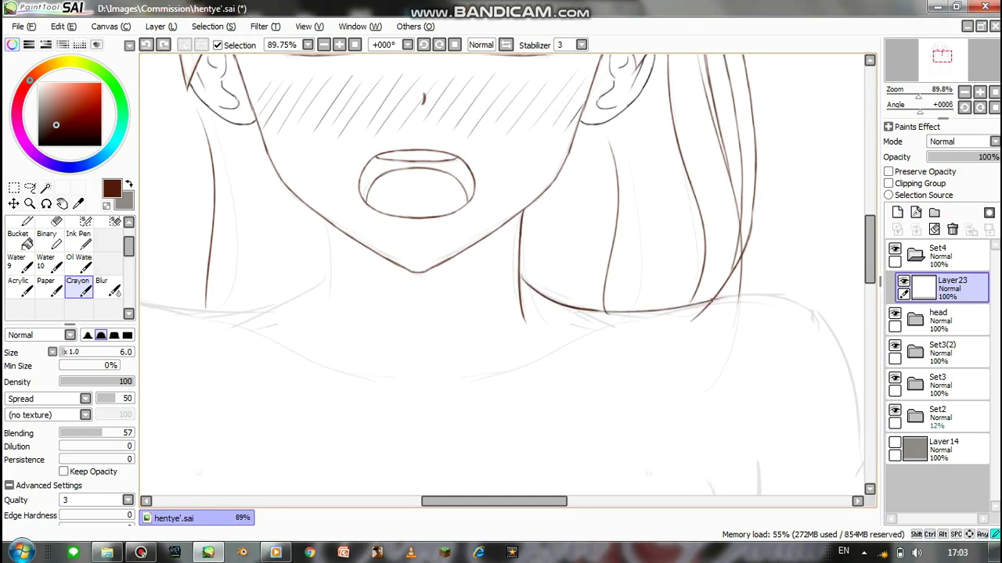
scroll(810, 320, "down", 5)
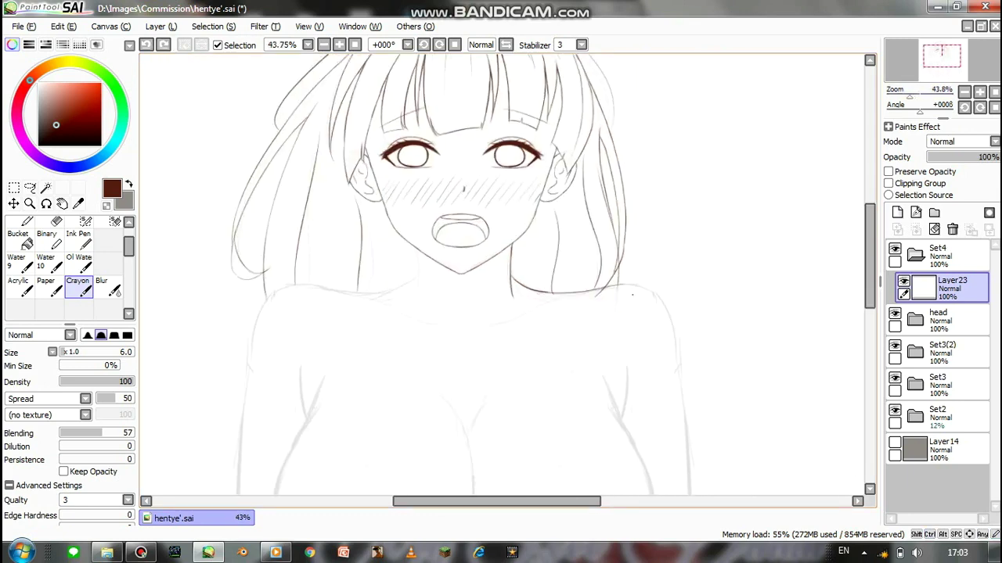
scroll(667, 287, "up", 3)
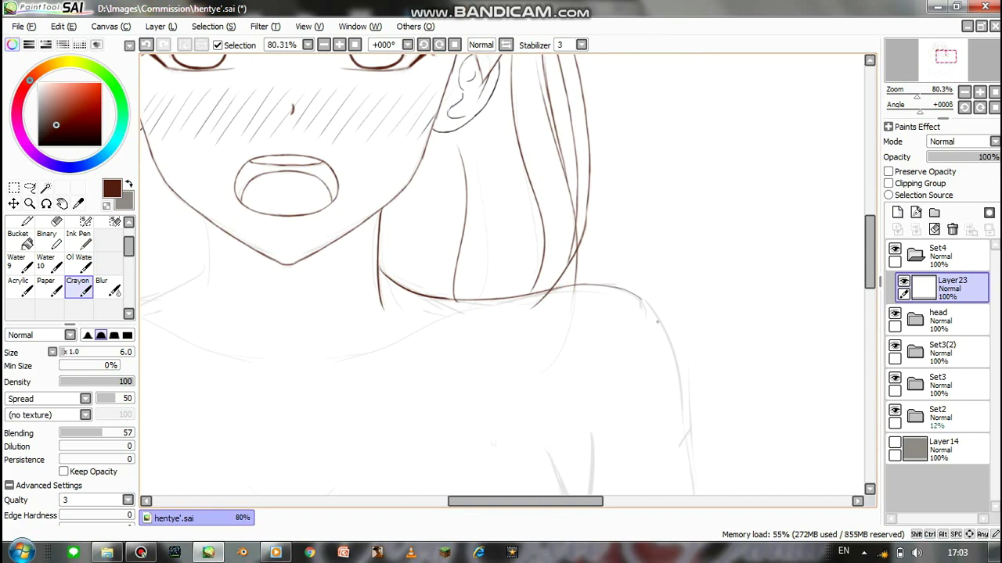
- Trace the rounded curve of the right shoulder down into the upper arm
mouse_move(648, 310)
left_mouse_down()
mouse_move(679, 384)
mouse_move(638, 262)
mouse_move(649, 376)
left_mouse_up()
key("ctrl+z")
left_click_drag(638, 243, 642, 336)
key("ctrl+z")
left_click_drag(637, 244, 645, 306)
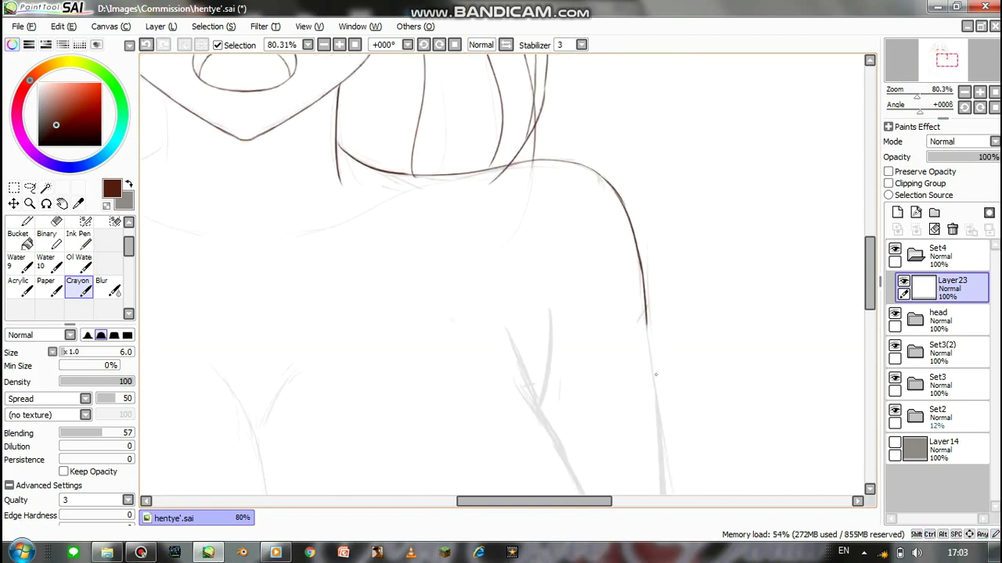
- Redraw the outer line of the right upper arm, extending it downward from the shoulder curve
key("ctrl+z")
scroll(655, 377, "down", 2)
left_click_drag(635, 244, 647, 373)
scroll(647, 372, "down", 2)
key("ctrl+z")
left_click_drag(640, 263, 652, 399)
key("ctrl+z")
left_click_drag(635, 249, 652, 403)
- Continue the right arm's outer line down to the top edge of the sketched sleeve
scroll(642, 313, "down", 2)
left_click_drag(634, 213, 637, 386)
key("ctrl+z")
left_click_drag(634, 236, 637, 399)
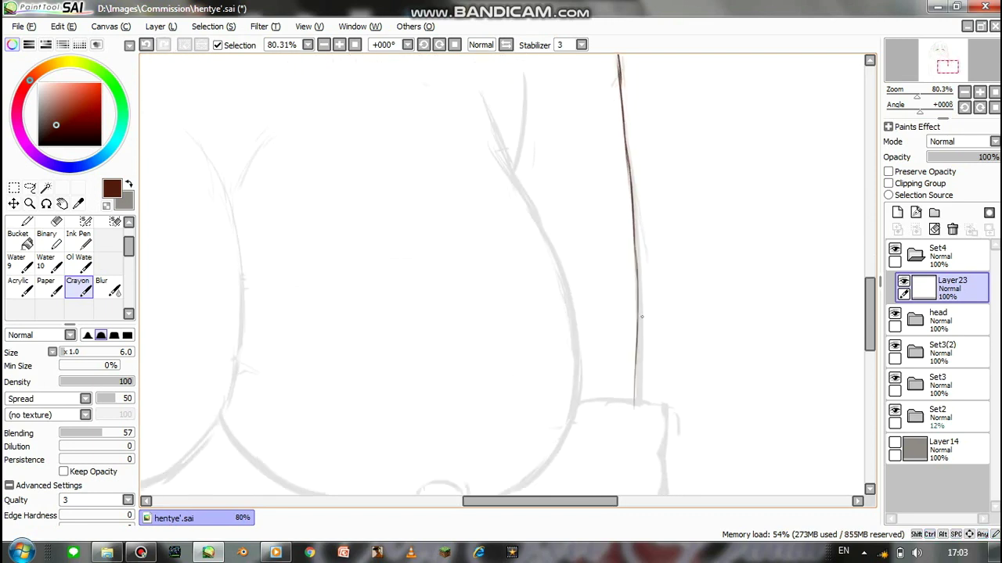
left_click_drag(642, 317, 732, 450)
key("ctrl+z")
- Draw the two crease lines at the right armpit and trace the right collarbone line below the neck
left_click_drag(622, 274, 612, 385)
left_click_drag(577, 296, 614, 396)
left_click_drag(368, 206, 497, 252)
left_click_drag(498, 252, 656, 199)
scroll(501, 274, "down", 3)
scroll(501, 274, "up", 1)
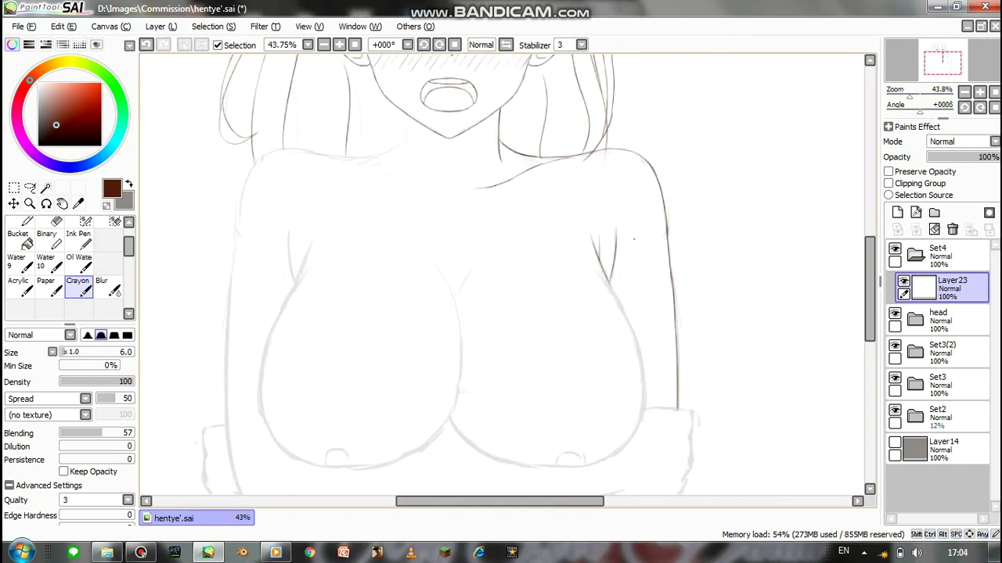
- Erase part of the outer crease line at the right armpit
key("e")
left_click_drag(630, 225, 614, 246)
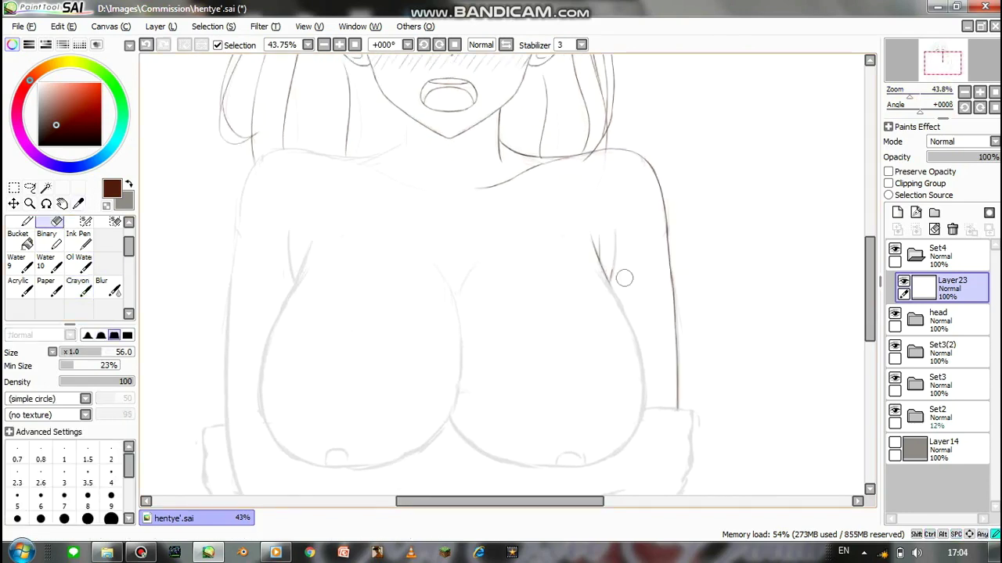
scroll(613, 278, "up", 3)
scroll(614, 278, "down", 3)
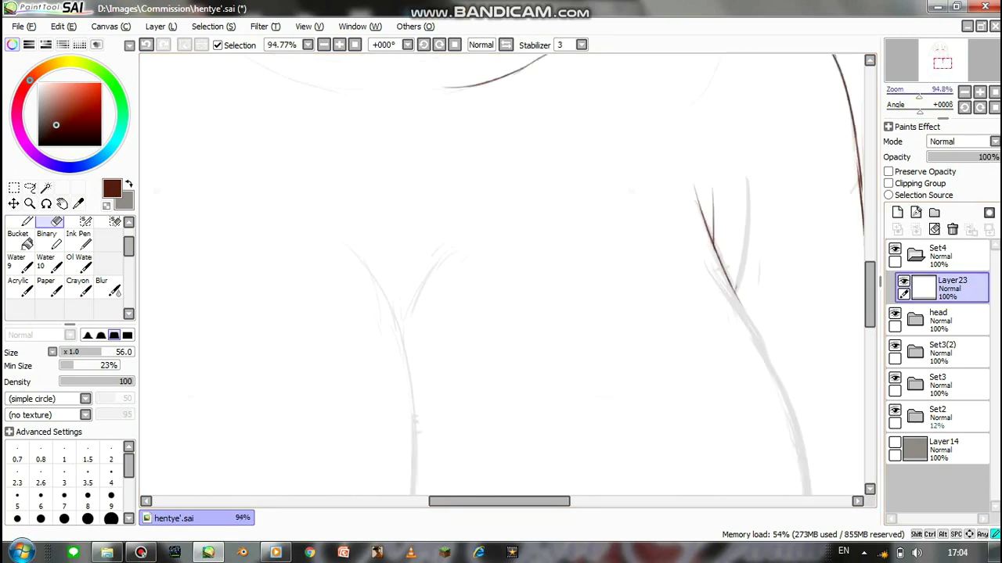
- Trace the outer contour of the right side of the chest from the armpit crease down along the sketch
left_click(27, 221)
scroll(650, 346, "up", 2)
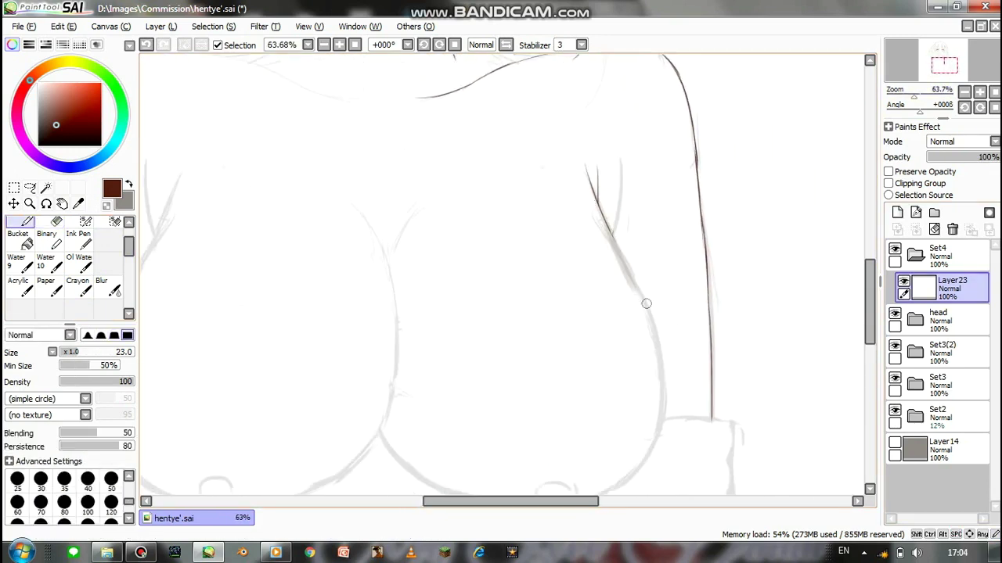
left_click(77, 286)
left_click_drag(634, 280, 608, 217)
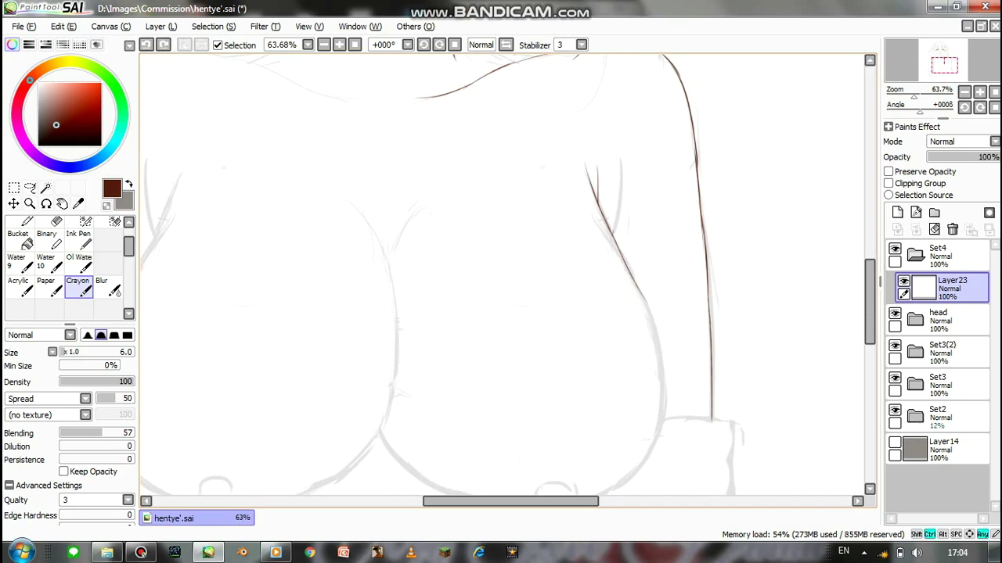
mouse_move(662, 348)
left_mouse_down()
mouse_move(641, 233)
mouse_move(687, 292)
left_mouse_up()
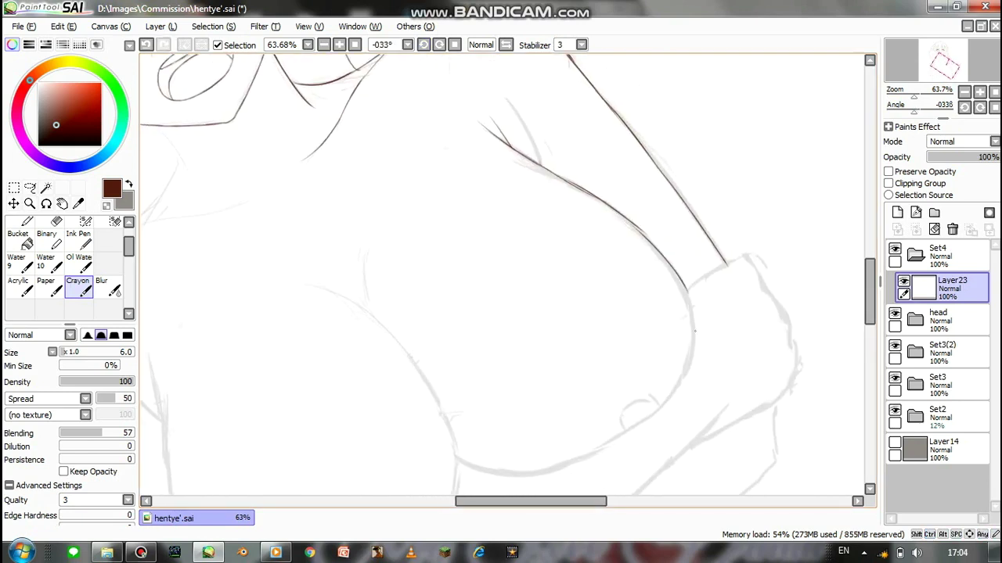
scroll(688, 332, "down", 3)
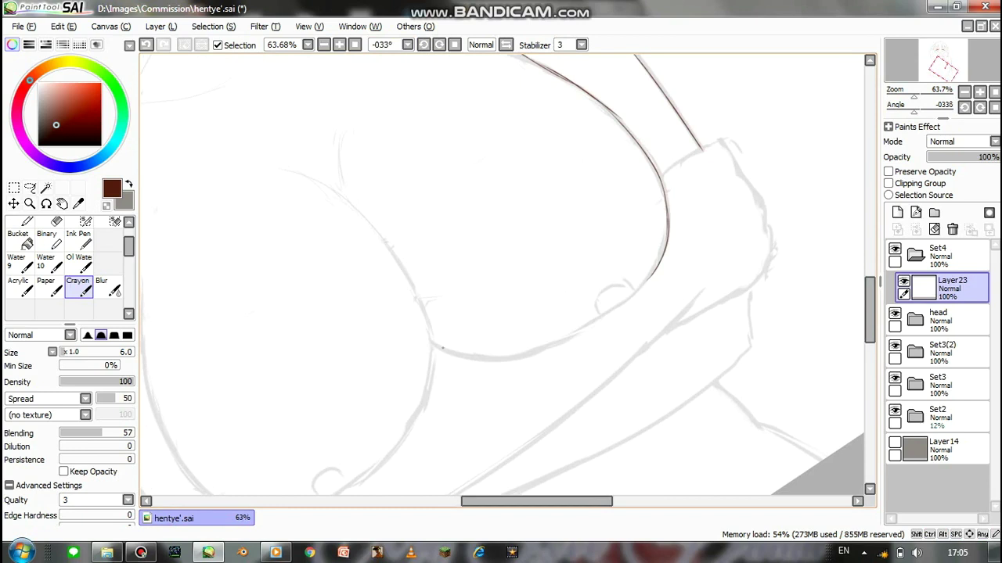
- Redraw the lower outer curve of the right chest contour, rounding it toward the underside
key("ctrl+z")
key("Delete")
key("Delete")
key("Delete")
key("Delete")
left_click_drag(581, 145, 599, 226)
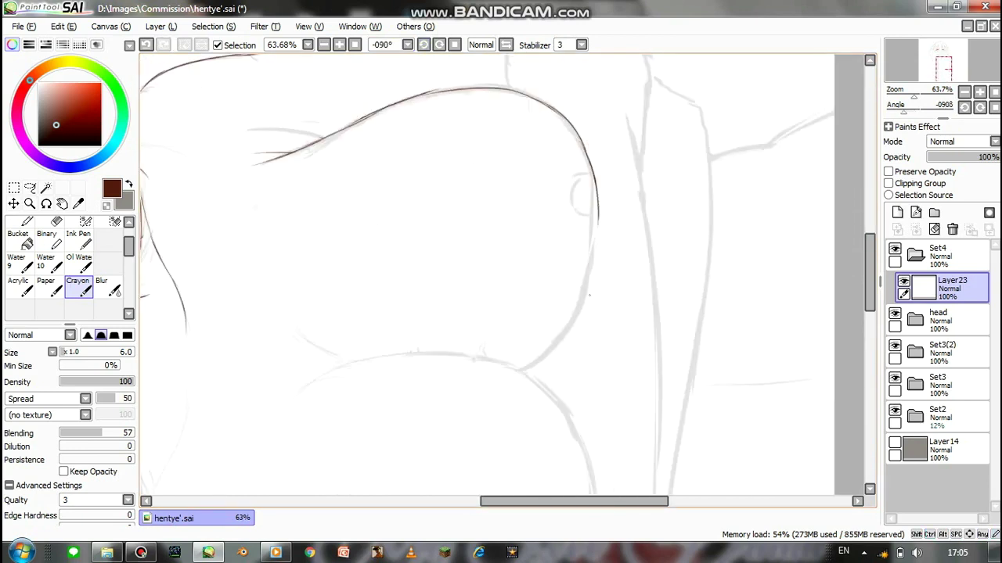
key("ctrl+z")
left_click_drag(579, 137, 591, 224)
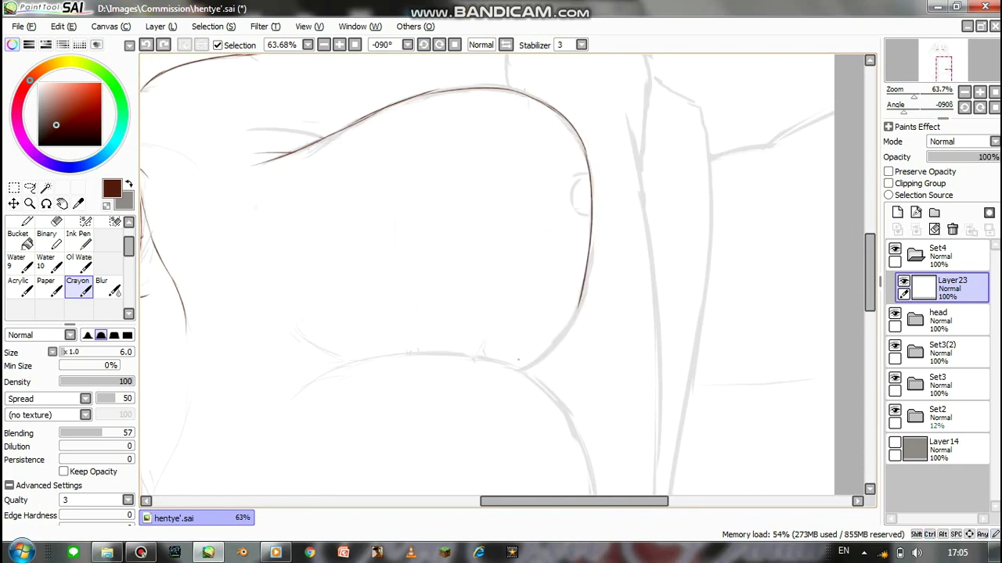
key("ctrl+z")
key("ctrl+z")
left_click_drag(581, 304, 498, 389)
key("ctrl+z")
key("ctrl+z")
scroll(509, 274, "up", 2)
mouse_move(668, 200)
left_mouse_down()
mouse_move(643, 260)
mouse_move(563, 365)
left_mouse_up()
key("ctrl+z")
left_click_drag(655, 233, 529, 385)
key("ctrl+z")
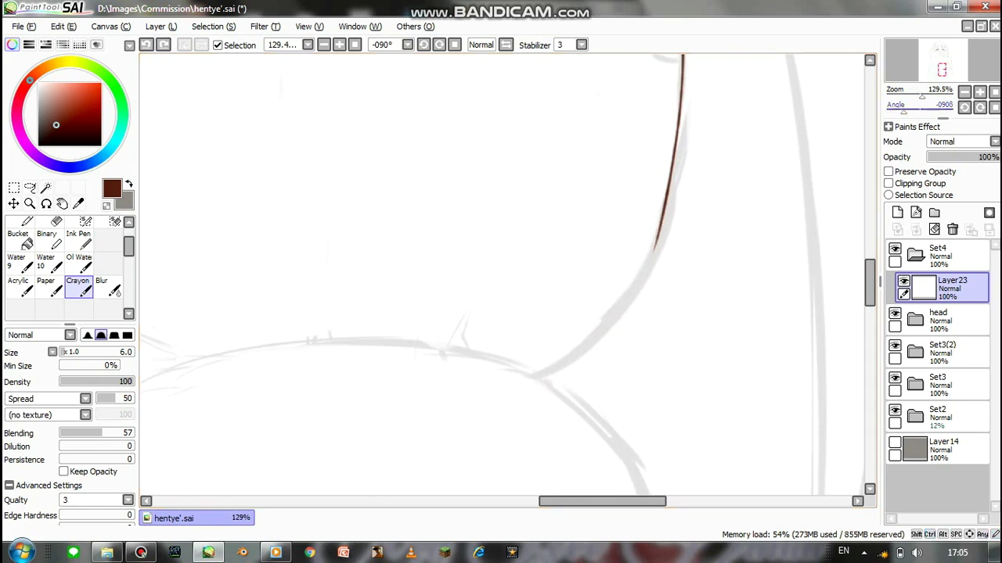
scroll(741, 226, "down", 2)
key("ctrl+z")
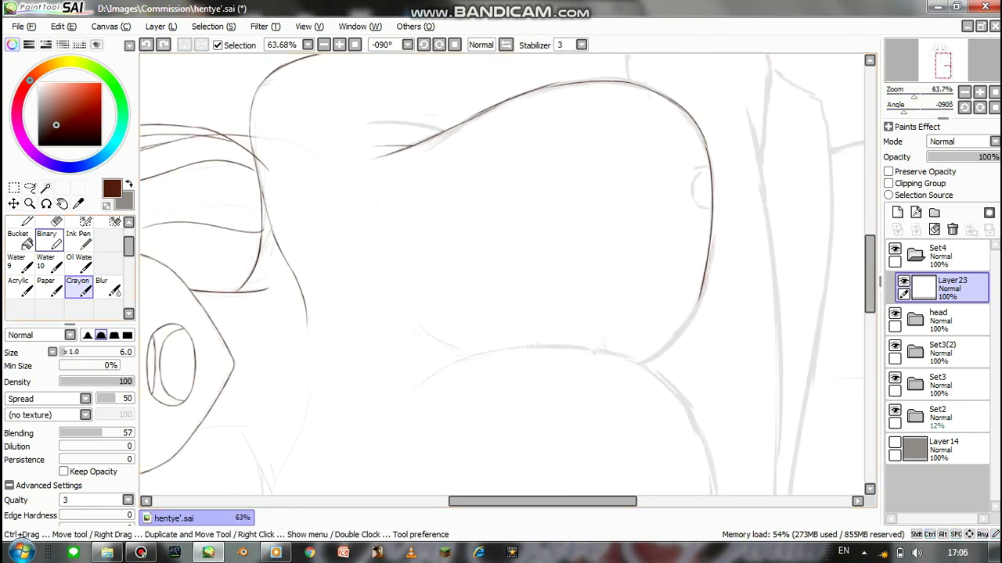
- Trace the lower inner curve of the right chest contour up to the centre junction
key("e")
key("e")
mouse_move(712, 188)
left_mouse_down()
mouse_move(656, 344)
mouse_move(638, 365)
left_mouse_up()
left_click_drag(504, 117, 635, 359)
left_click_drag(359, 246, 458, 415)
key("ctrl+z")
key("ctrl+z")
key("ctrl+z")
left_click_drag(360, 264, 447, 411)
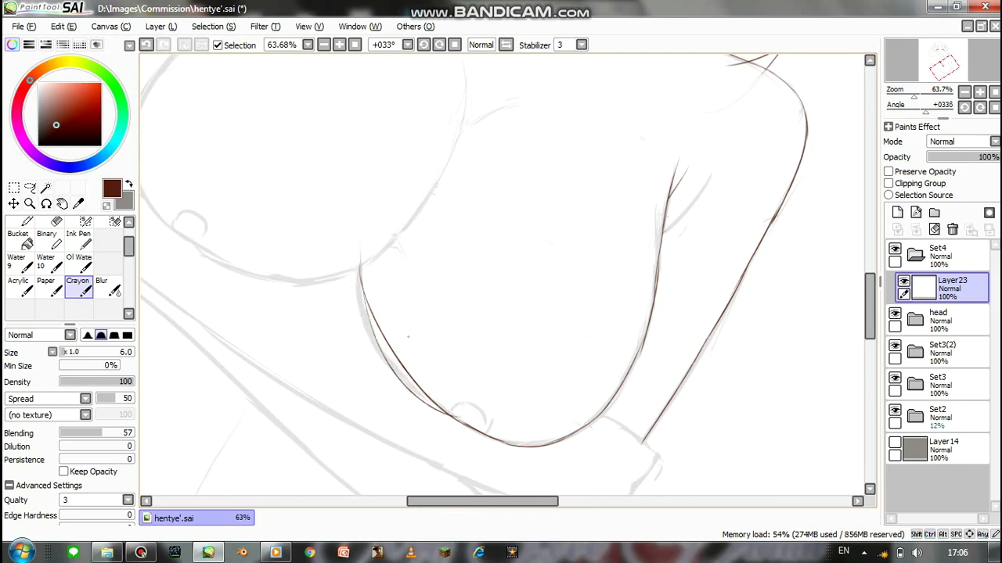
- Erase the doubled inner curve of the right chest contour and redraw it as a single line to the centre junction
key("e")
left_click_drag(414, 197, 398, 358)
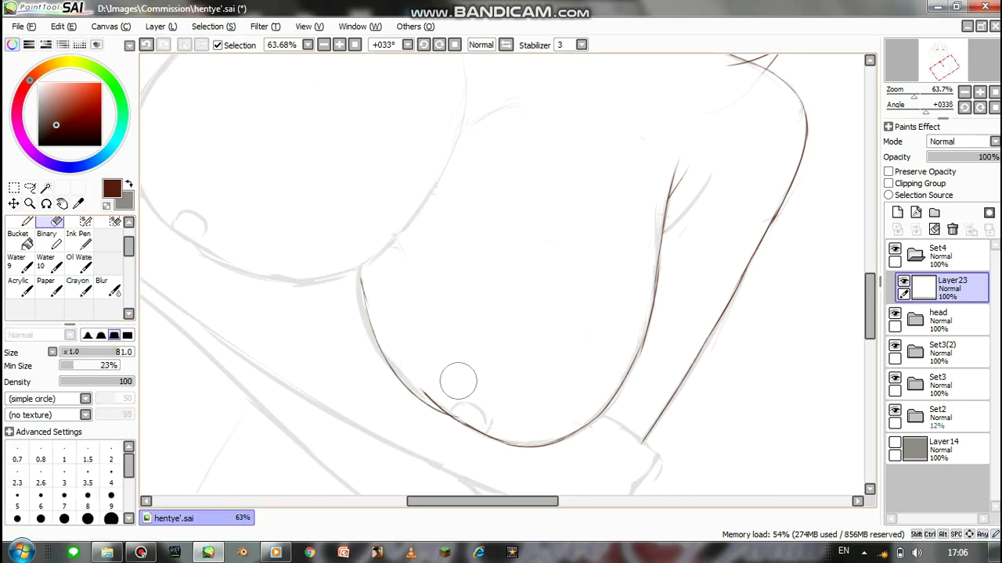
mouse_move(384, 262)
left_mouse_down()
mouse_move(436, 409)
mouse_move(512, 440)
left_mouse_up()
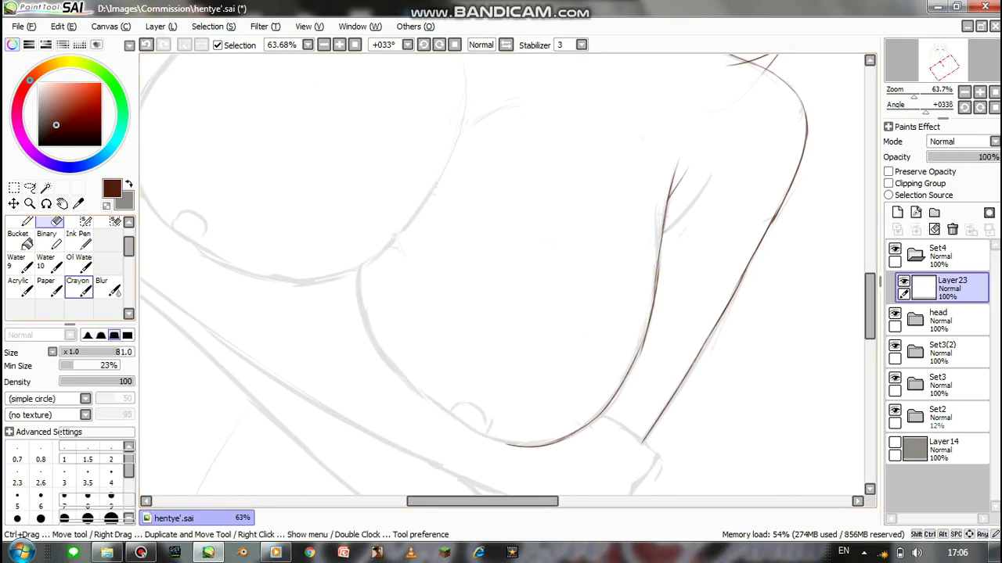
left_click(77, 286)
mouse_move(386, 374)
left_mouse_down()
mouse_move(473, 431)
mouse_move(526, 448)
left_mouse_up()
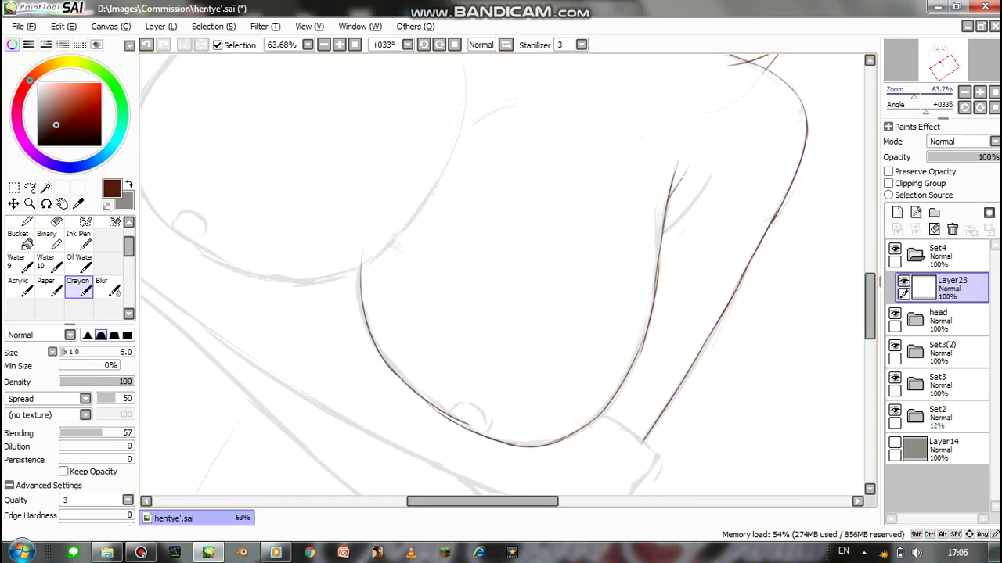
- Erase the overlapping strokes along the right chest's lower inner curve and trim its upper end at the centre junction
scroll(363, 282, "up", 2)
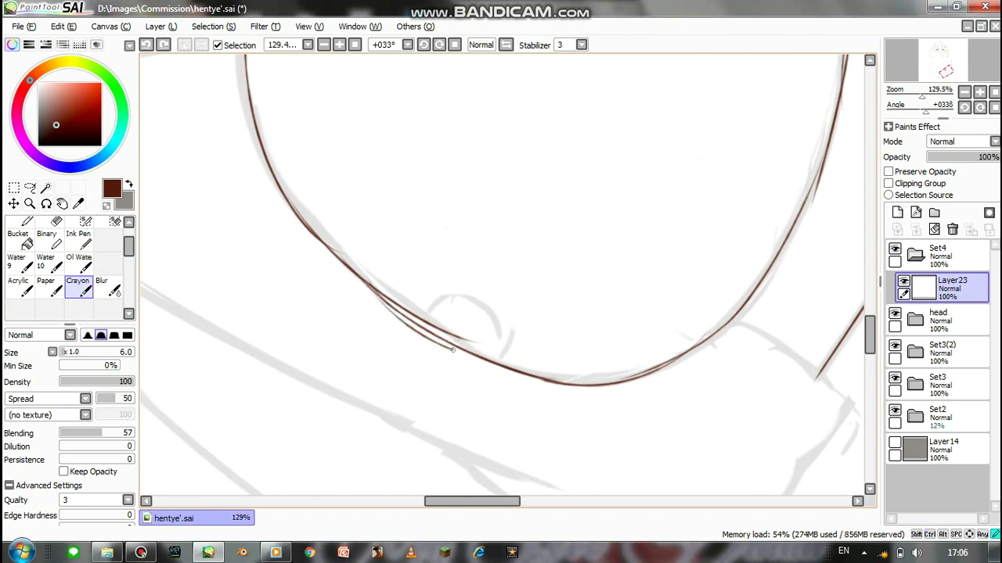
key("e")
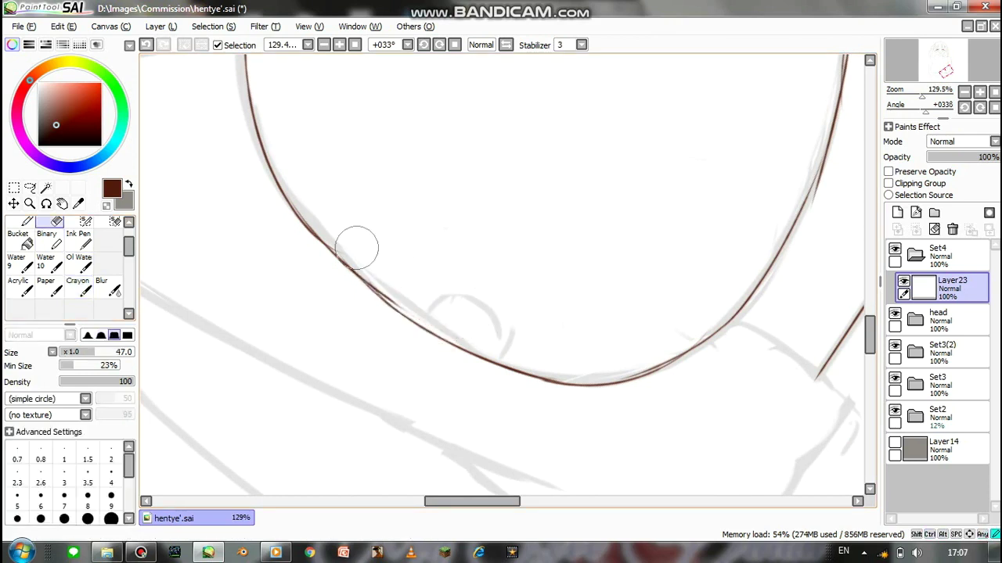
left_click_drag(376, 239, 419, 313)
left_click(78, 262)
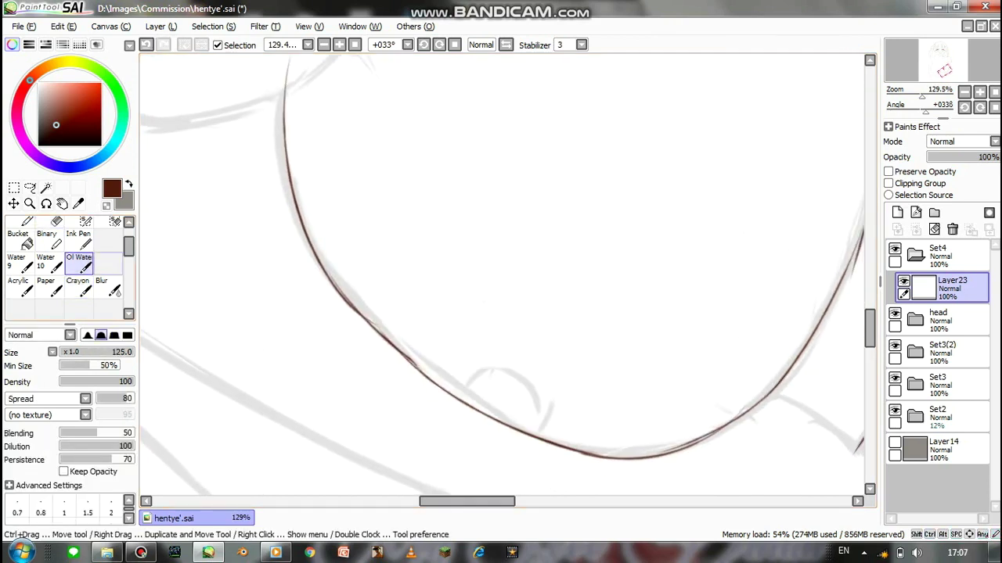
left_click(78, 286)
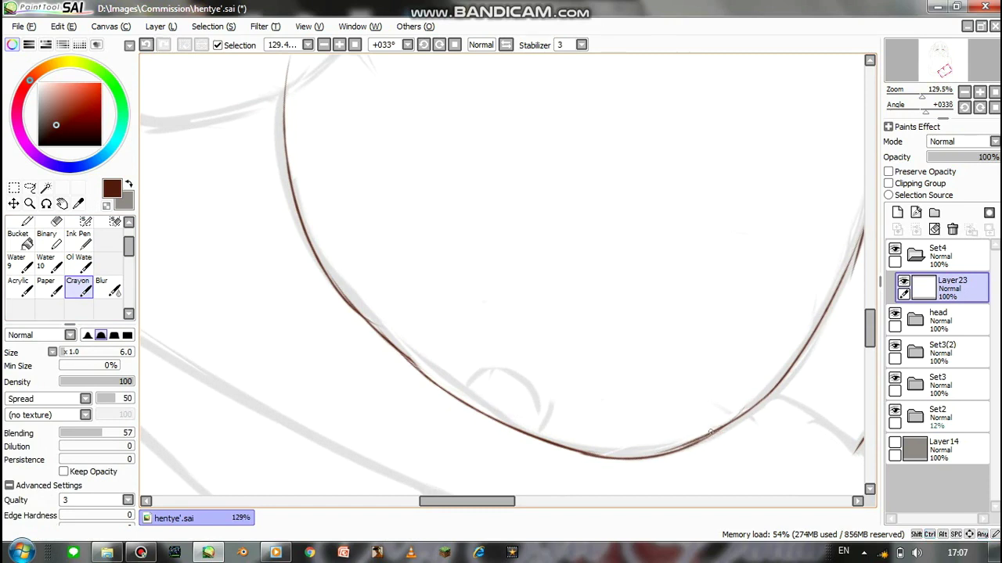
key("e")
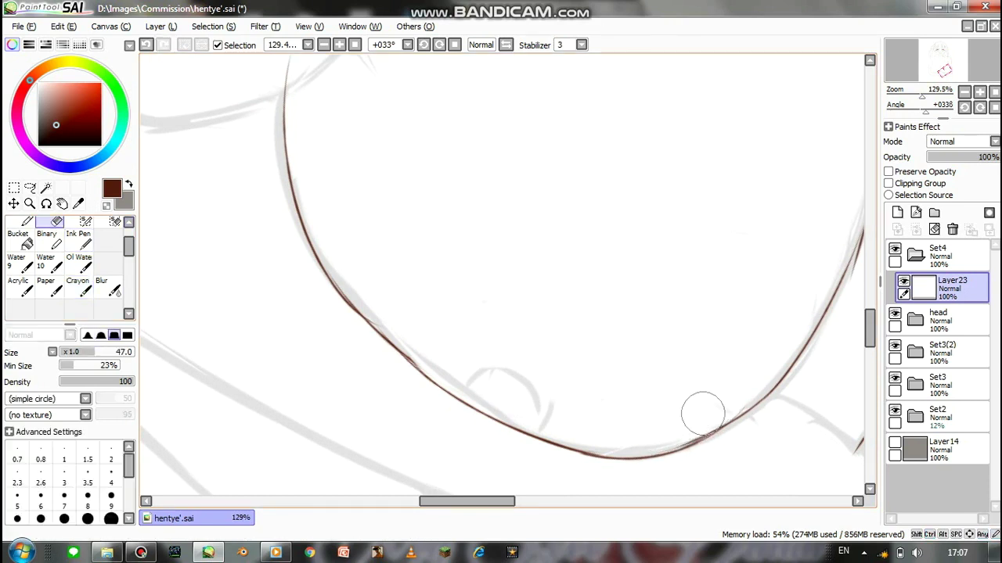
left_click_drag(313, 75, 368, 153)
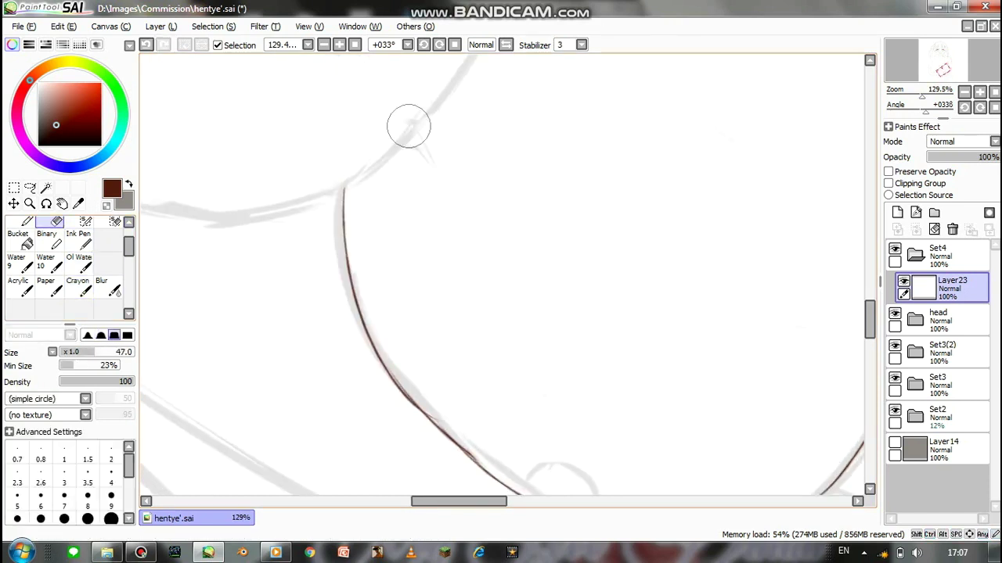
left_click_drag(434, 196, 434, 103)
- Retouch the middle section of the right chest's lower inner curve and erase the excess line thickness
left_click(78, 285)
key("ctrl+z")
key("ctrl+z")
left_click_drag(407, 283, 497, 371)
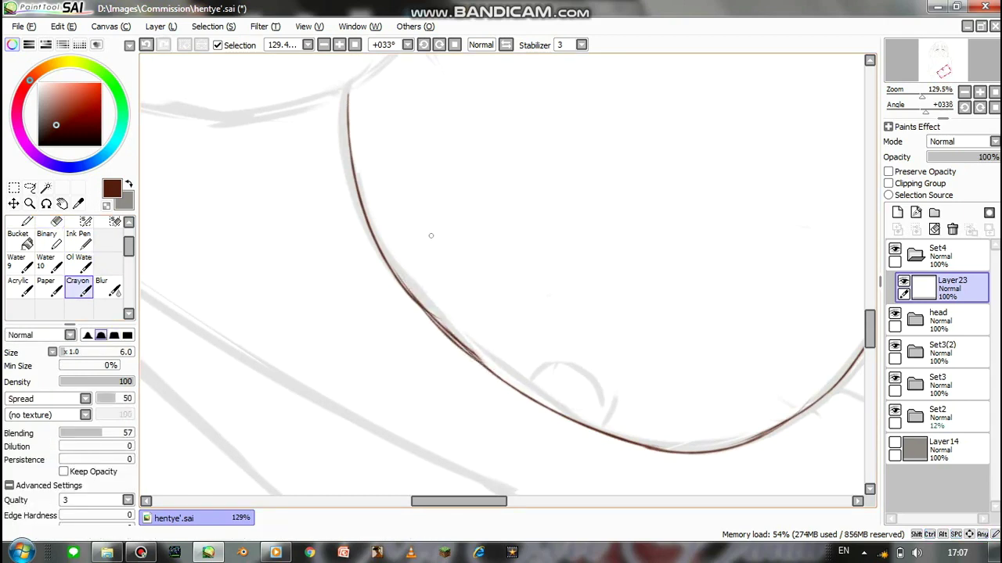
key("e")
left_click_drag(435, 316, 485, 366)
key("ctrl+z")
left_click_drag(402, 275, 474, 354)
key("ctrl+z")
left_click_drag(402, 310, 490, 370)
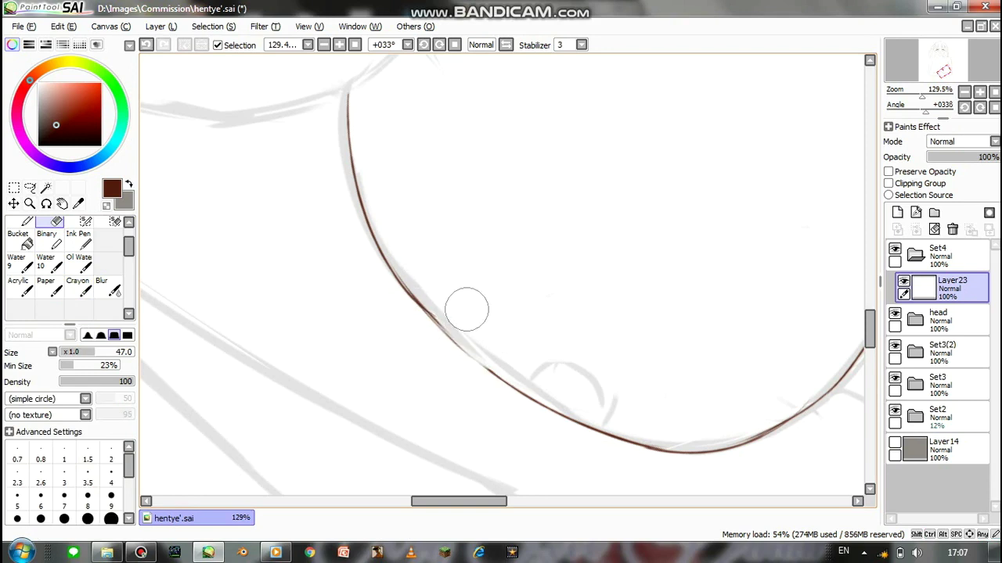
- Trace the lower part of the chest's centre line, curving through the junction into the left underside
left_click(79, 285)
scroll(409, 144, "up", 5)
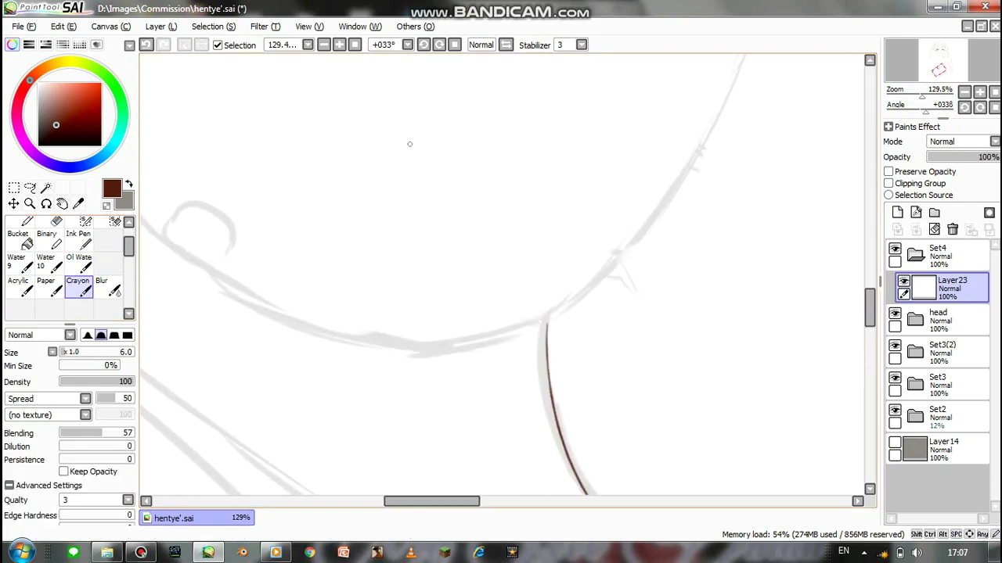
key("Delete")
left_click_drag(522, 269, 456, 395)
key("ctrl+z")
left_click_drag(537, 225, 456, 389)
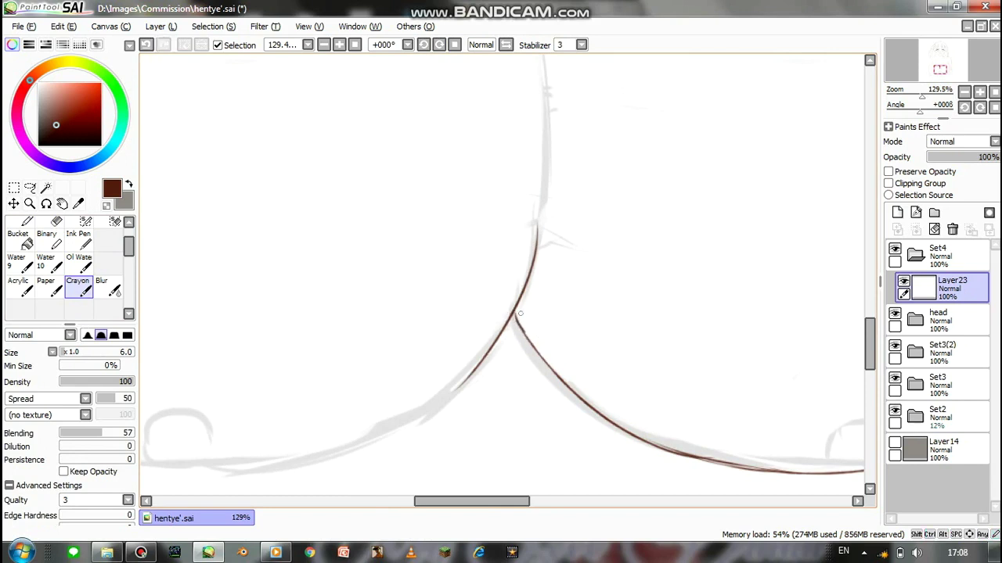
- Extend the chest's centre line upward along the sketch
scroll(536, 340, "up", 3)
left_click_drag(522, 224, 506, 419)
key("ctrl+z")
key("ctrl+z")
scroll(505, 419, "up", 3)
key("ctrl+z")
left_click_drag(523, 209, 501, 403)
key("ctrl+z")
- Draw the two short diverging lines that form a Y at the upper end of the chest's centre line
scroll(501, 352, "up", 2)
mouse_move(457, 219)
left_mouse_down()
mouse_move(540, 321)
mouse_move(532, 336)
left_mouse_up()
key("ctrl+z")
mouse_move(595, 208)
left_mouse_down()
mouse_move(537, 321)
mouse_move(532, 357)
left_mouse_up()
key("e")
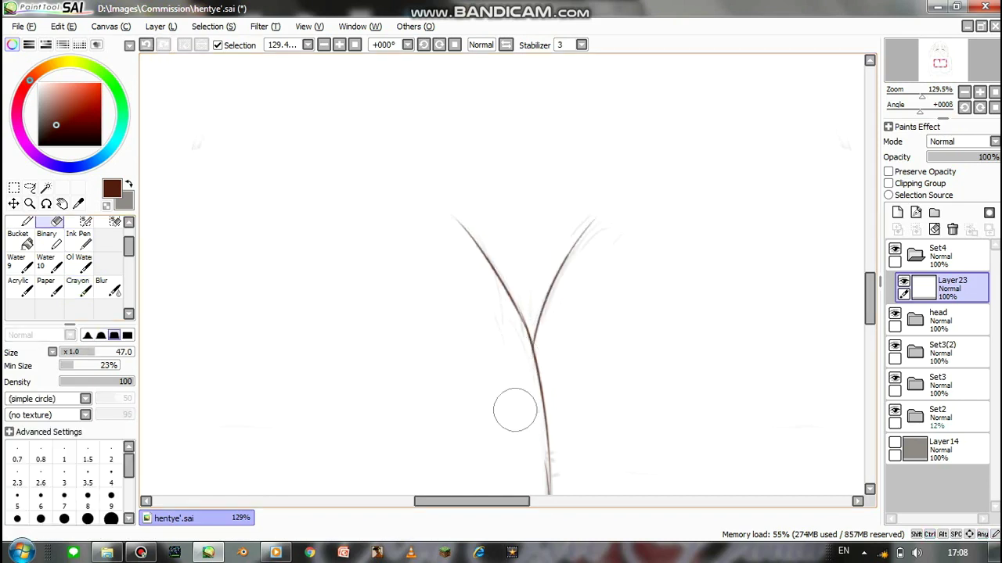
scroll(514, 410, "down", 5)
scroll(501, 274, "down", 1)
left_click(79, 285)
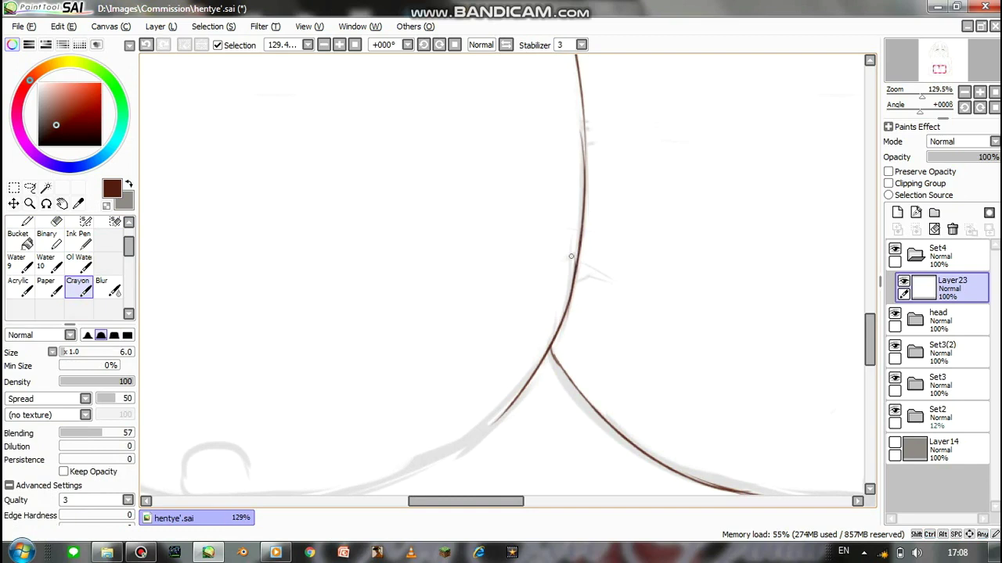
key("ctrl+z")
key("ctrl+y")
- Lasso the finished right neck, shoulder, arm and chest line art and paste a copy onto a new layer
scroll(581, 207, "up", 3)
scroll(561, 384, "up", 3)
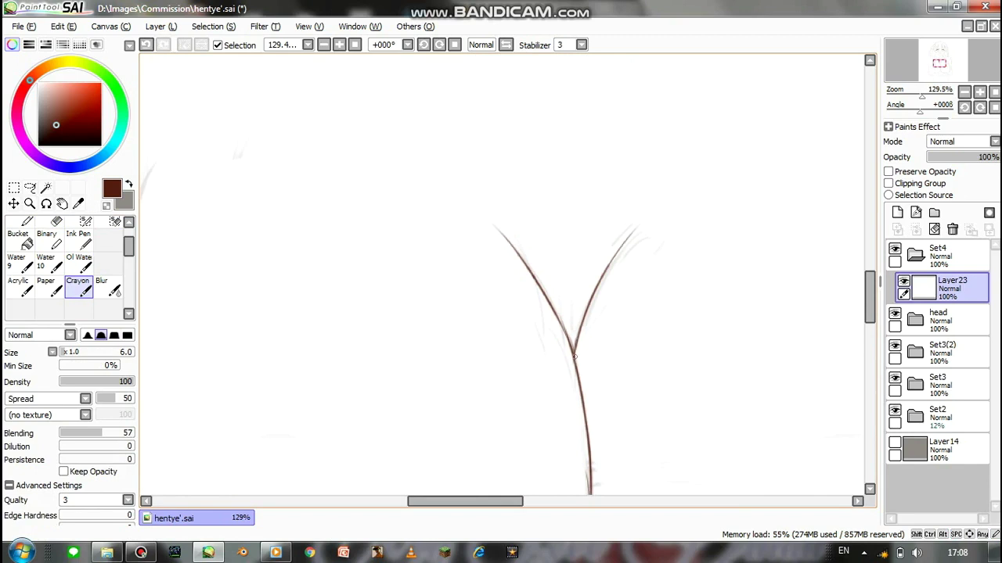
scroll(579, 374, "up", 5)
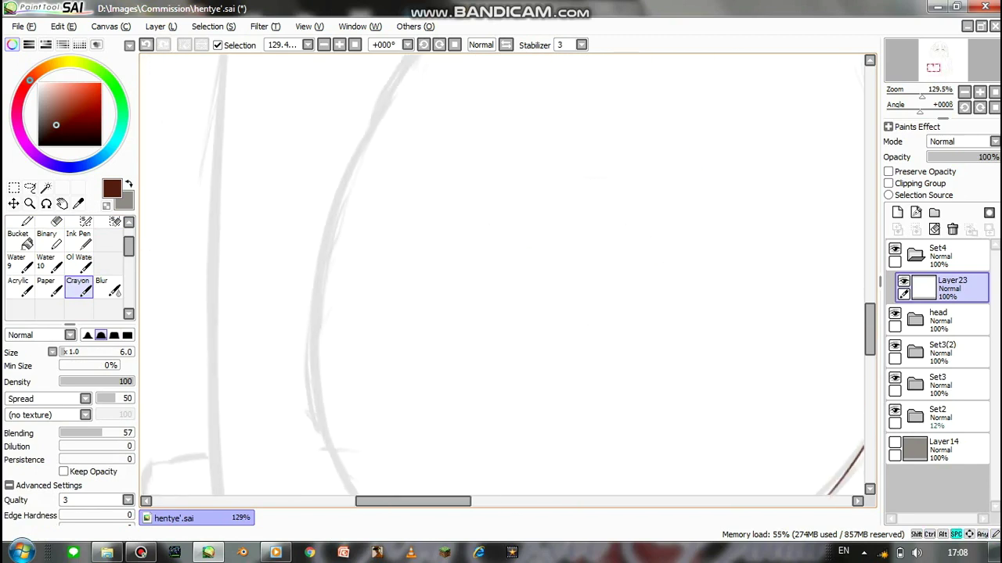
scroll(663, 149, "down", 3)
scroll(501, 274, "right", 3)
key("l")
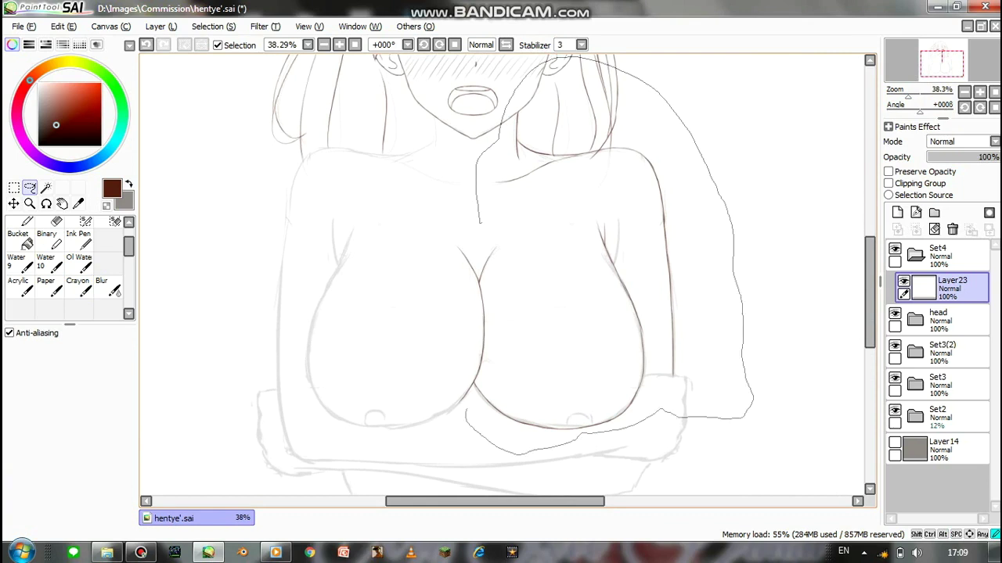
mouse_move(480, 223)
left_mouse_down()
mouse_move(576, 297)
mouse_move(521, 270)
mouse_move(333, 270)
mouse_move(373, 270)
left_mouse_up()
key("ctrl+c")
key("ctrl+v")
- Mirror the pasted line art horizontally, fit it over the left side of the sketch, and deselect it
key("ctrl+t")
key("Return")
scroll(266, 118, "up", 5)
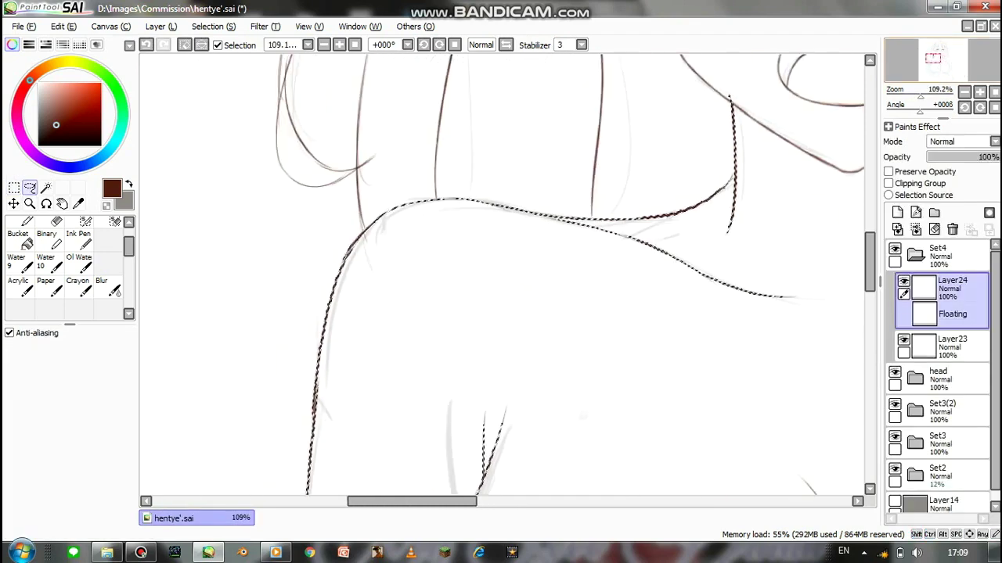
key("ctrl+d")
- Erase the overlapping end of the mirrored contour near the chest's centre junction
left_click(56, 222)
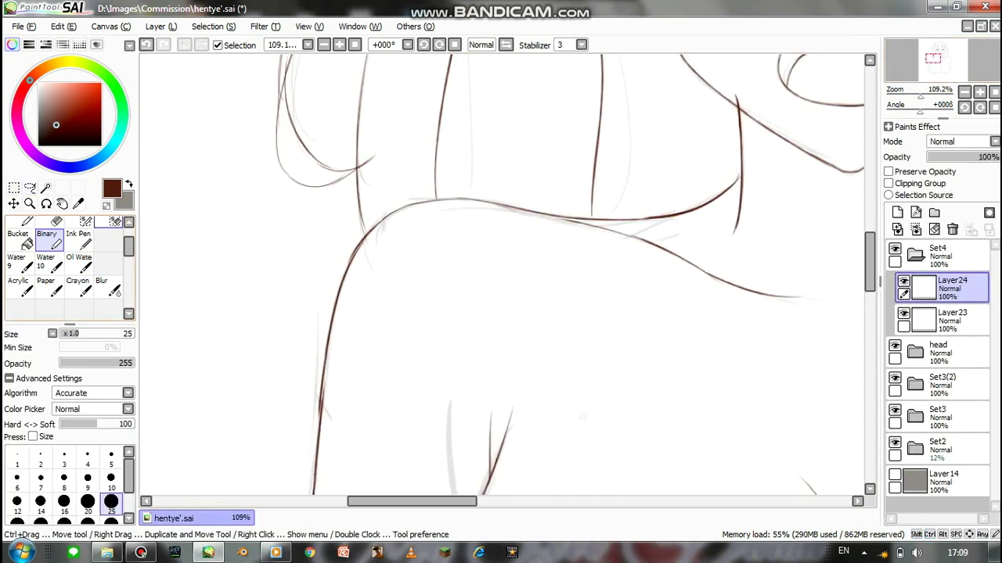
scroll(501, 274, "down", 5)
scroll(556, 209, "down", 5)
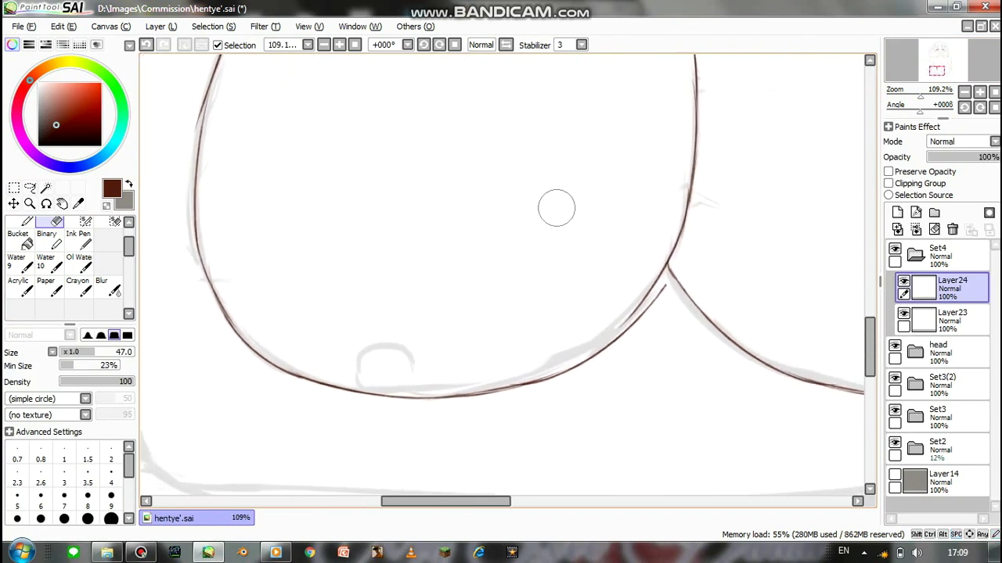
left_click(78, 286)
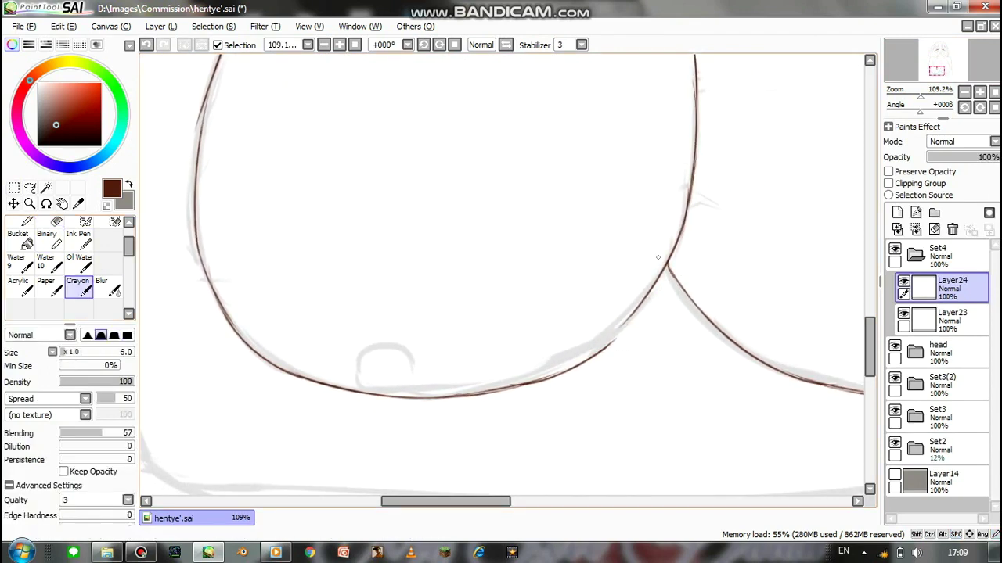
- Redraw the left chest's lower inner curve so the mirrored contour joins the centre line smoothly
left_click_drag(667, 256, 568, 371)
key("ctrl+z")
left_click_drag(663, 270, 547, 390)
mouse_move(618, 336)
left_mouse_down()
mouse_move(539, 391)
mouse_move(637, 347)
mouse_move(600, 365)
mouse_move(609, 321)
left_mouse_up()
key("e")
key("e")
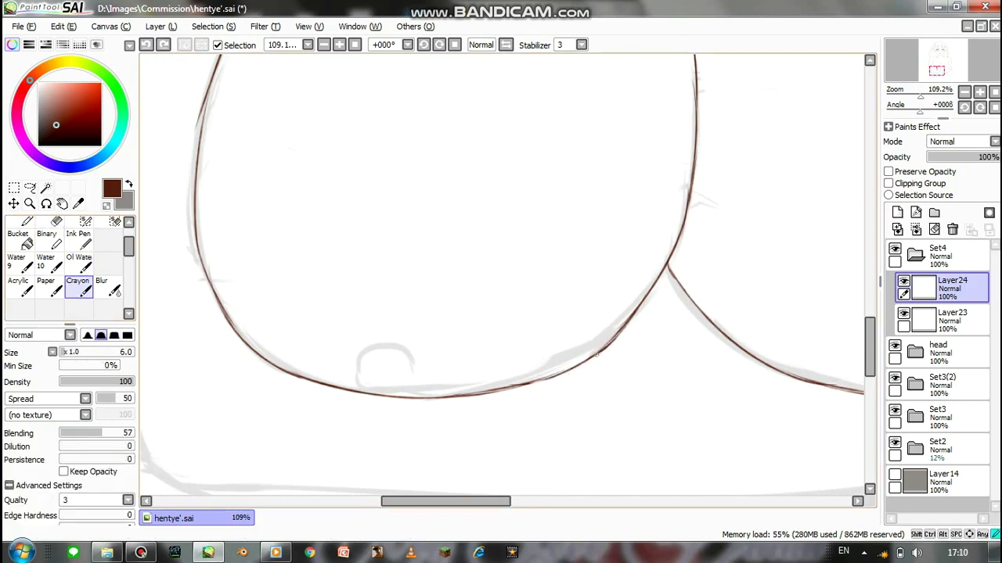
scroll(501, 274, "down", 4)
scroll(501, 274, "up", 2)
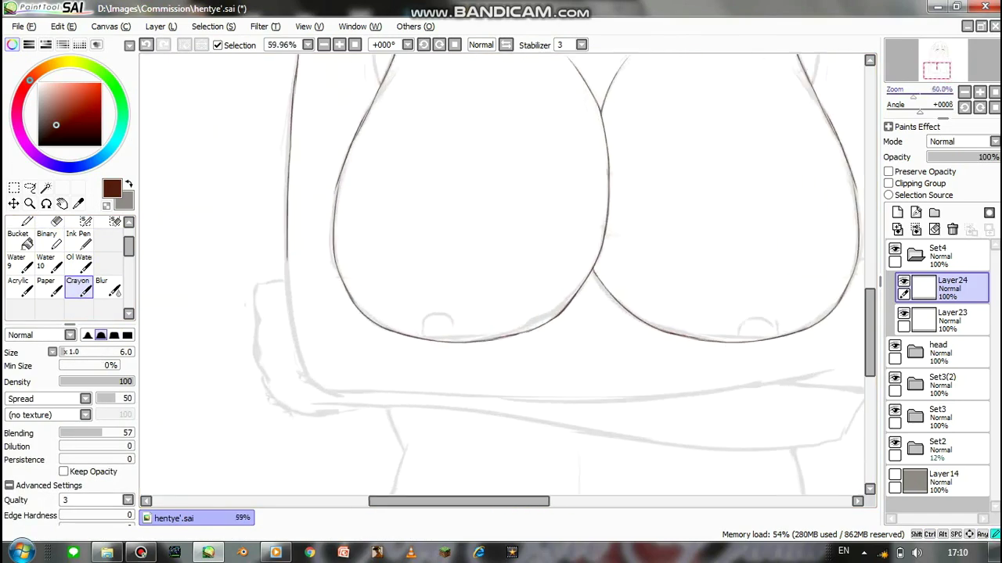
- Extend the left arm's outer line down to the elbow and round it toward the forearm
left_click_drag(469, 273, 584, 305)
left_click_drag(351, 266, 360, 411)
key("ctrl+z")
left_click_drag(349, 274, 360, 415)
key("ctrl+z")
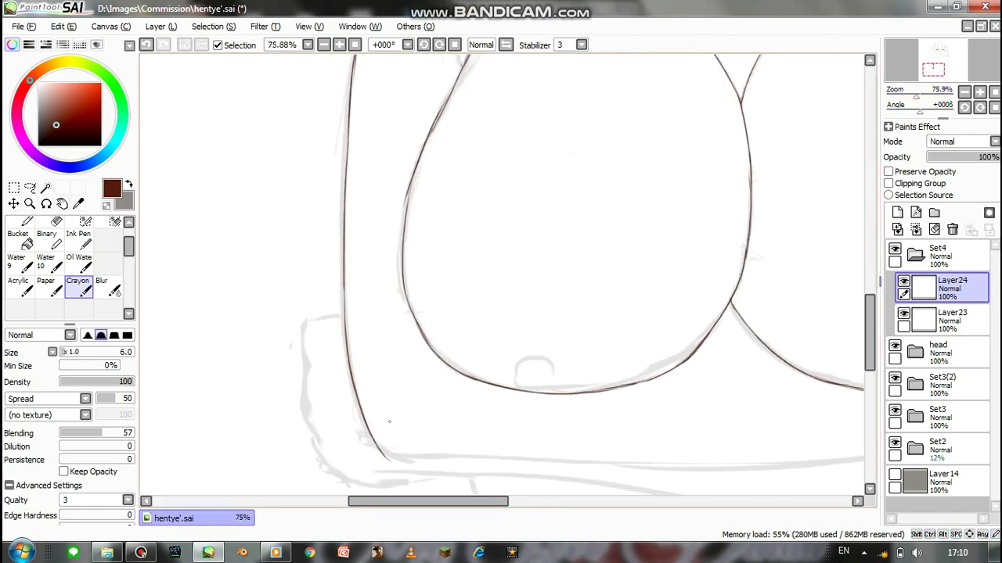
scroll(392, 427, "down", 1)
key("ctrl+z")
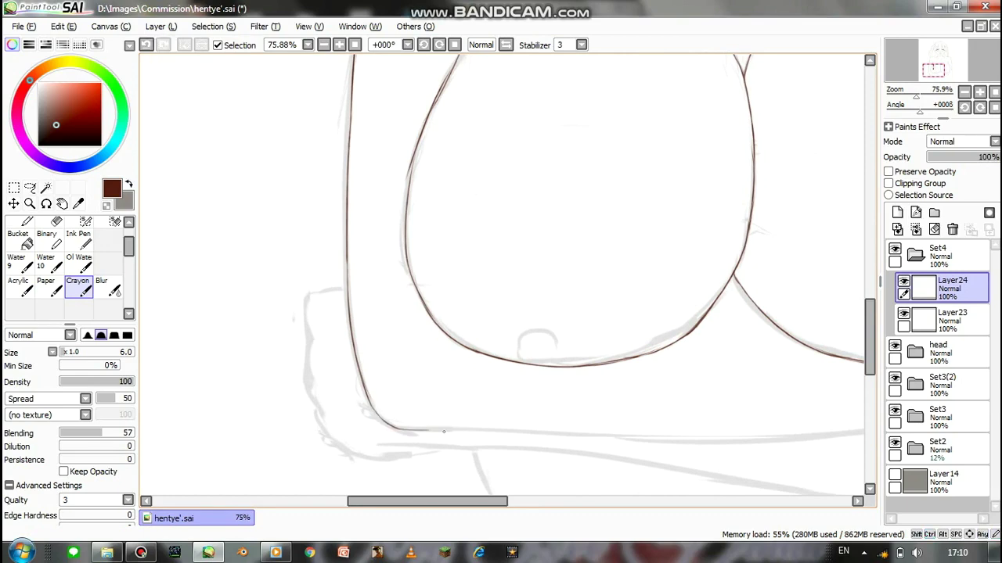
- Trace the forearm's lower edge from the elbow across the body beneath the chest, following the sketch
key("Delete")
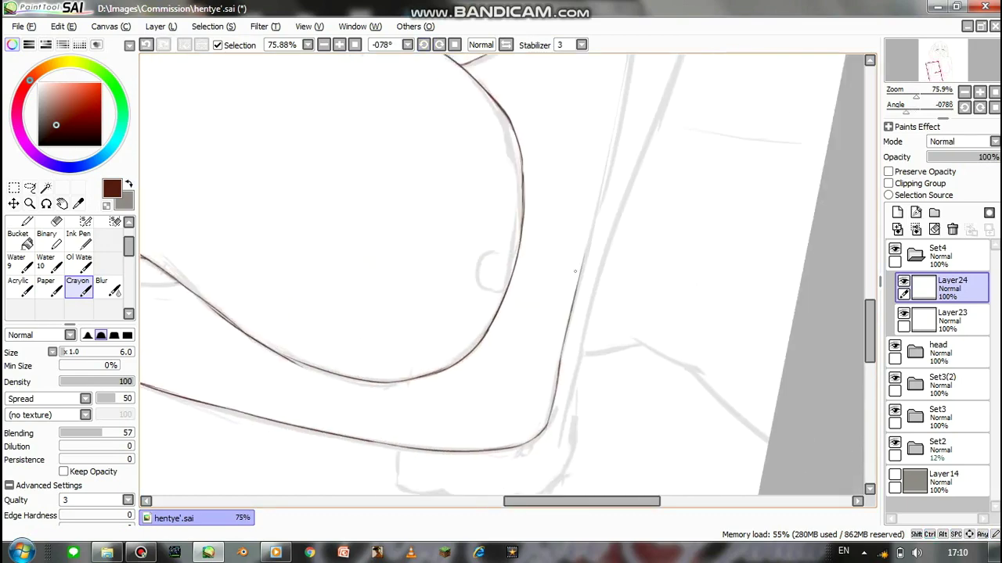
scroll(570, 345, "up", 2)
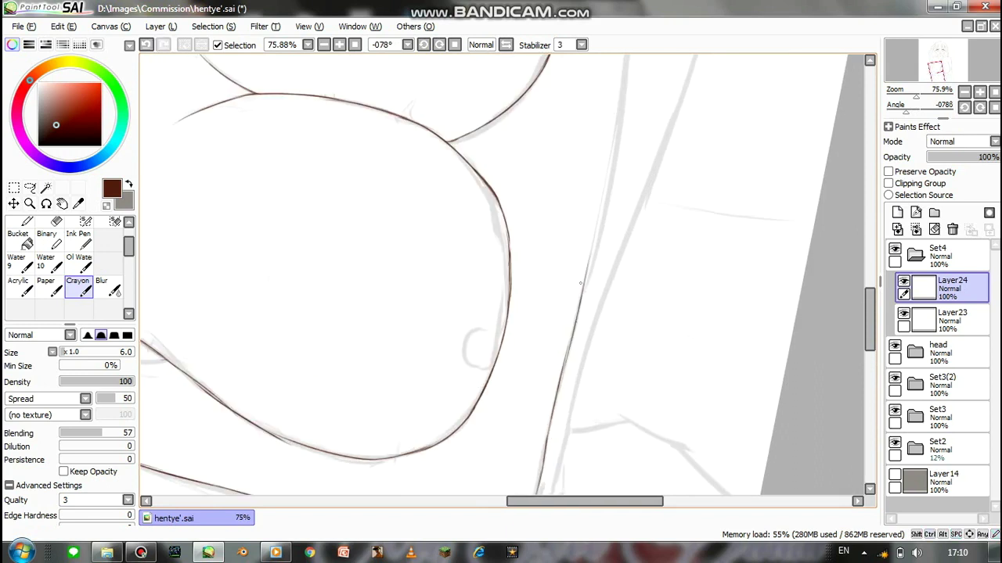
scroll(580, 291, "up", 4)
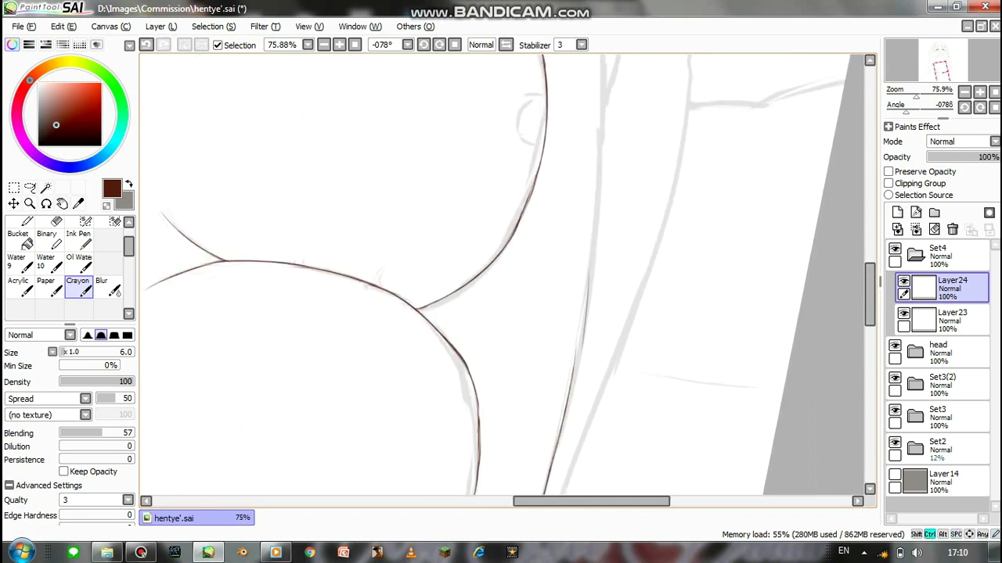
scroll(583, 278, "up", 3)
left_click_drag(577, 236, 580, 347)
key("Delete")
scroll(659, 83, "down", 3)
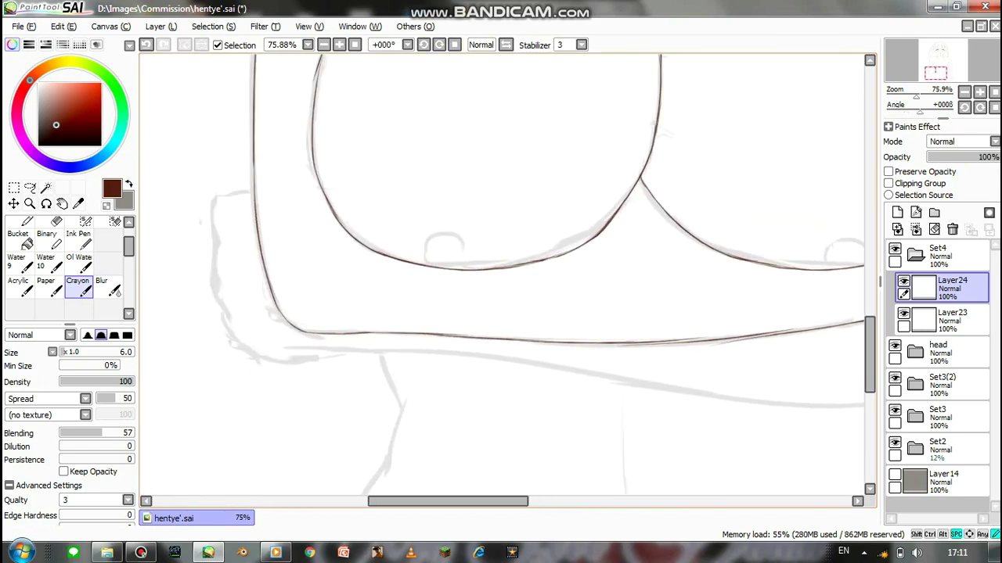
- Erase the overlapping stroke ends on the forearm's lower edge below the middle of the chest
scroll(659, 83, "up", 2)
scroll(636, 361, "up", 2)
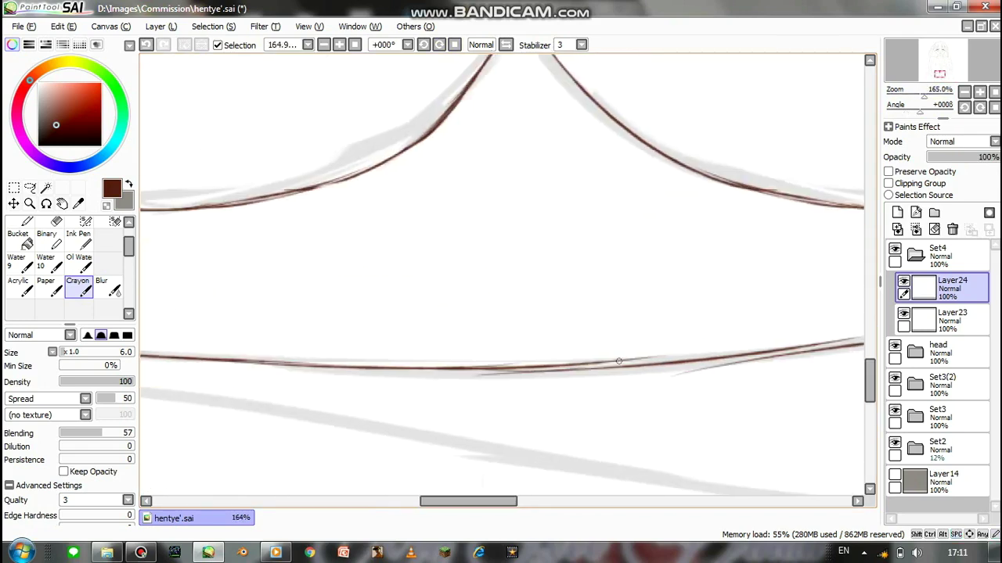
key("e")
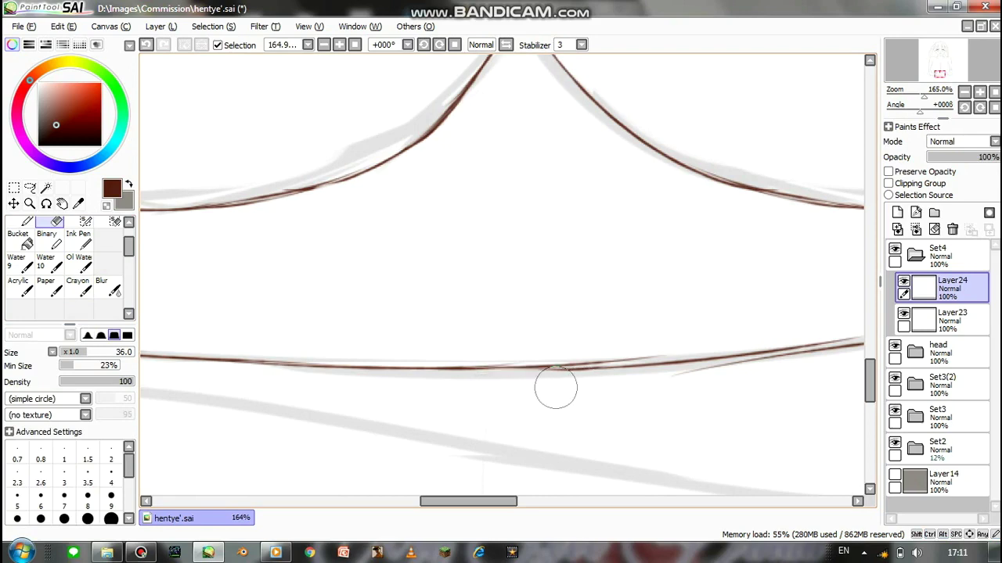
mouse_move(618, 349)
left_mouse_down()
mouse_move(689, 336)
mouse_move(530, 357)
mouse_move(585, 340)
left_mouse_up()
scroll(585, 341, "left", 5)
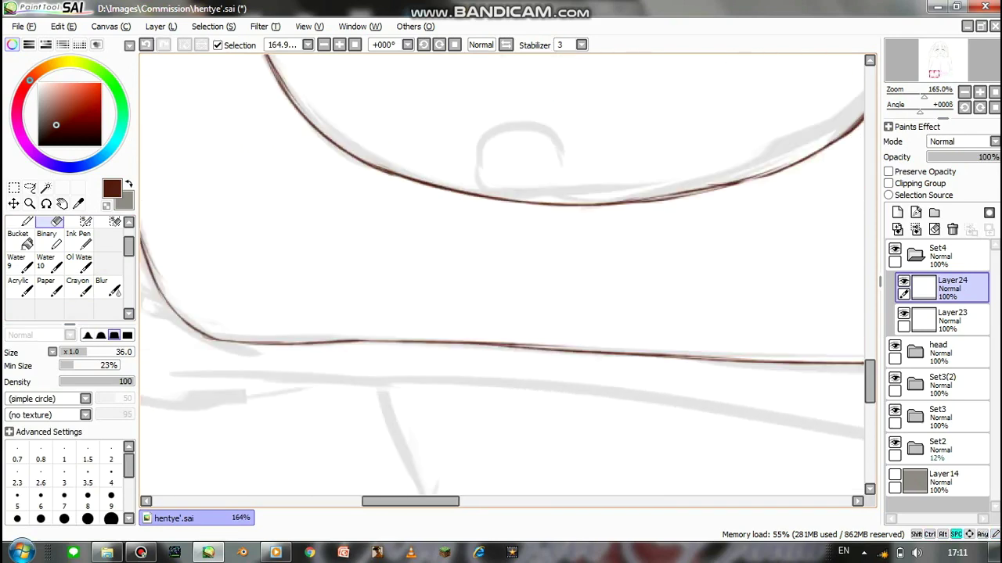
scroll(537, 336, "right", 5)
- Redraw and clean the joint between the forearm's lower-edge strokes with the Crayon so they form one smooth line
key("c")
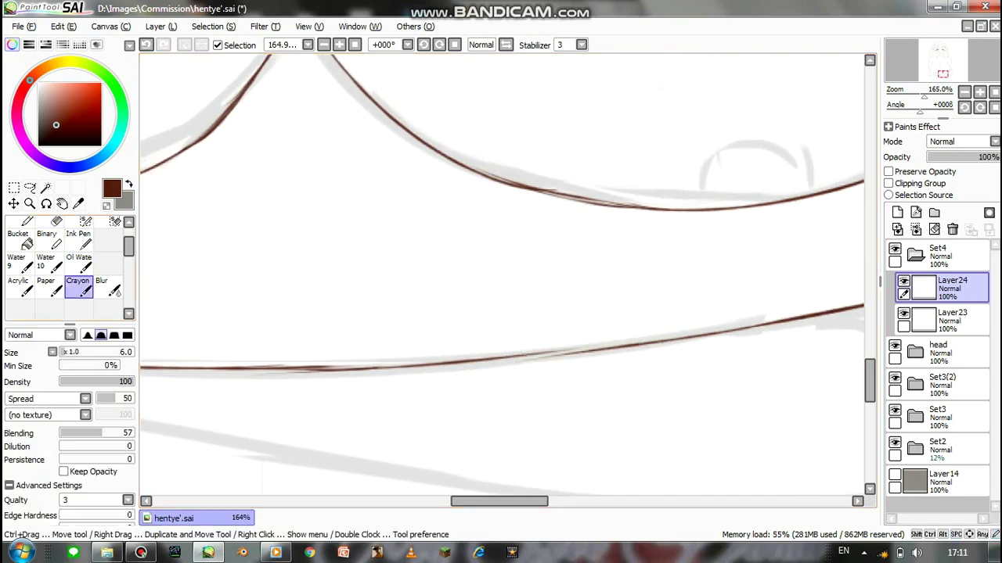
key("ctrl+z")
key("ctrl+y")
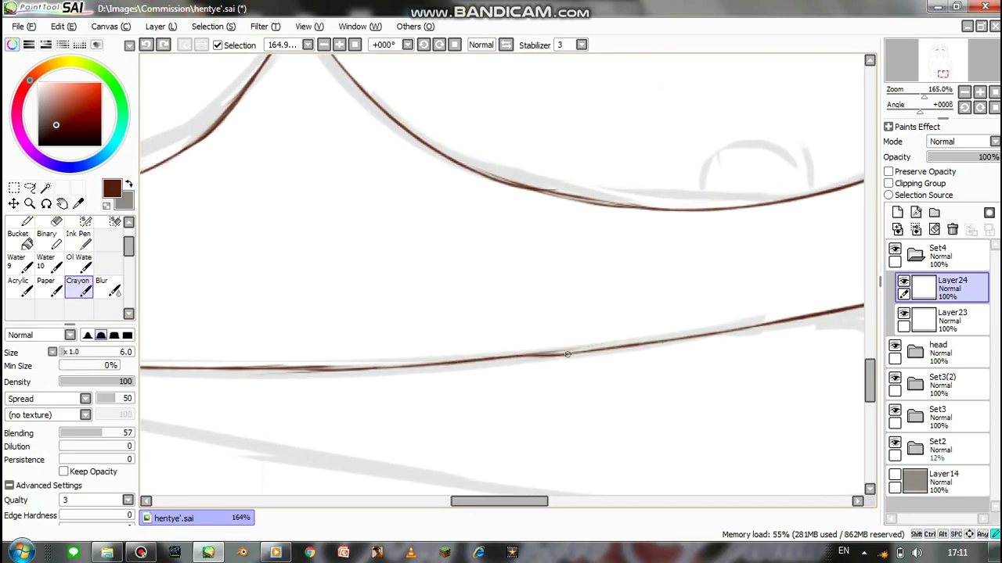
left_click_drag(471, 92, 603, 281)
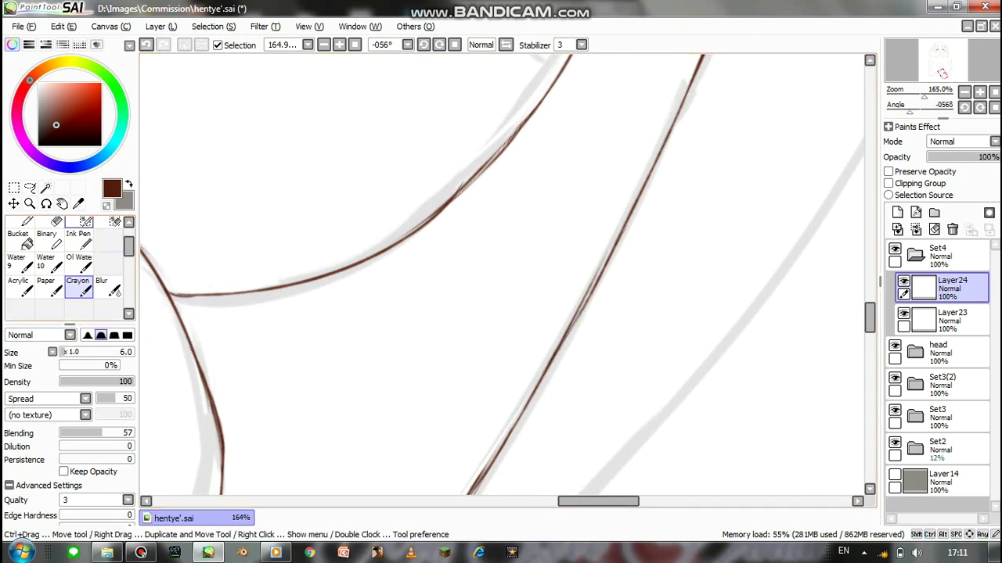
key("e")
key("c")
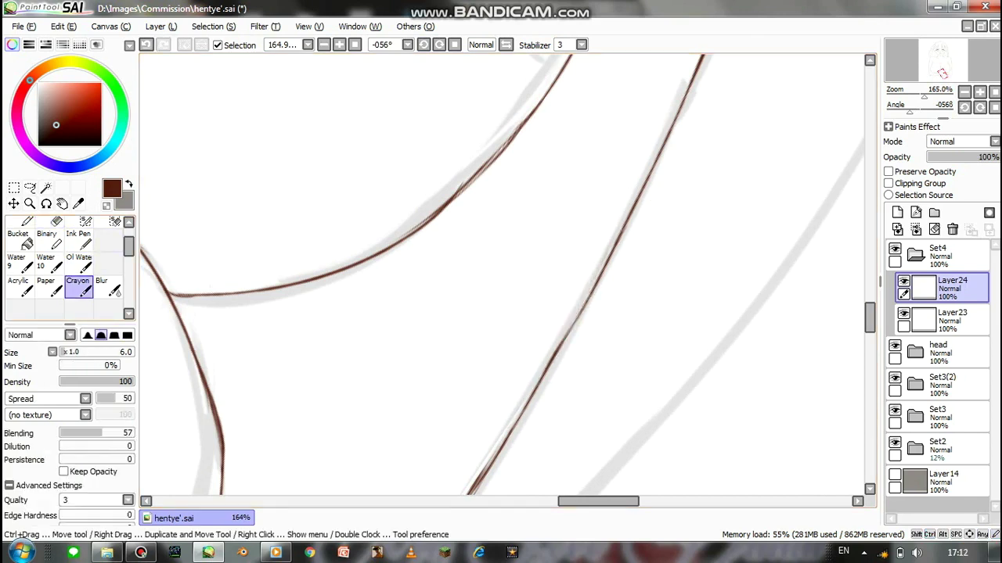
- Draw the crease near the wrist and carry the forearm's lower edge on to the heel of the hand
left_click_drag(573, 202, 420, 429)
left_click_drag(595, 291, 509, 412)
key("ctrl+z")
mouse_move(649, 227)
left_mouse_down()
mouse_move(470, 481)
mouse_move(548, 368)
left_mouse_up()
key("ctrl+z")
key("ctrl+z")
left_click_drag(667, 205, 485, 462)
- Draw the hand's upper edge from the chest contour across the end of the right arm line
left_click_drag(604, 299, 452, 201)
mouse_move(444, 161)
left_mouse_down()
mouse_move(384, 251)
mouse_move(335, 315)
left_mouse_up()
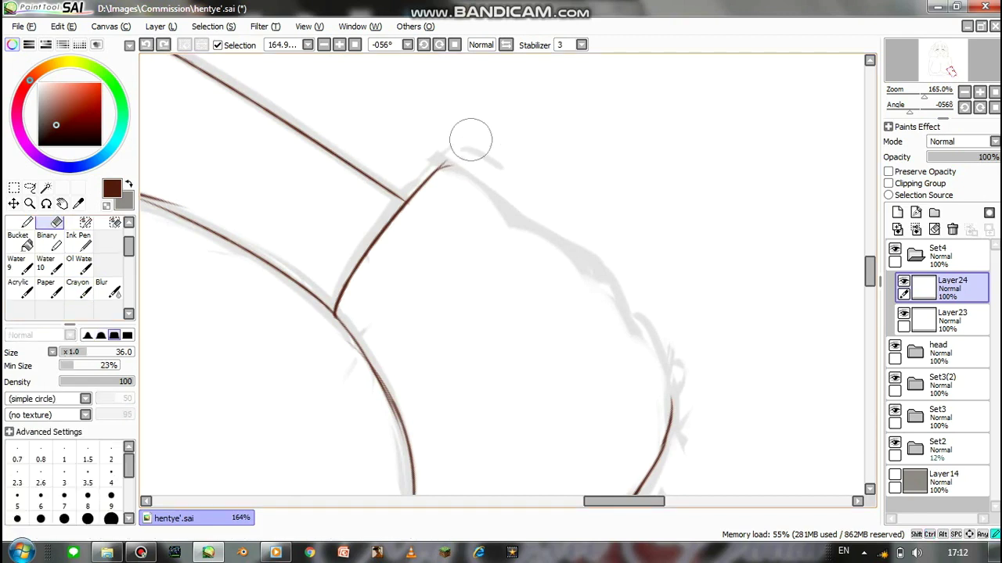
key("ctrl+z")
- Draw the wavy finger contour from the hand's upper edge down to its lower curve
mouse_move(433, 174)
left_mouse_down()
mouse_move(494, 196)
mouse_move(468, 168)
mouse_move(502, 212)
mouse_move(546, 236)
mouse_move(577, 270)
left_mouse_up()
key("ctrl+z")
key("ctrl+z")
key("ctrl+z")
left_click_drag(551, 239, 575, 266)
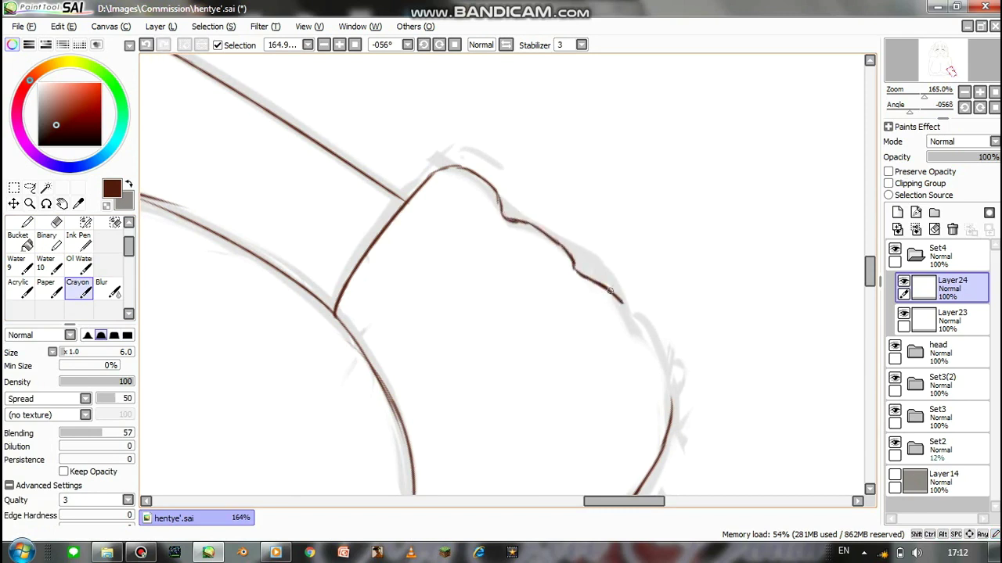
key("ctrl+z")
mouse_move(628, 325)
left_mouse_down()
mouse_move(661, 358)
mouse_move(675, 393)
left_mouse_up()
key("ctrl+z")
key("Home")
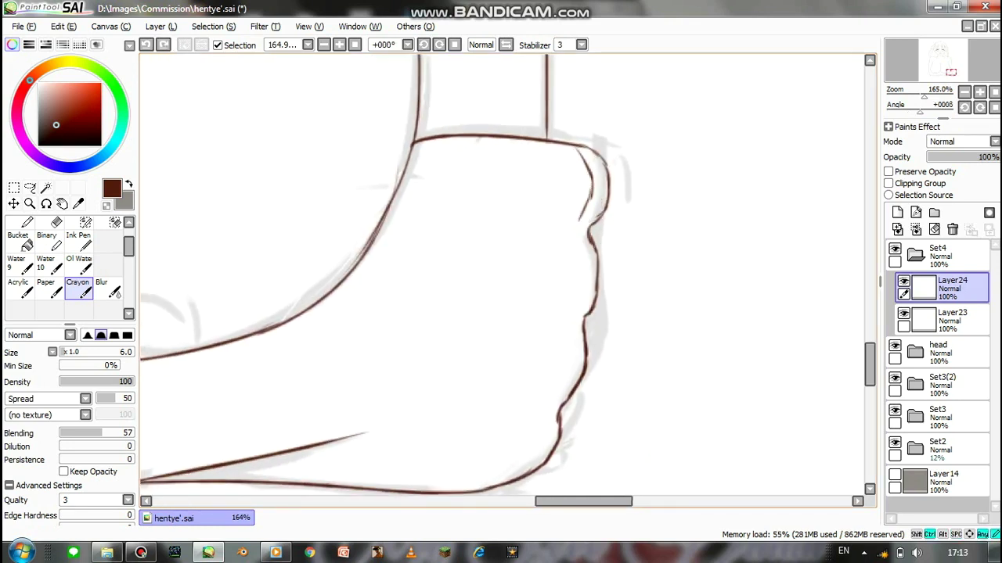
- Erase the first finger's outer bulge and redraw the contour of the fingers with a rounder second knuckle
key("e")
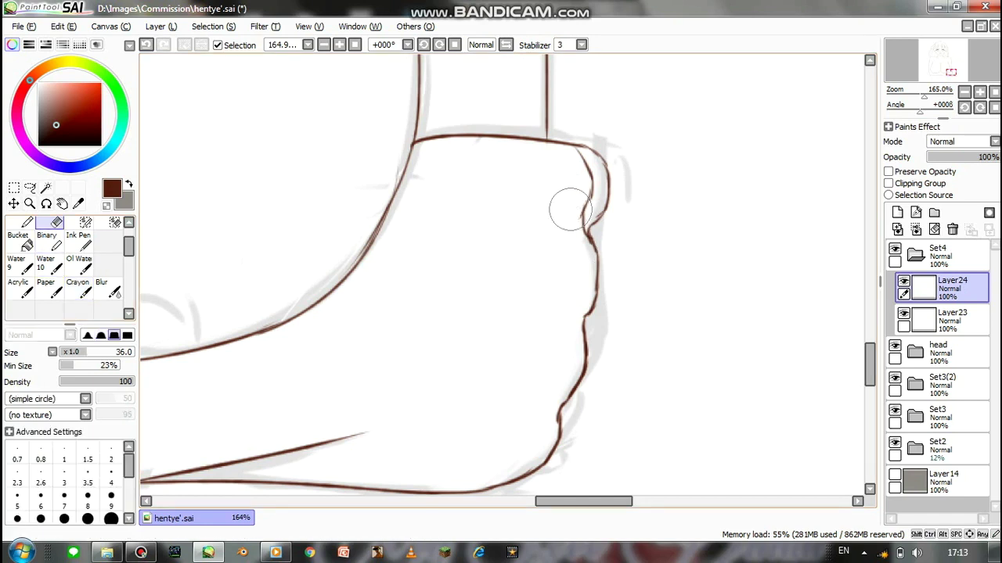
left_click_drag(592, 134, 608, 224)
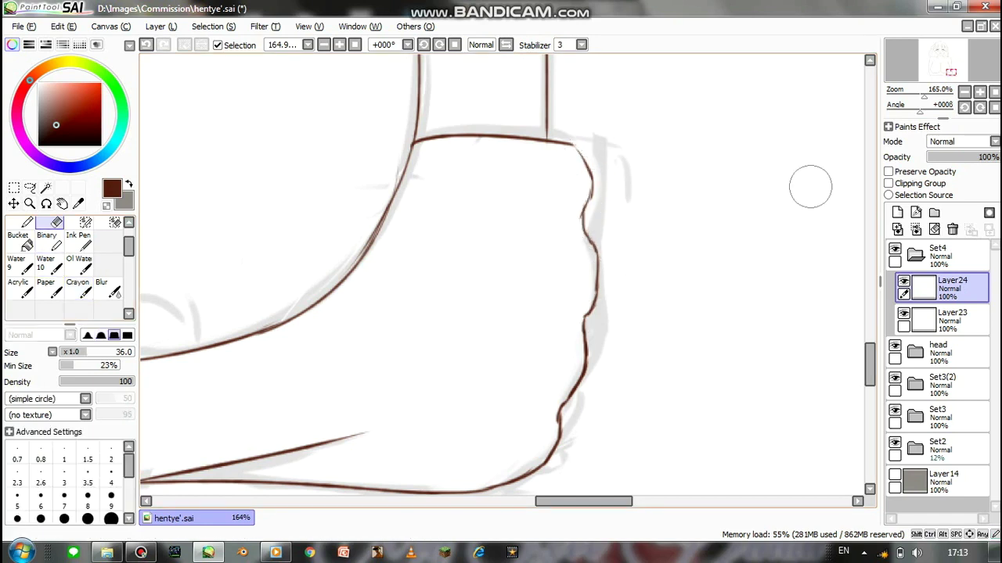
left_click(78, 286)
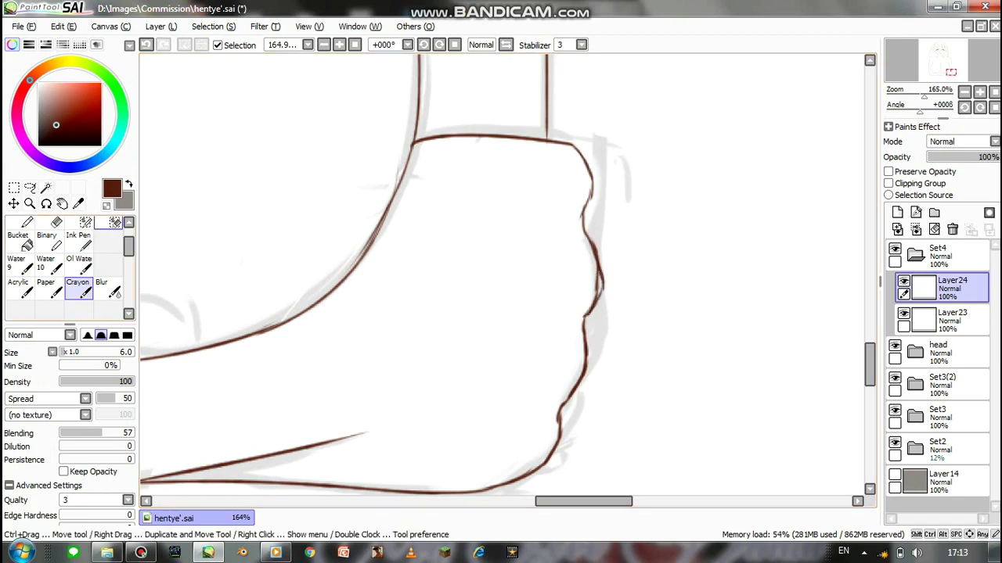
key("e")
left_click(77, 286)
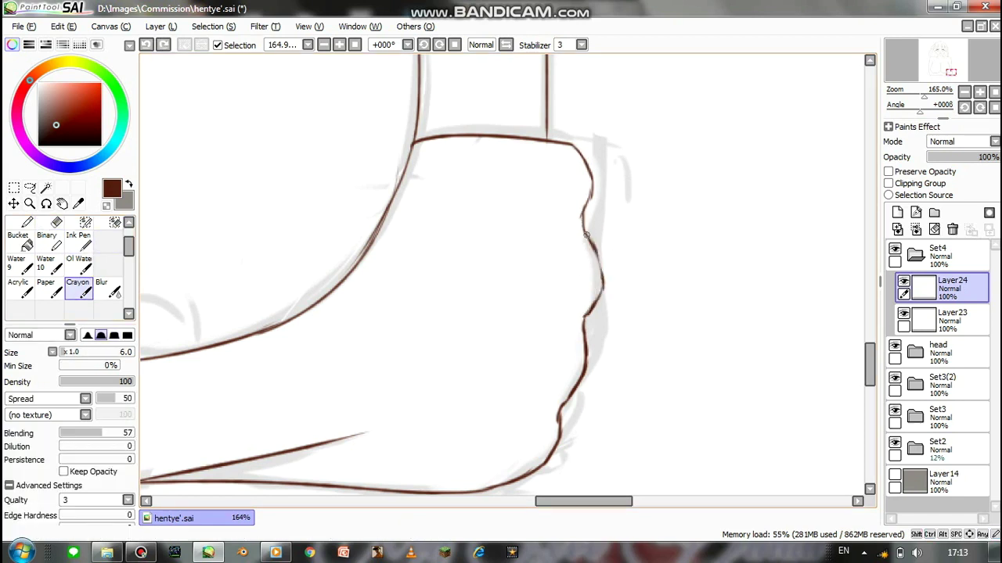
left_click_drag(576, 176, 607, 163)
- Lasso the finished forearm and hand line art and paste a copy onto a new layer
scroll(602, 326, "down", 2)
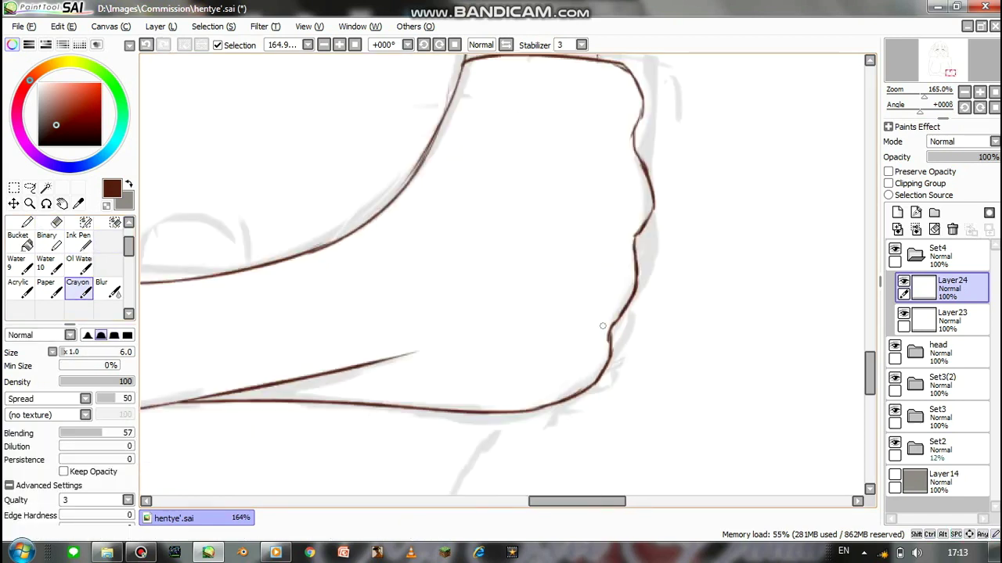
scroll(501, 274, "down", 5)
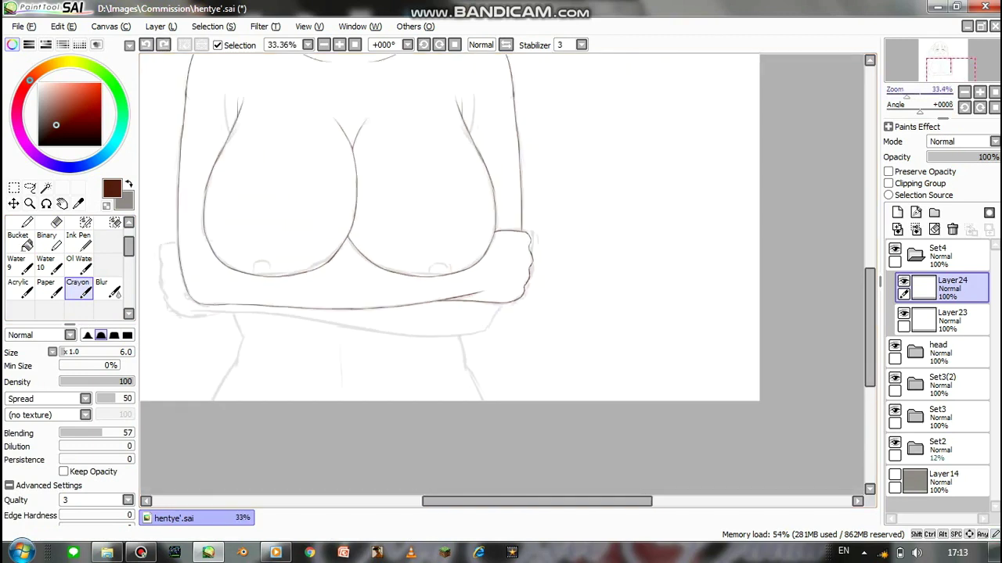
key("l")
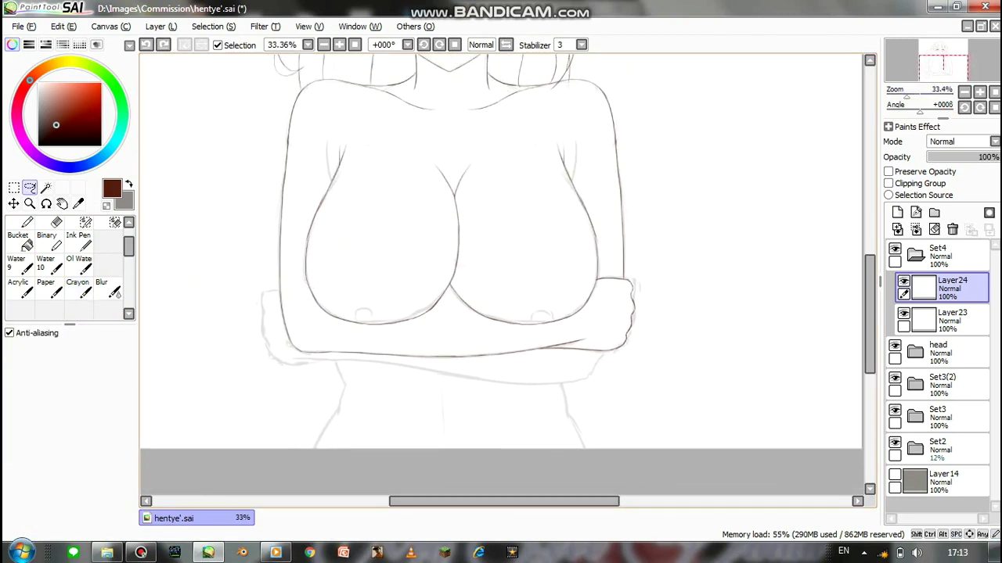
mouse_move(598, 276)
left_mouse_down()
mouse_move(661, 302)
mouse_move(599, 302)
left_mouse_up()
key("ctrl+z")
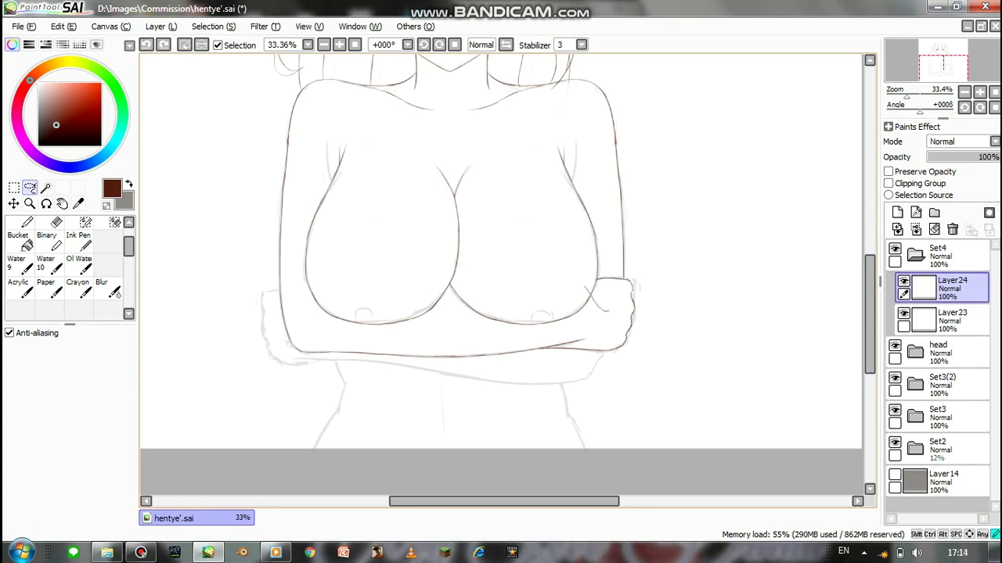
left_click_drag(399, 317, 551, 329)
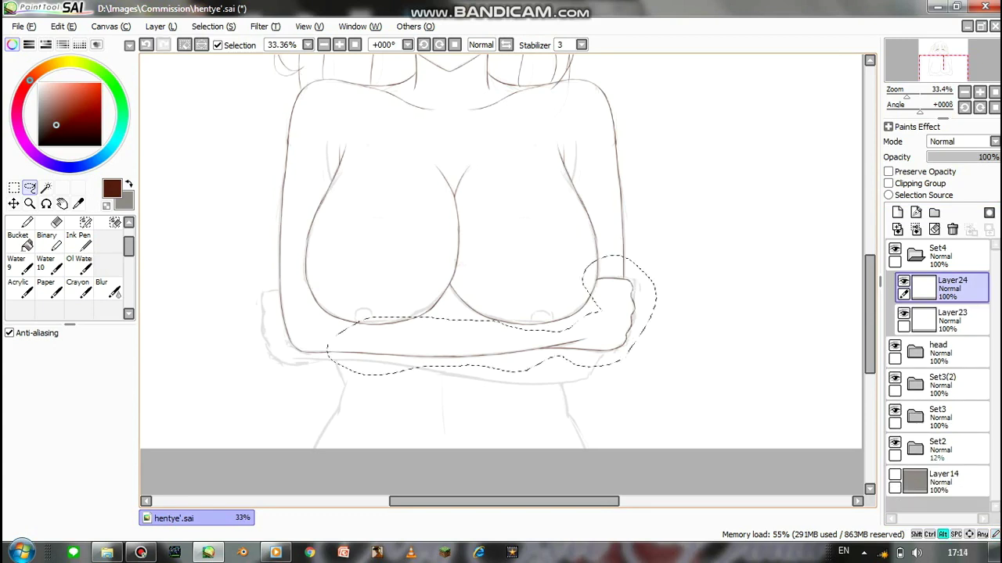
key("ctrl+c")
key("ctrl+v")
- Mirror the pasted forearm and hand horizontally and fit them over the hand sketch on the left side
key("ctrl+t")
left_click(70, 488)
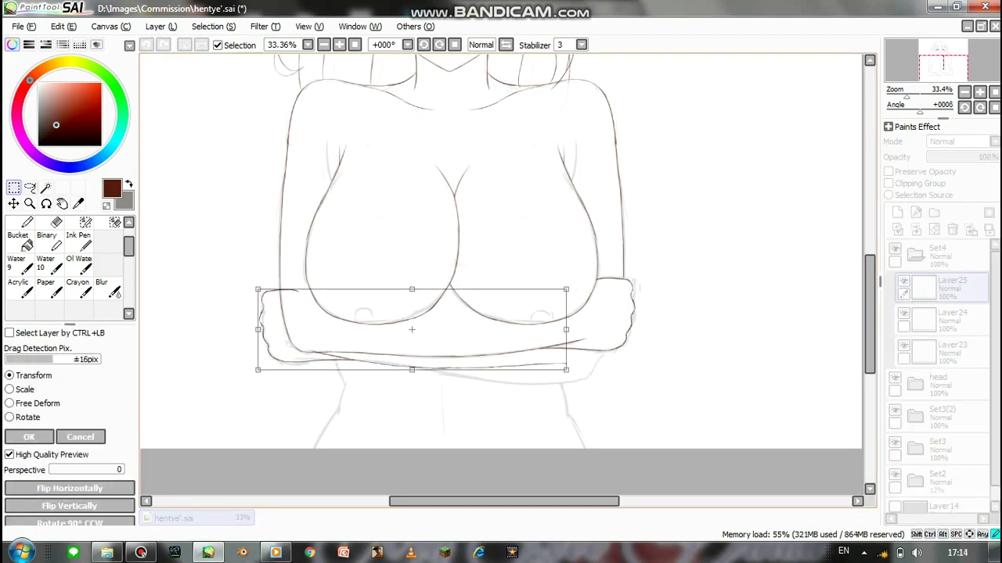
key("Return")
scroll(501, 266, "up", 2)
key("h")
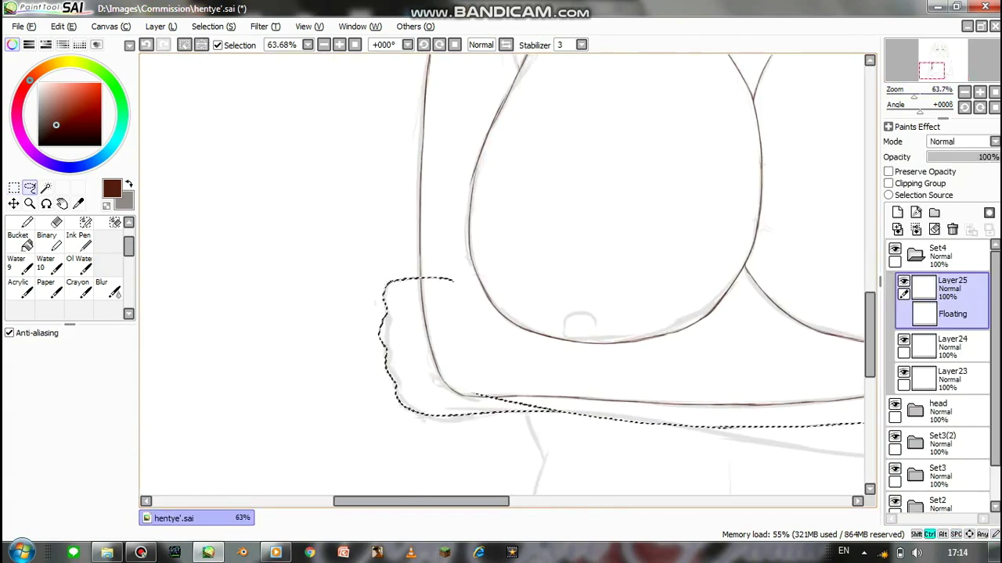
- Deselect the mirrored hand and erase the end of its upper edge that crosses inside the left arm
key("ctrl+d")
key("e")
left_click_drag(423, 256, 443, 263)
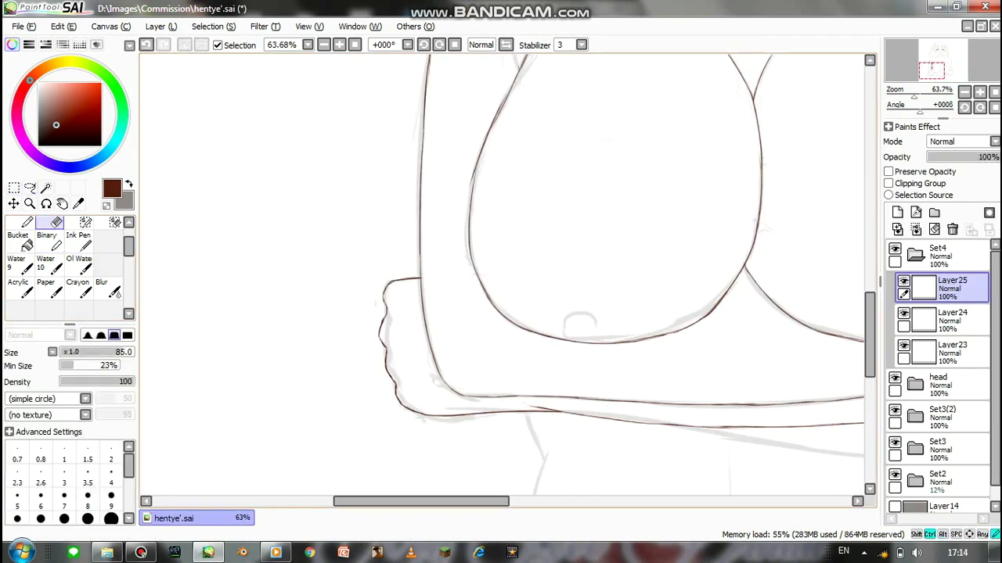
- Redraw the mirrored forearm's lower edge with the Crayon along the sketched underside toward the right elbow
left_click(79, 288)
left_click_drag(501, 274, 282, 219)
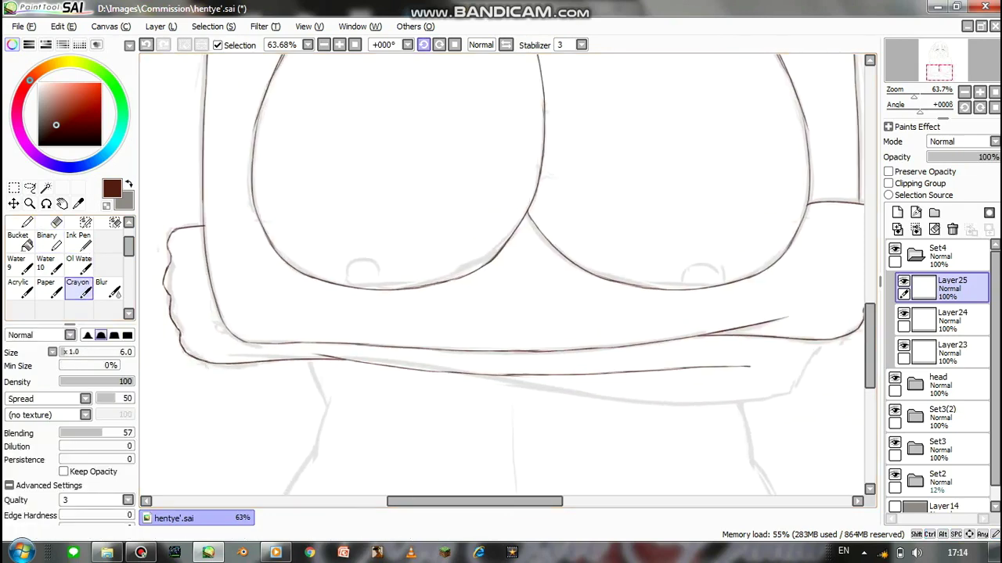
key("End")
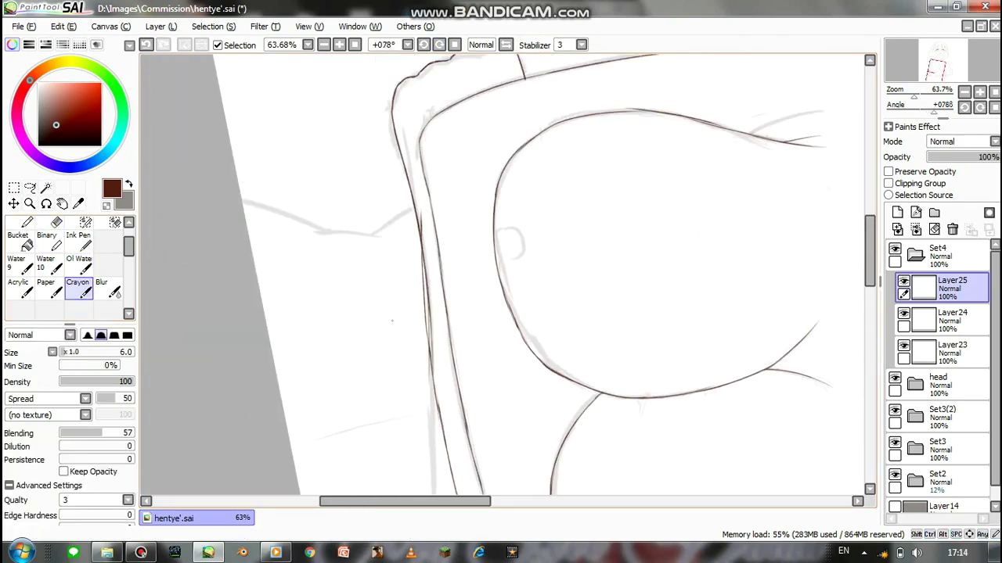
key("n")
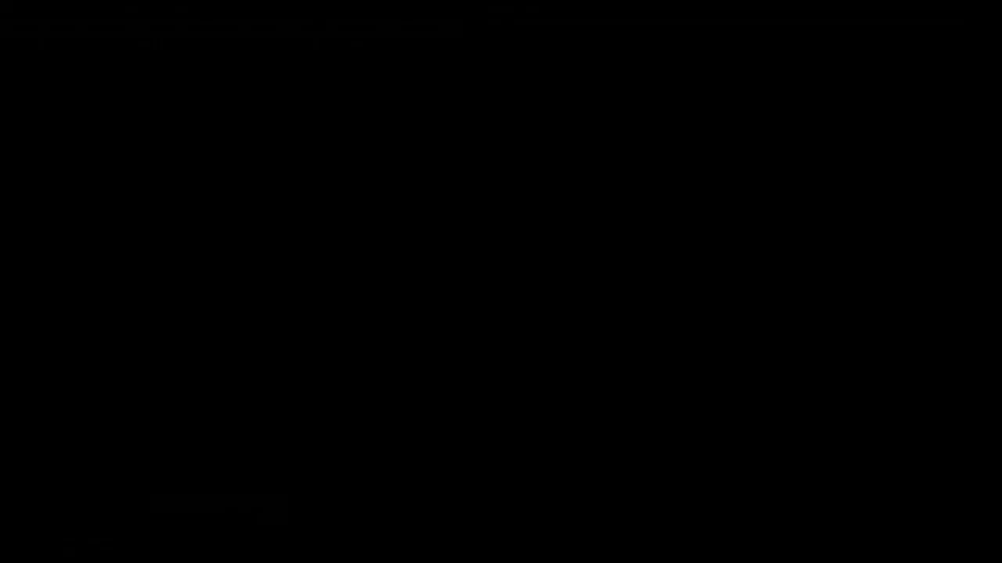